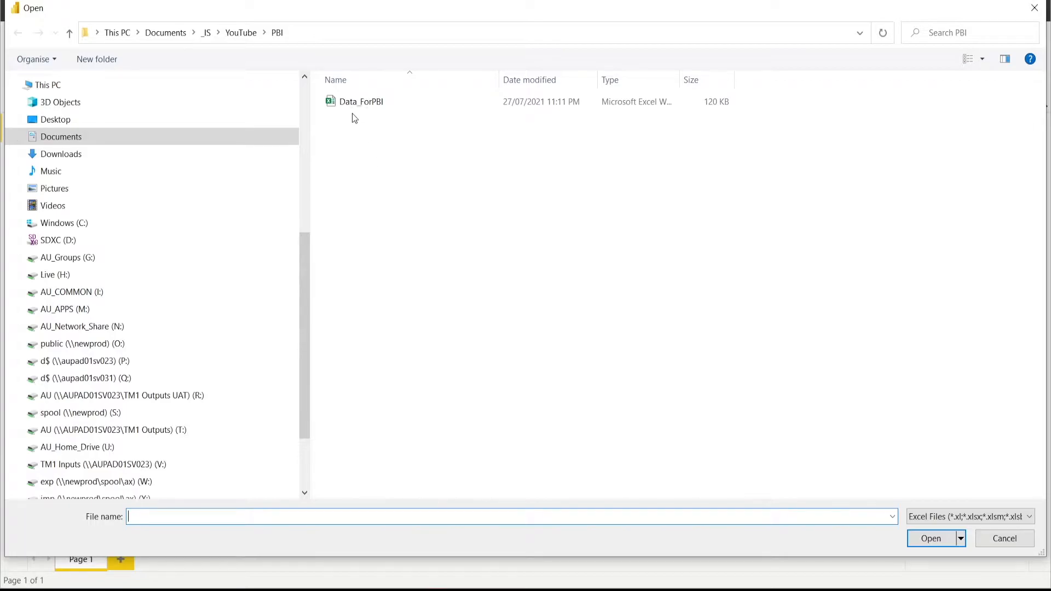
- Import Table1 and Table2 from the Data_ForPBI workbook and load them into the report, previewing their columns first
click(353, 103)
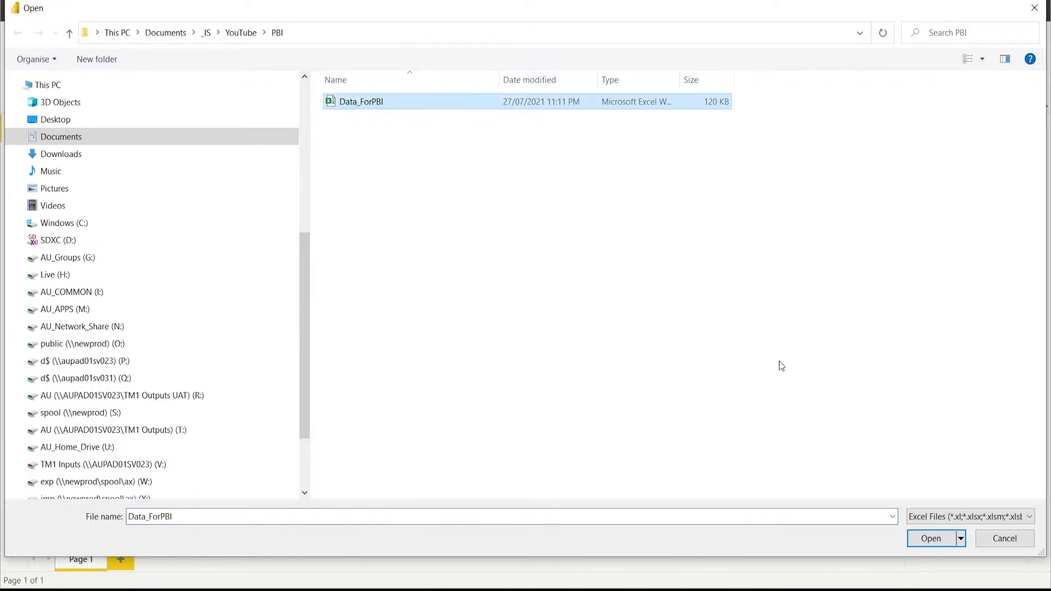
click(929, 538)
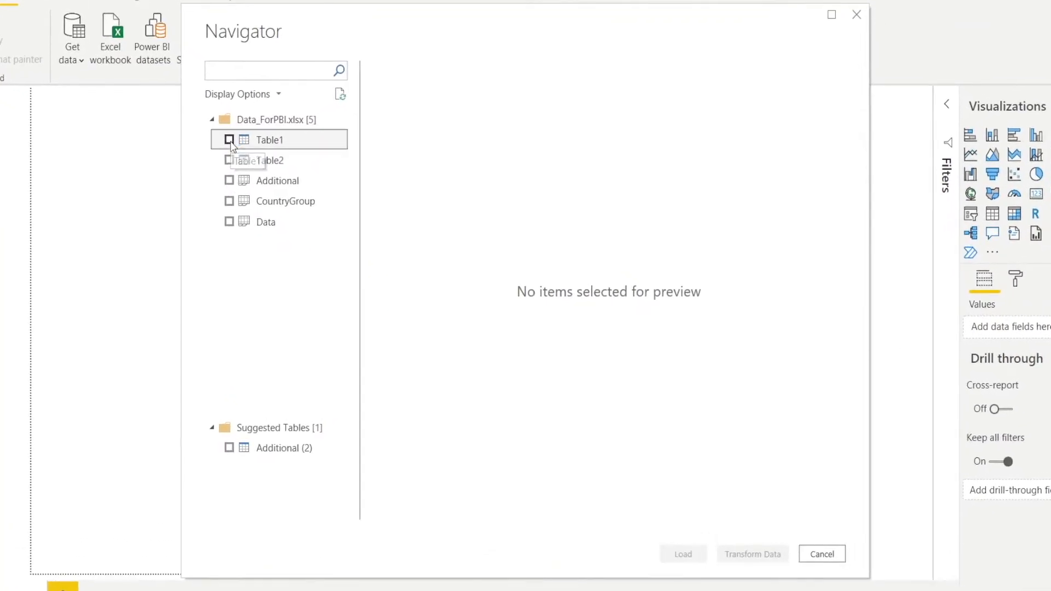
click(229, 140)
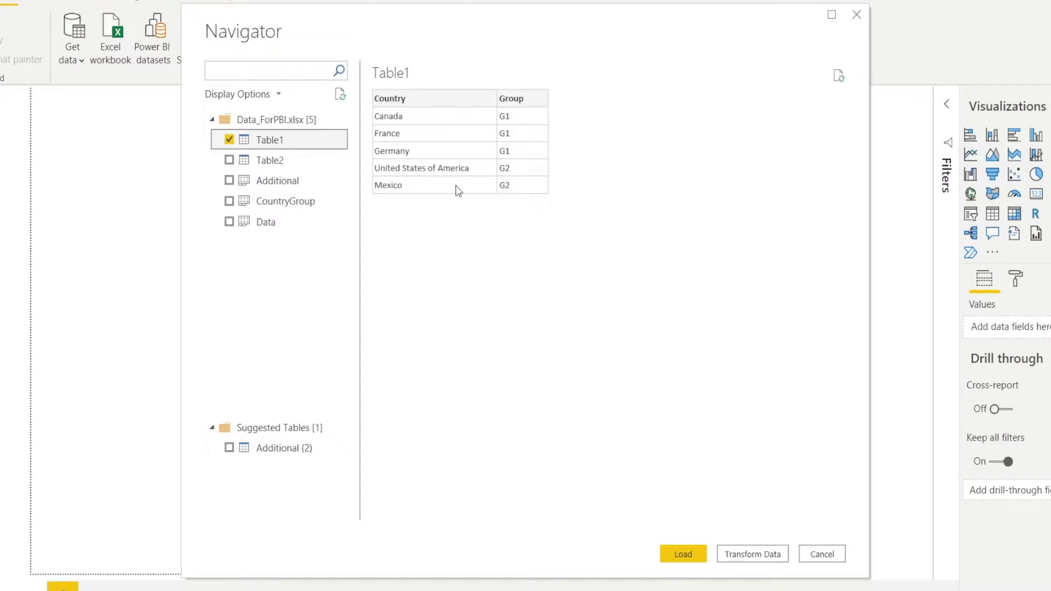
click(229, 160)
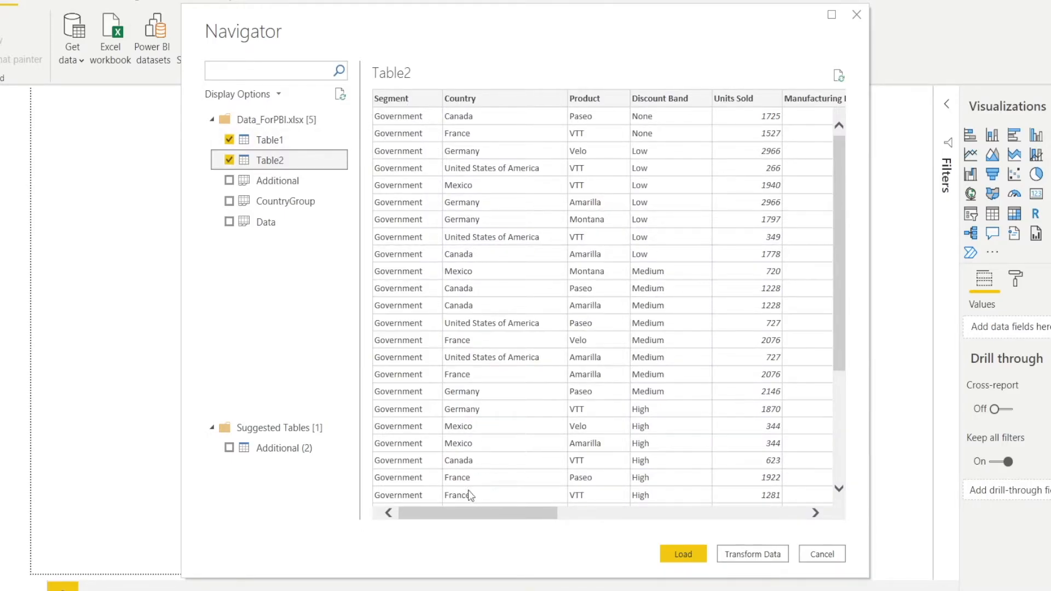
drag(465, 510, 430, 526)
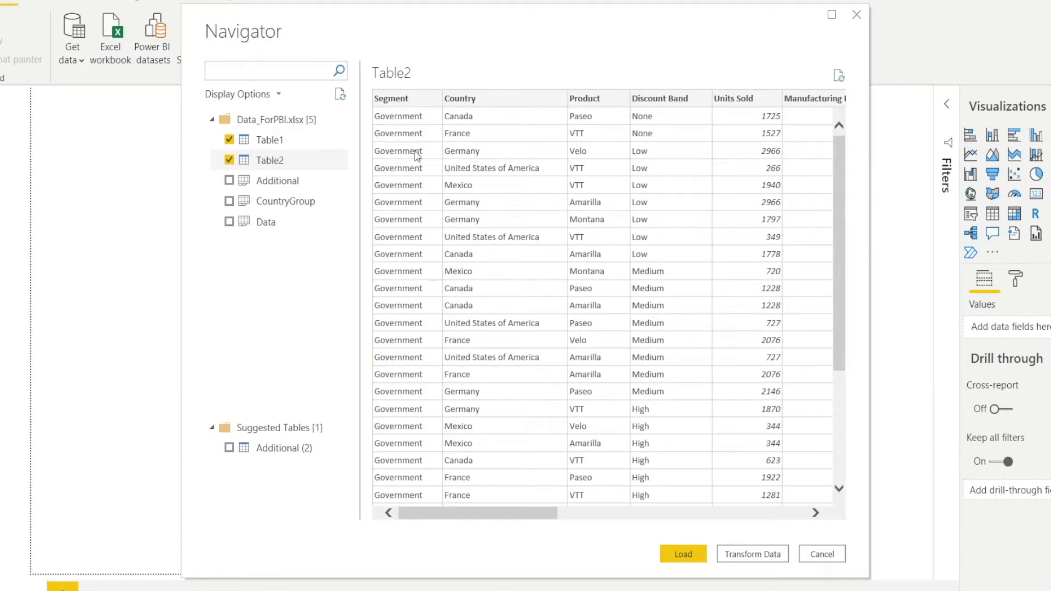
drag(497, 516, 765, 523)
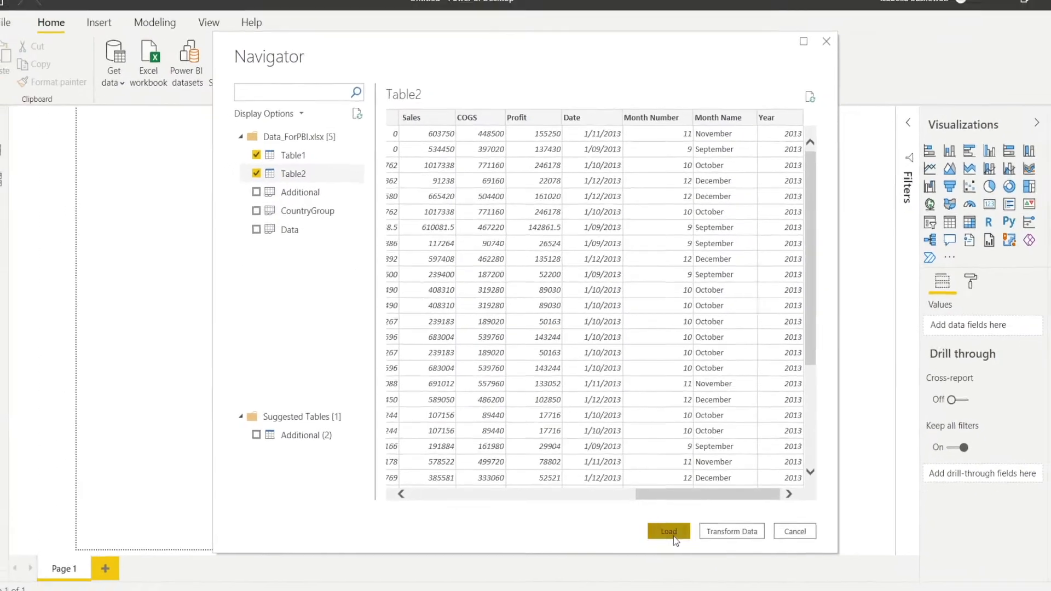
click(684, 555)
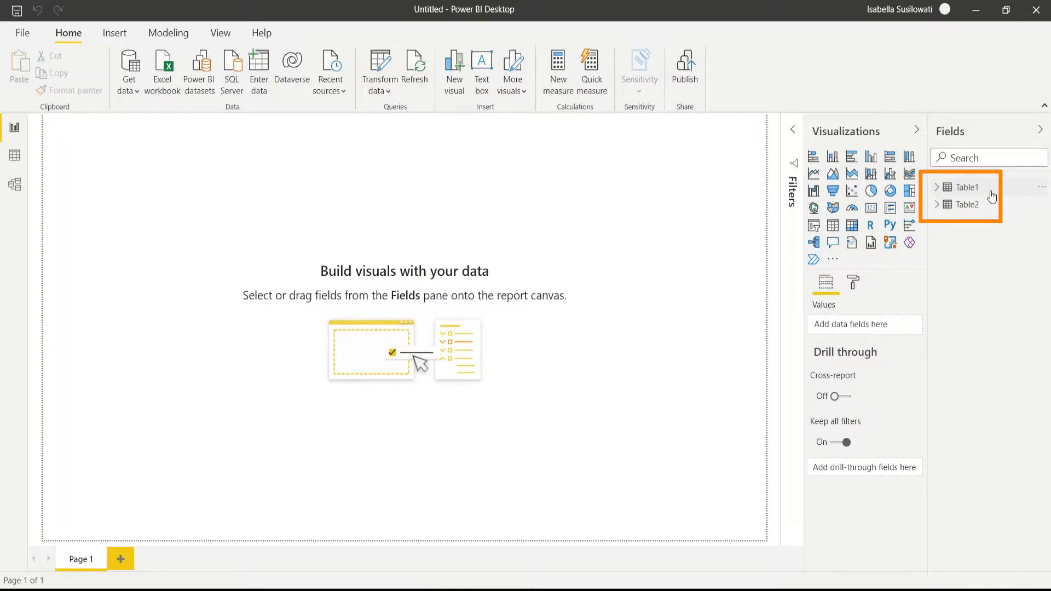
- Examine the imported rows and columns of Table1 and Table2 in the Data view
click(973, 193)
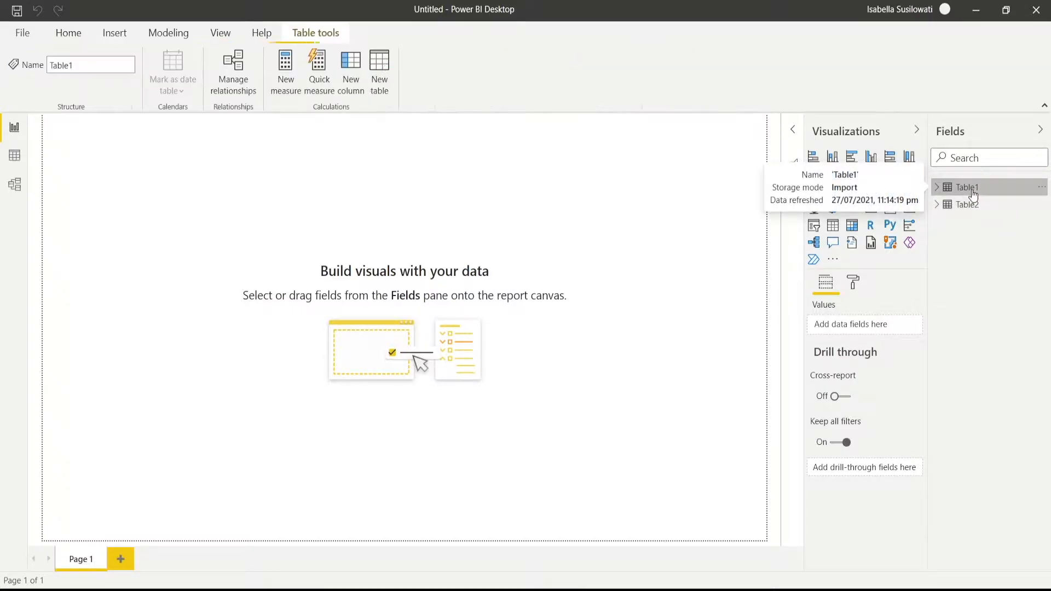
click(967, 205)
click(985, 191)
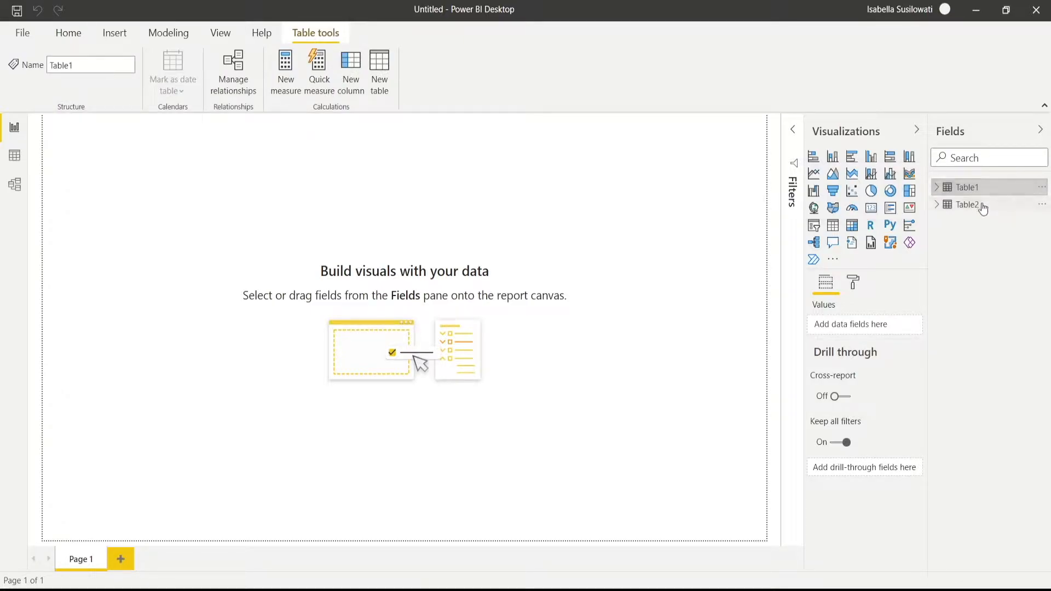
click(980, 205)
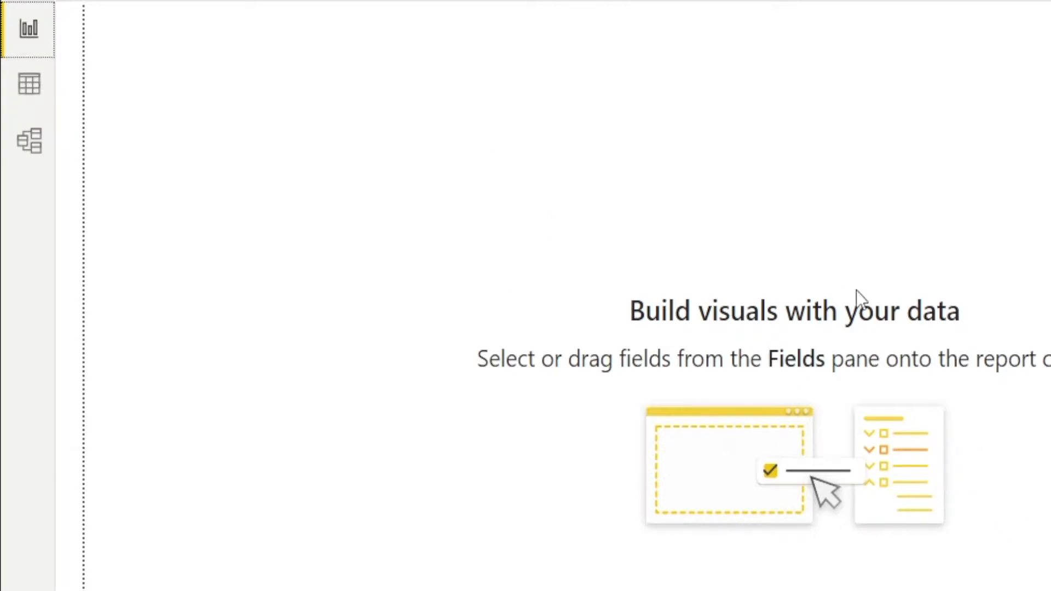
click(30, 101)
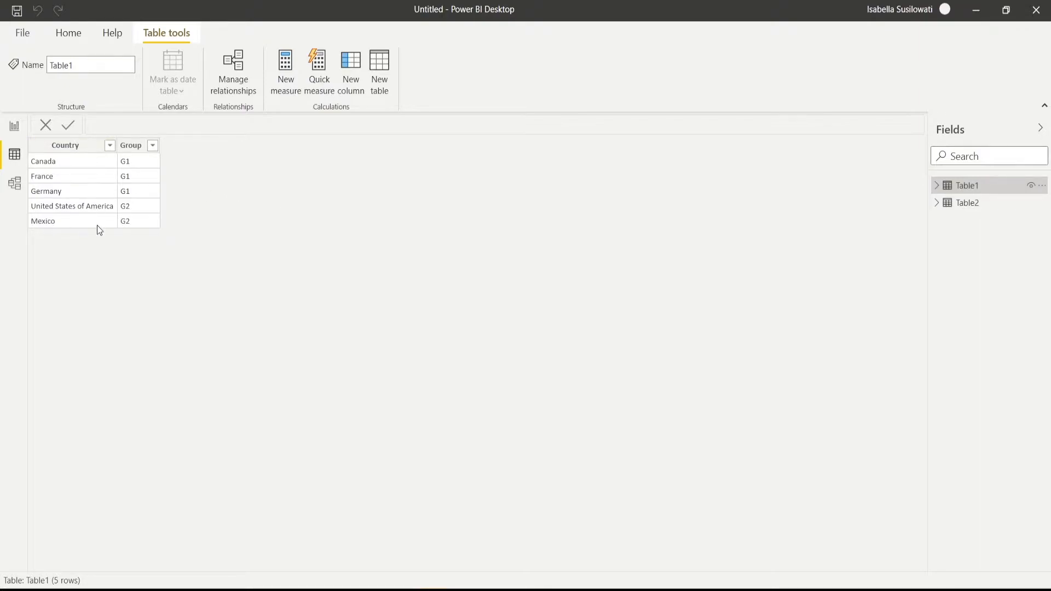
click(972, 207)
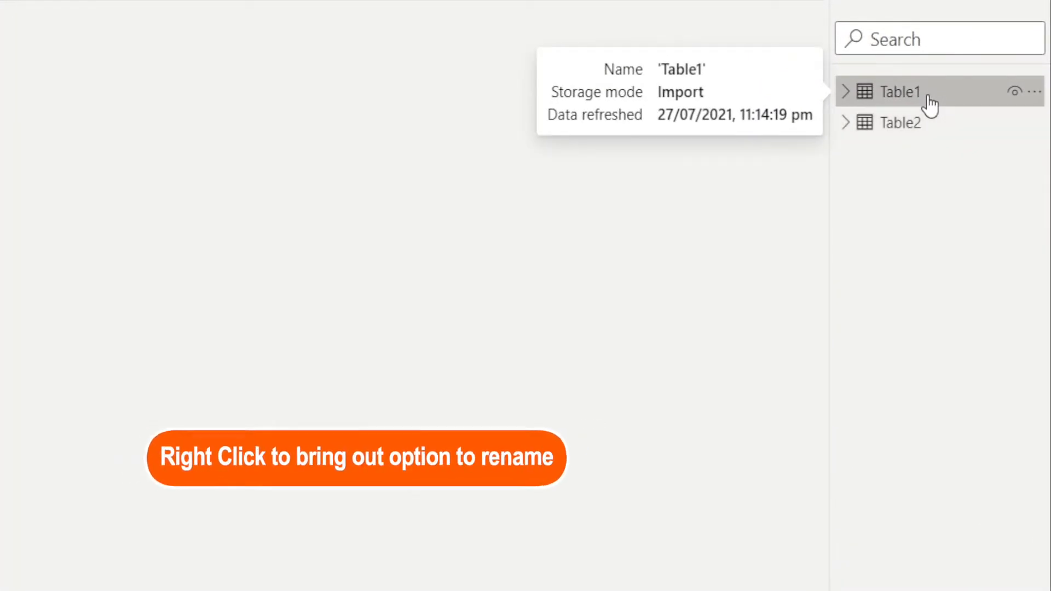
- Rename Table1, the table of countries and groups, as Country Grouping
right_click(930, 105)
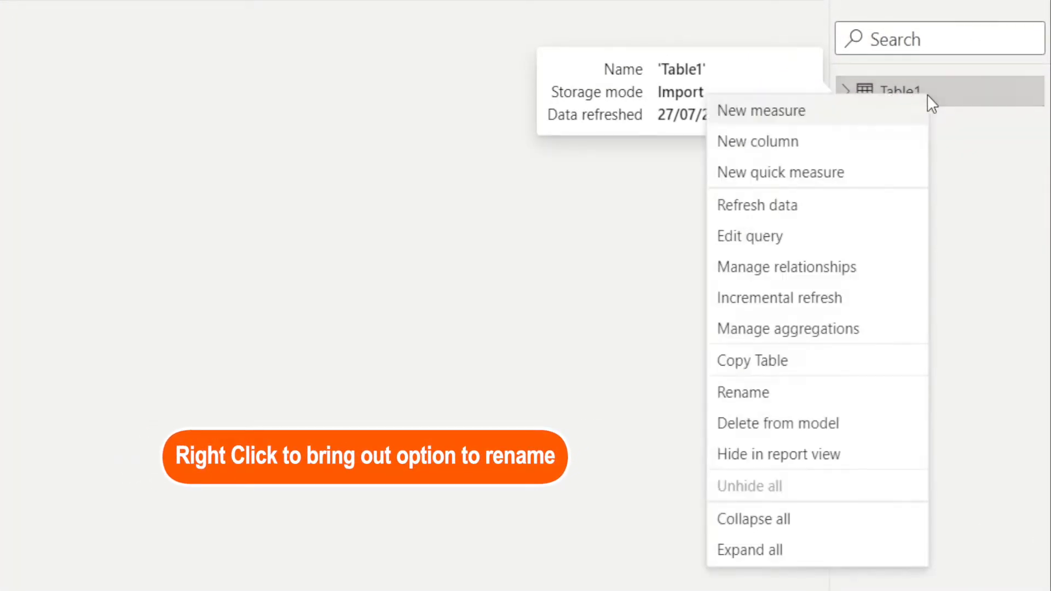
click(785, 404)
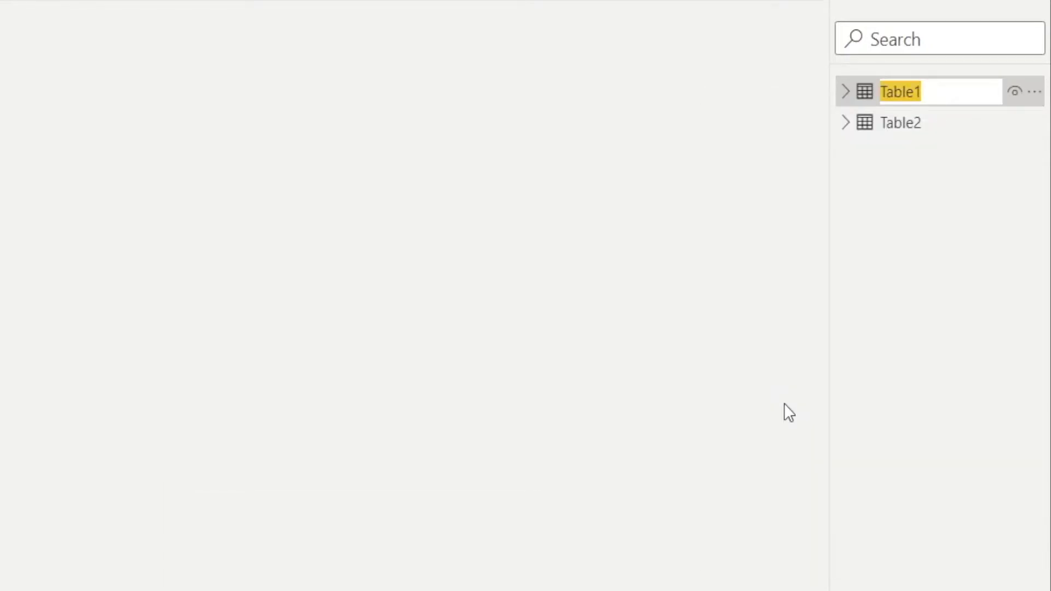
text(Country )
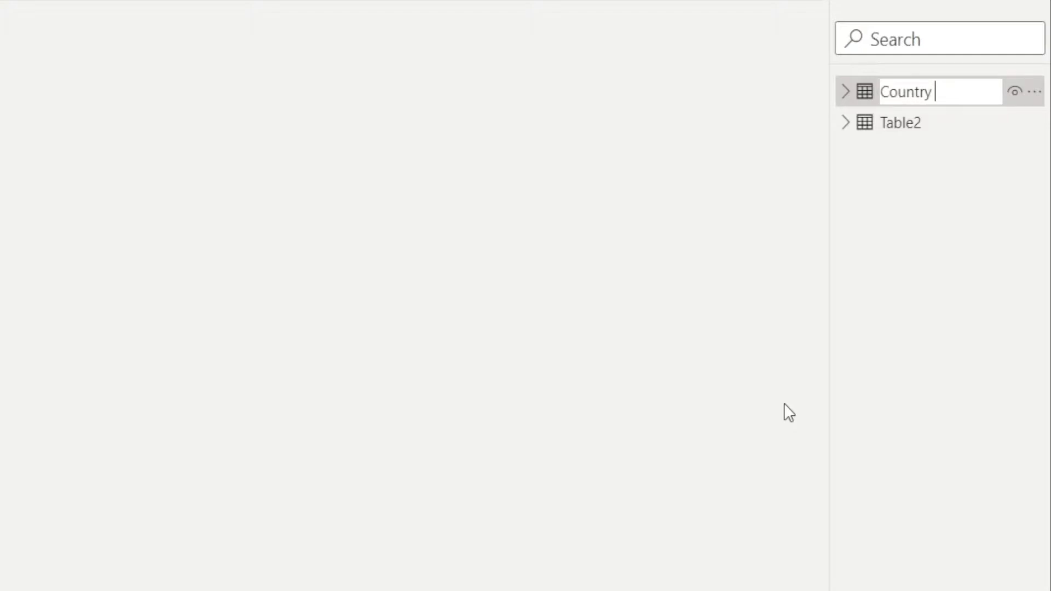
text(Grouping)
key(Return)
- Rename Table2 as Sales and display the rows of the renamed table
click(905, 127)
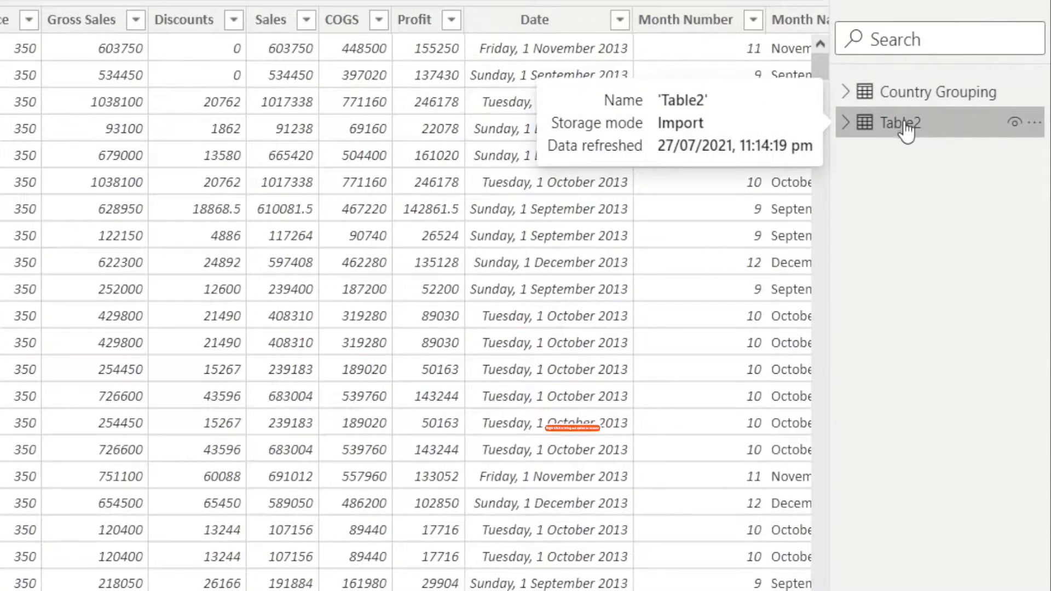
right_click(907, 128)
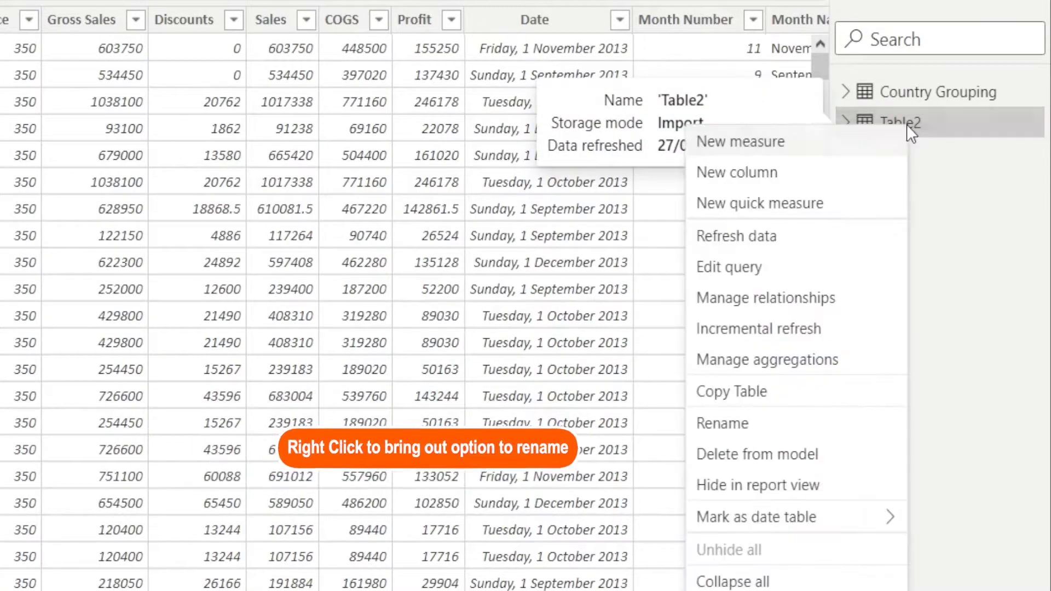
click(794, 424)
text(Sal)
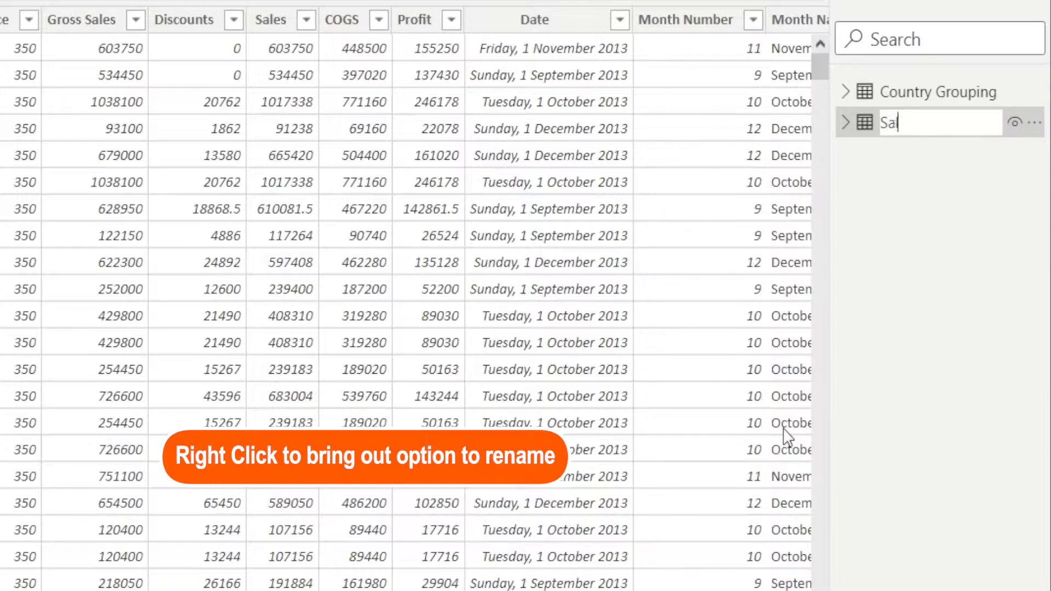
text(es Fact)
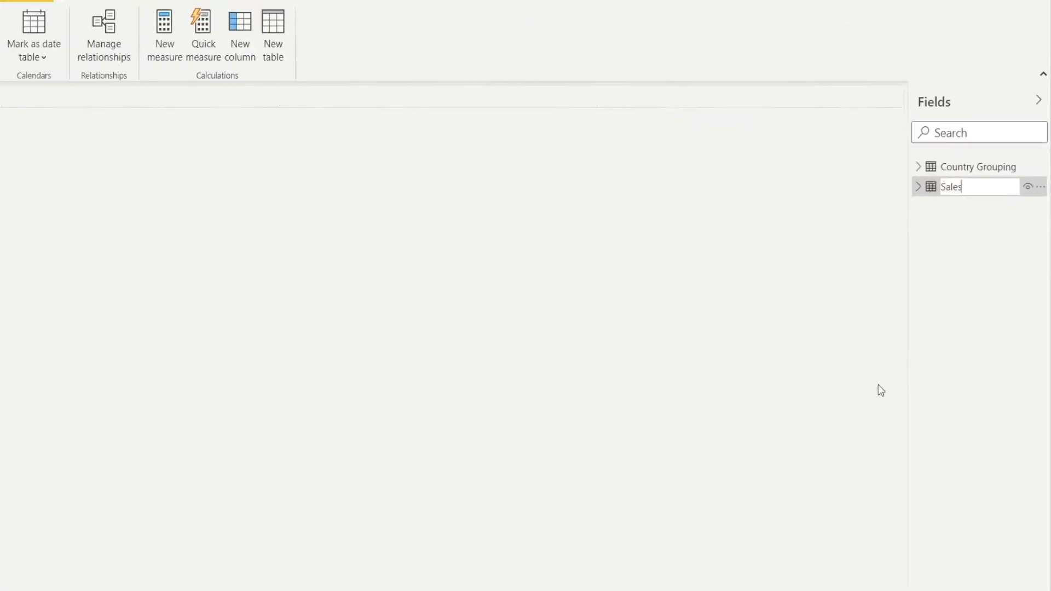
key(Return)
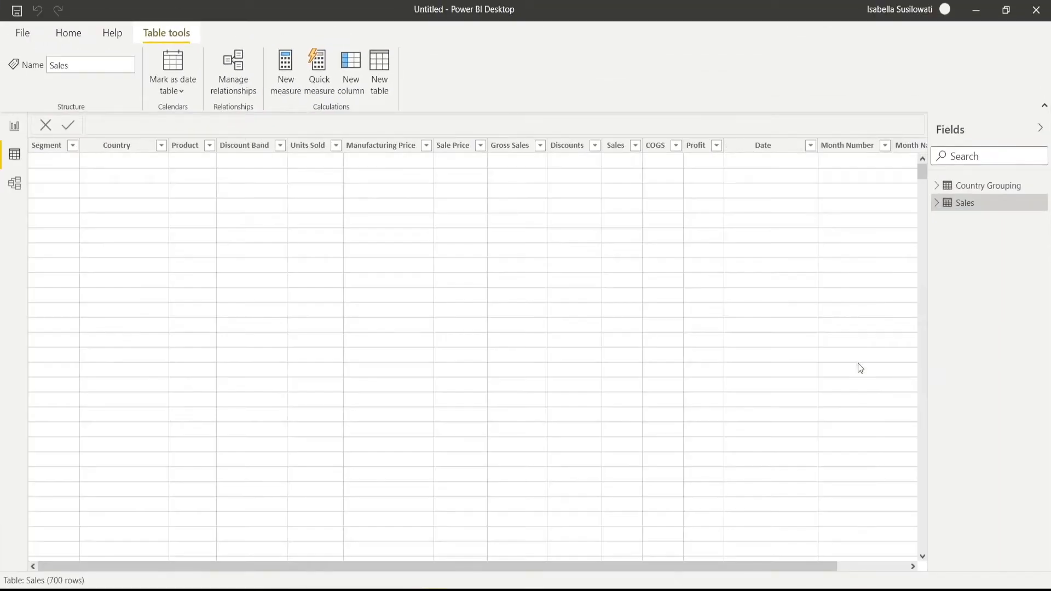
click(982, 187)
click(979, 205)
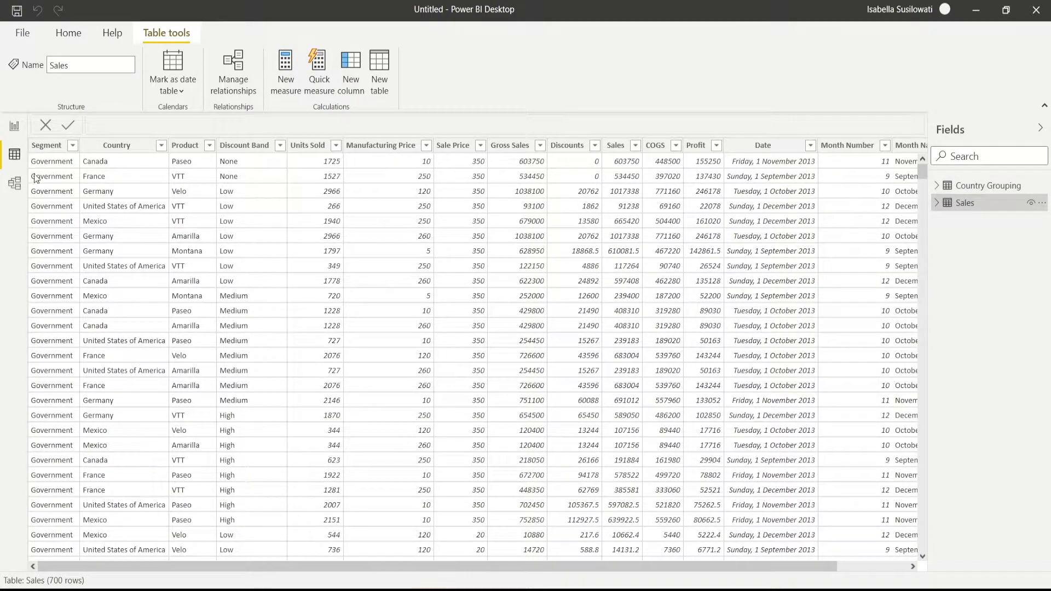
- Examine the relationship between Country Grouping and Sales in the model diagram, including its linked columns, cardinality and cross-filter direction
click(15, 185)
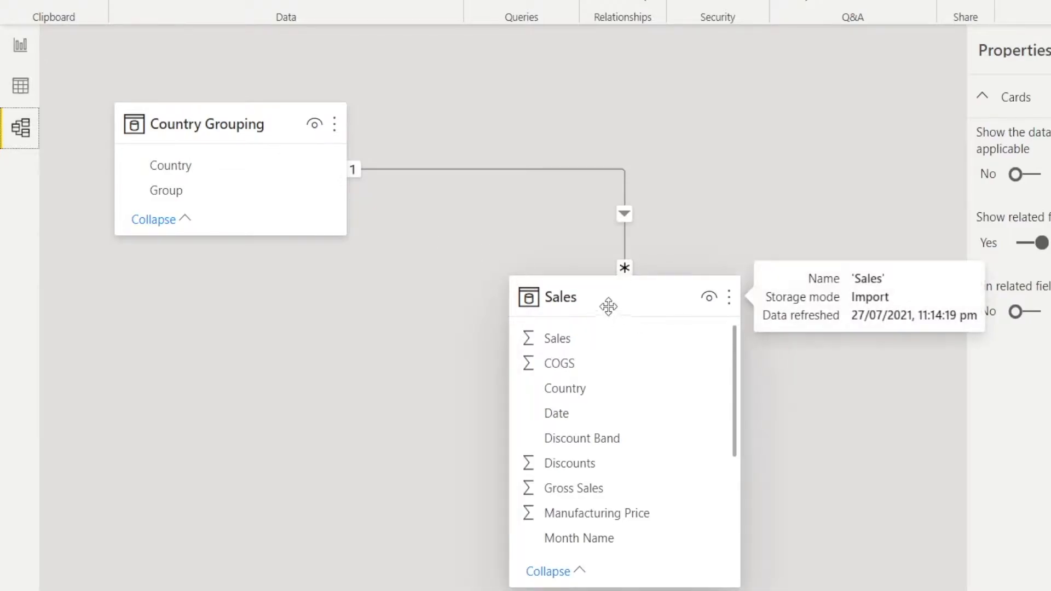
drag(605, 305, 629, 265)
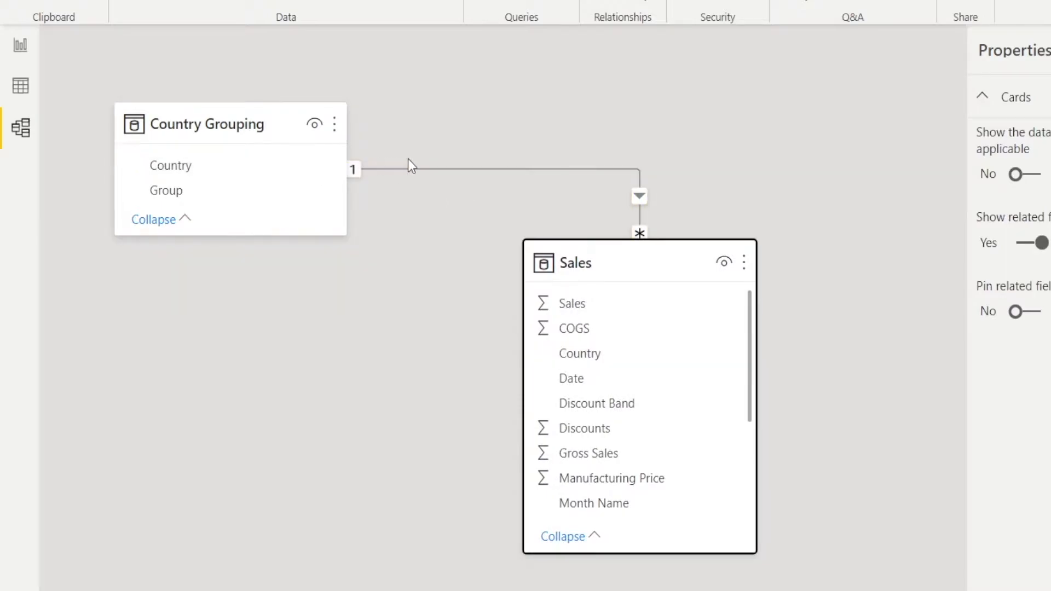
click(639, 216)
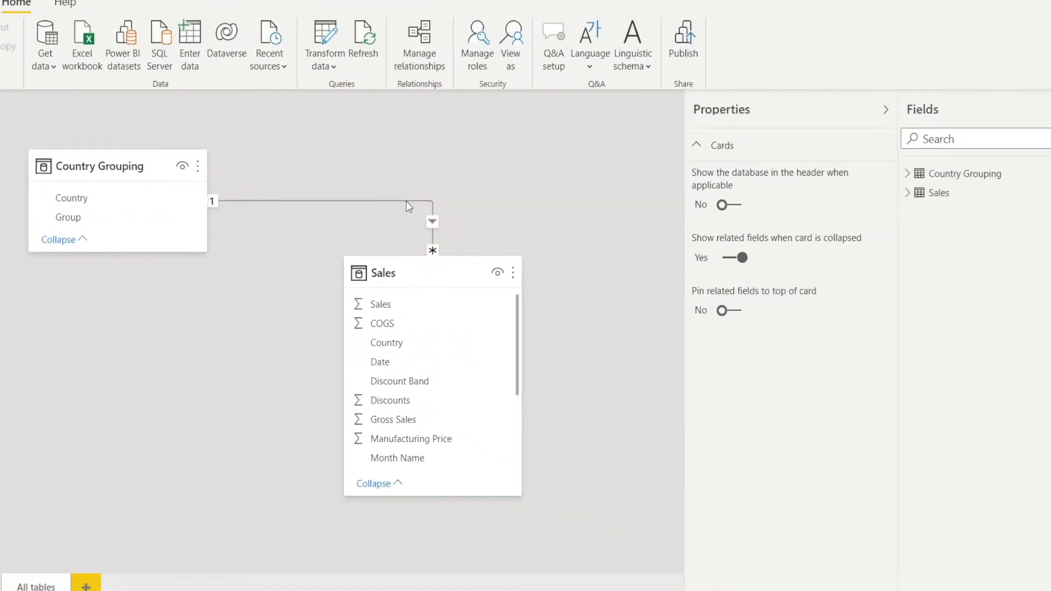
double_click(605, 170)
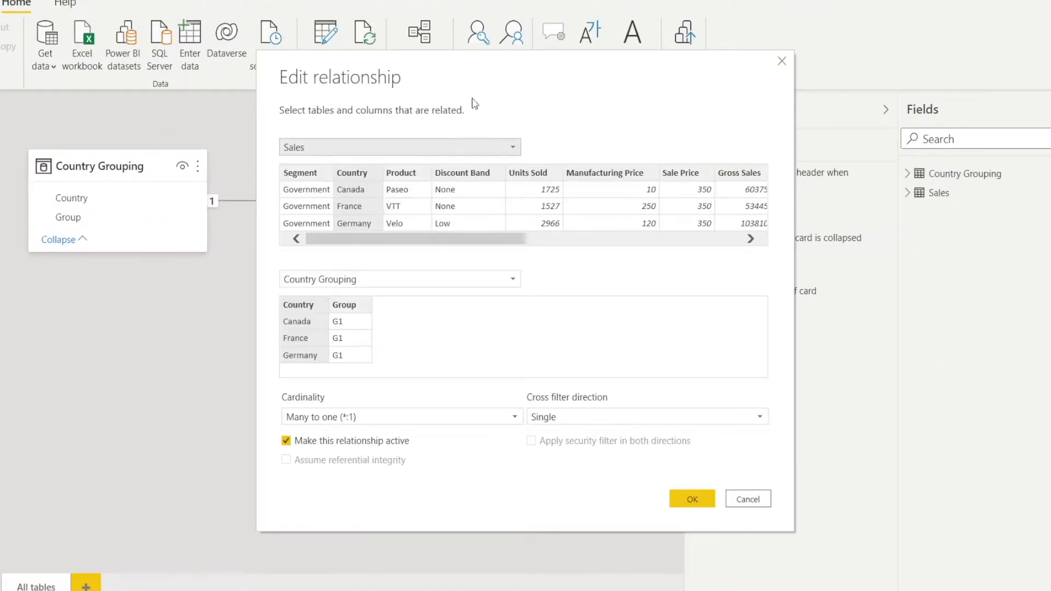
drag(495, 71, 745, 74)
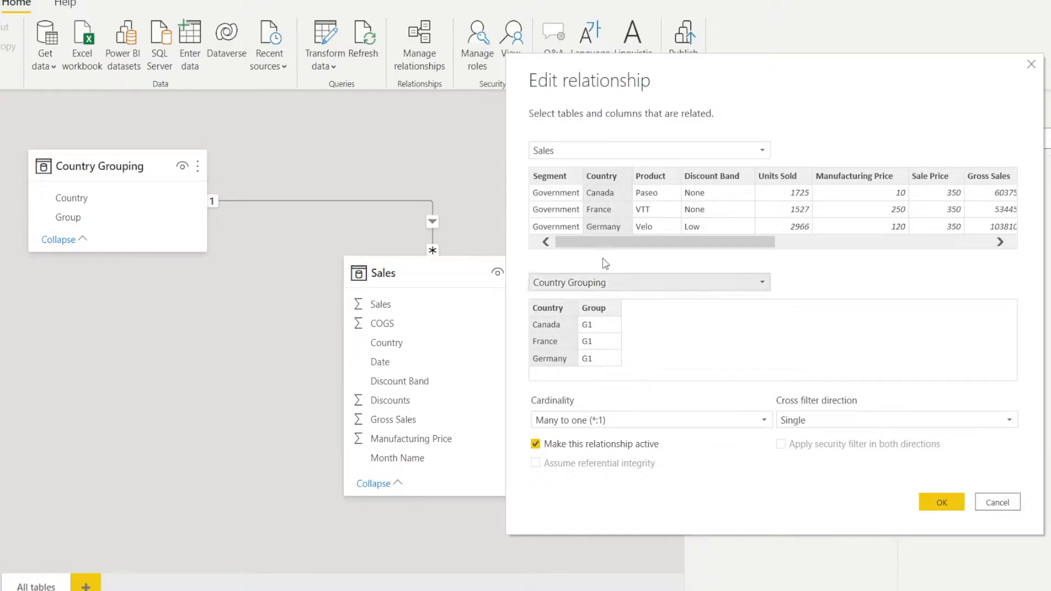
click(1032, 67)
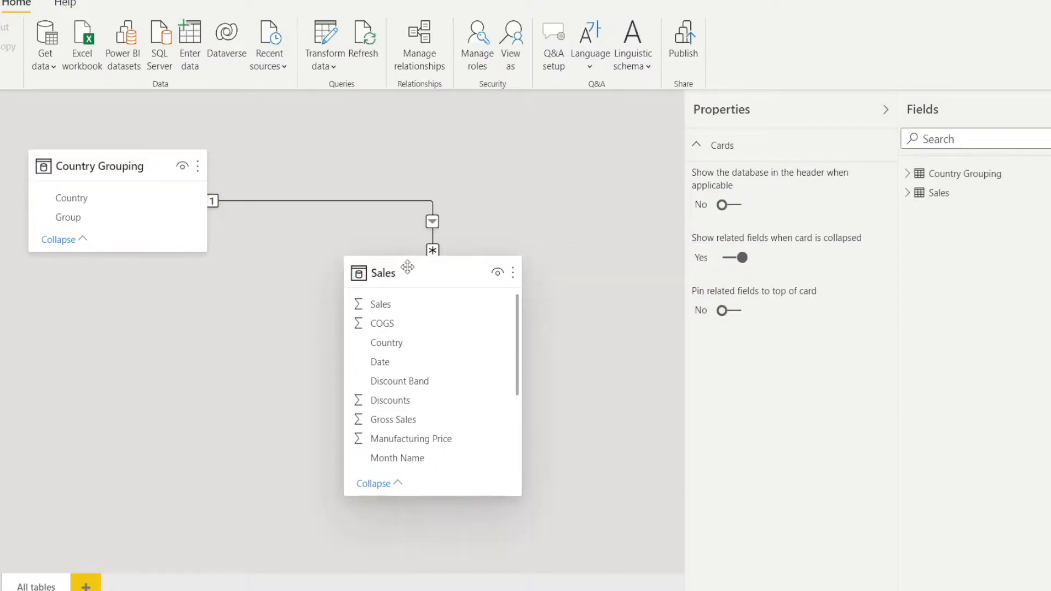
- Rearrange the model diagram so that the Country Grouping table sits directly above the Sales table
drag(407, 267, 306, 323)
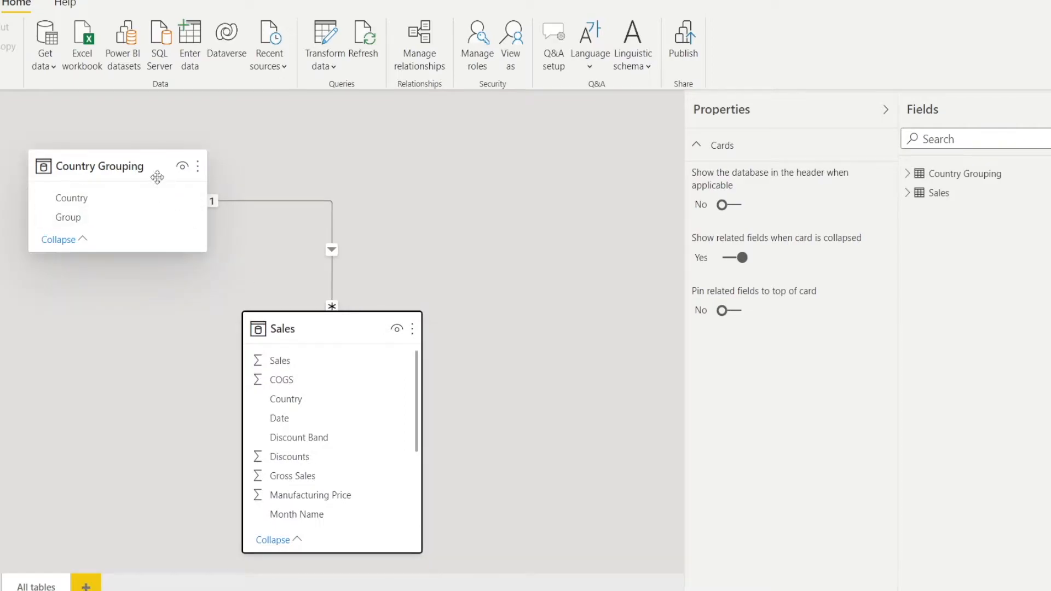
drag(145, 166, 367, 96)
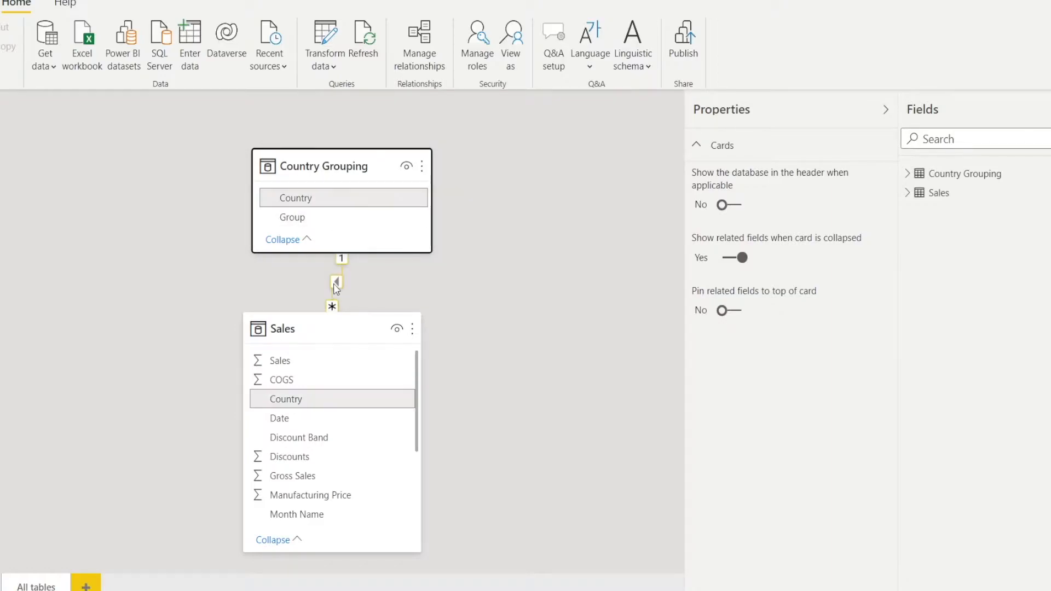
drag(356, 330, 368, 348)
click(329, 163)
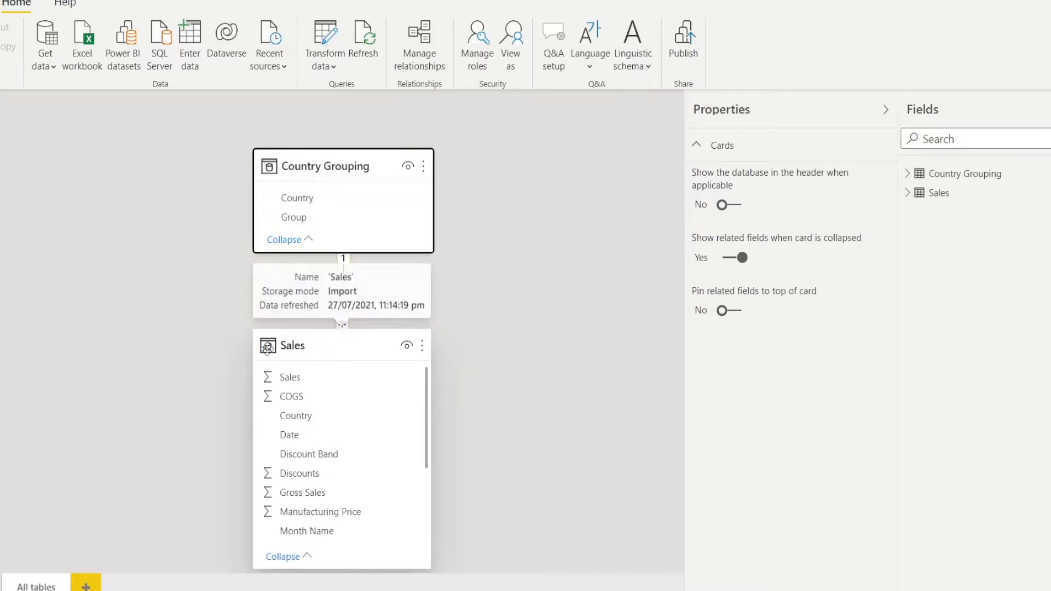
drag(336, 352, 331, 367)
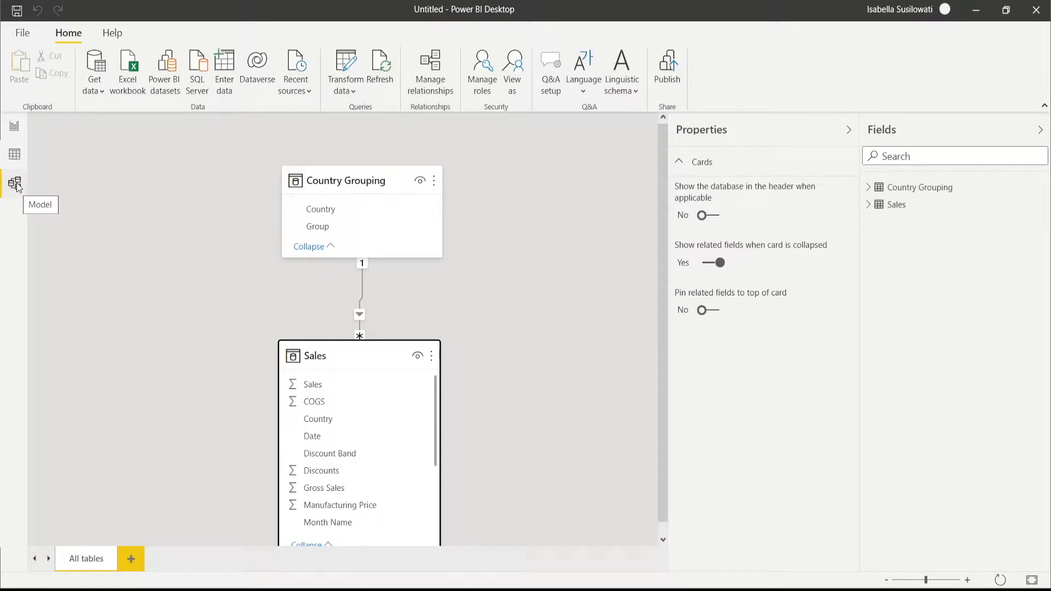
- Return to the report canvas and collapse the Visualizations and Fields panes to widen the workspace
click(14, 129)
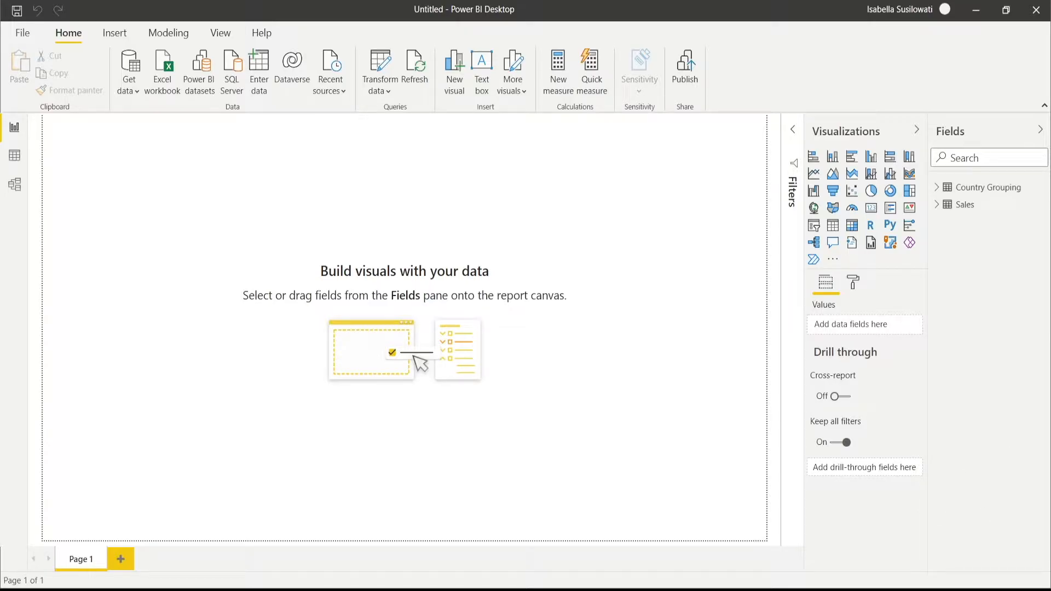
drag(1050, 186, 586, 4)
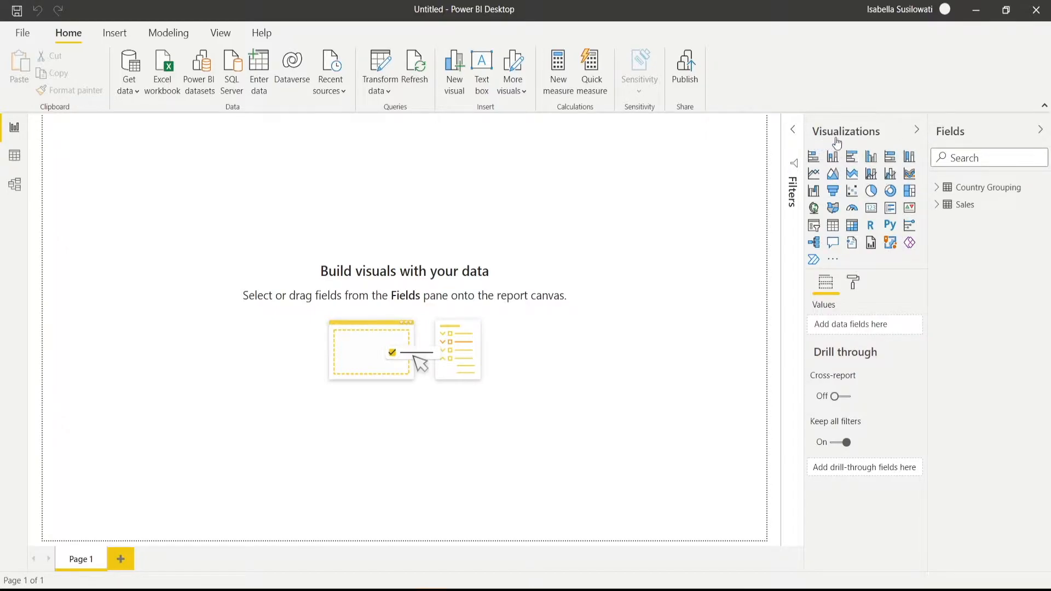
click(916, 131)
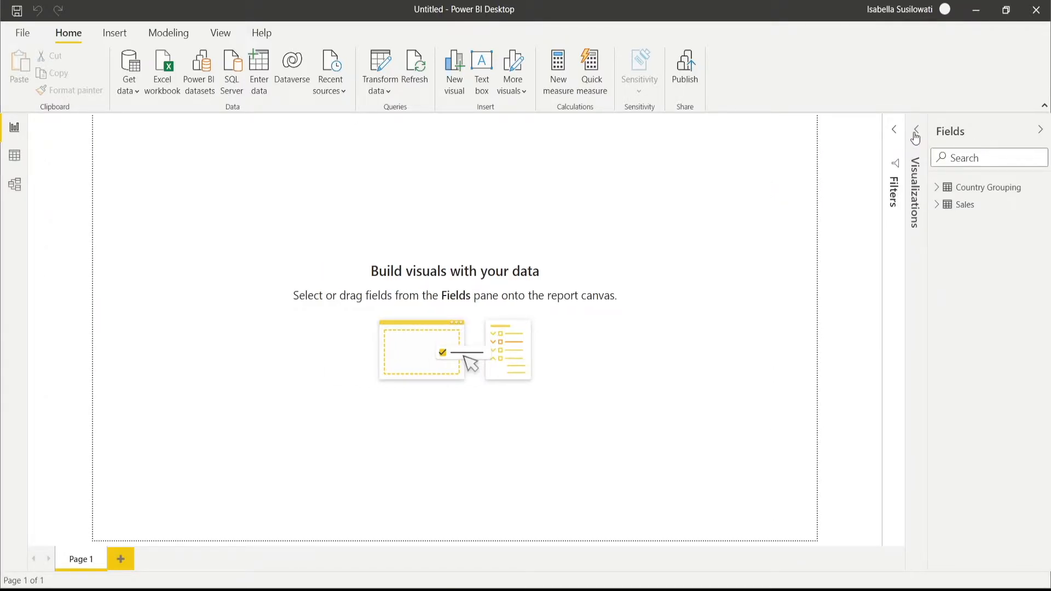
click(1041, 131)
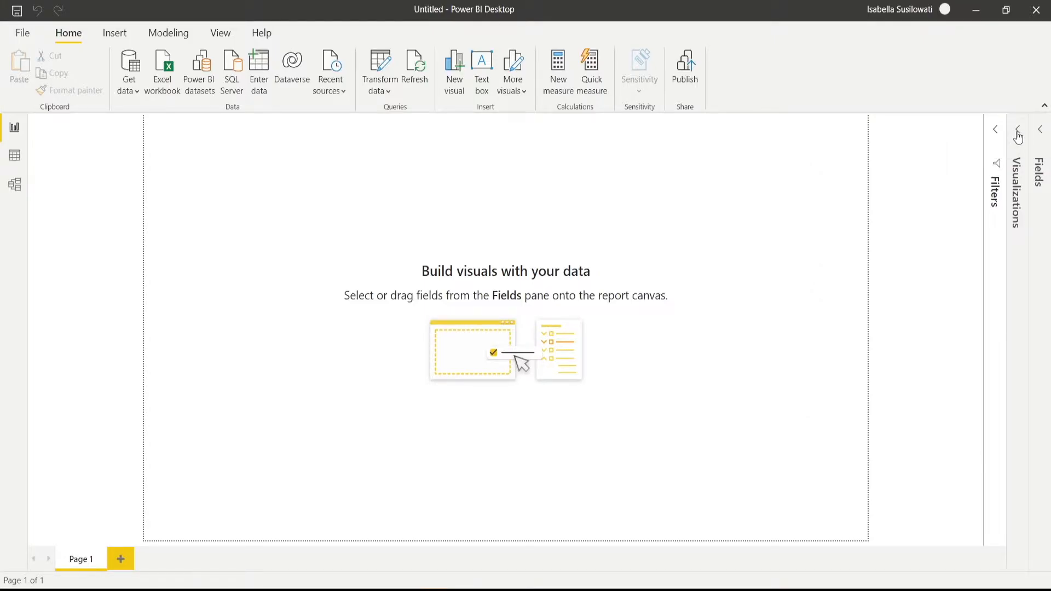
- Add a clustered bar chart to the report page, show the Fields pane, and move the empty chart away from the page corner
click(1018, 132)
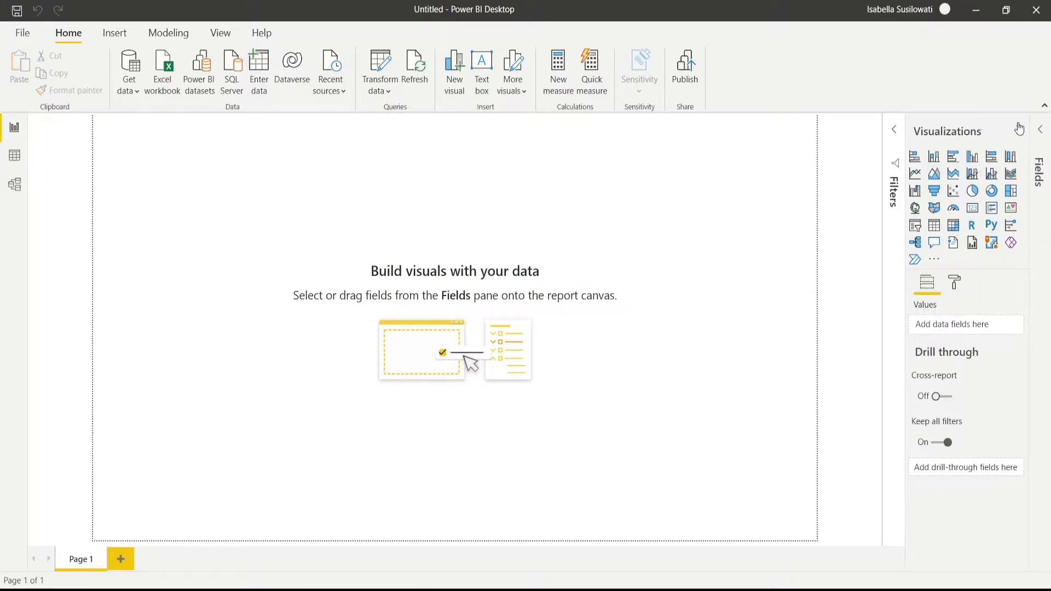
click(1019, 132)
click(1018, 132)
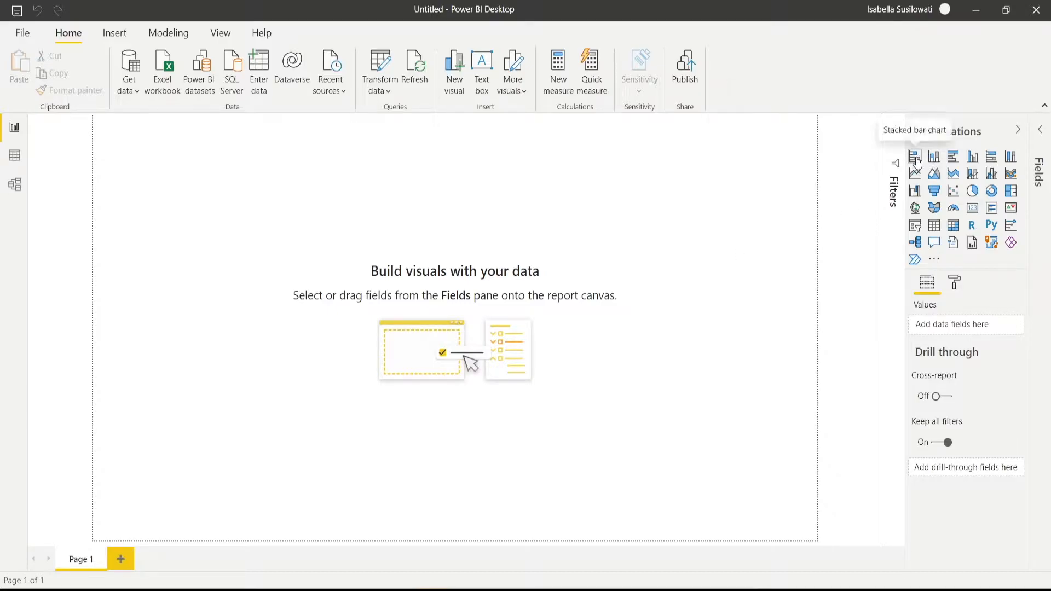
click(954, 159)
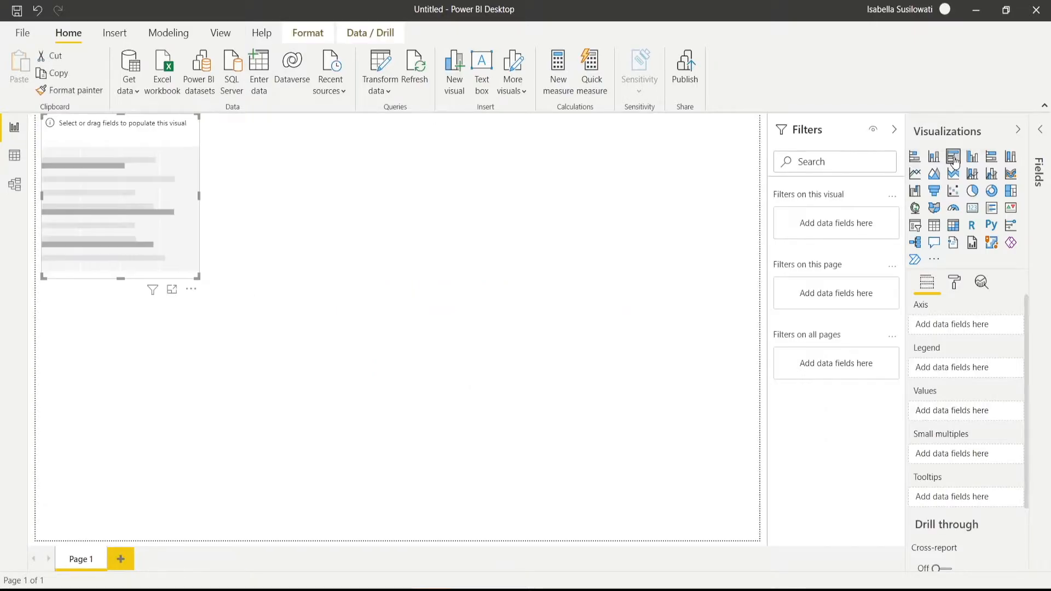
click(1041, 133)
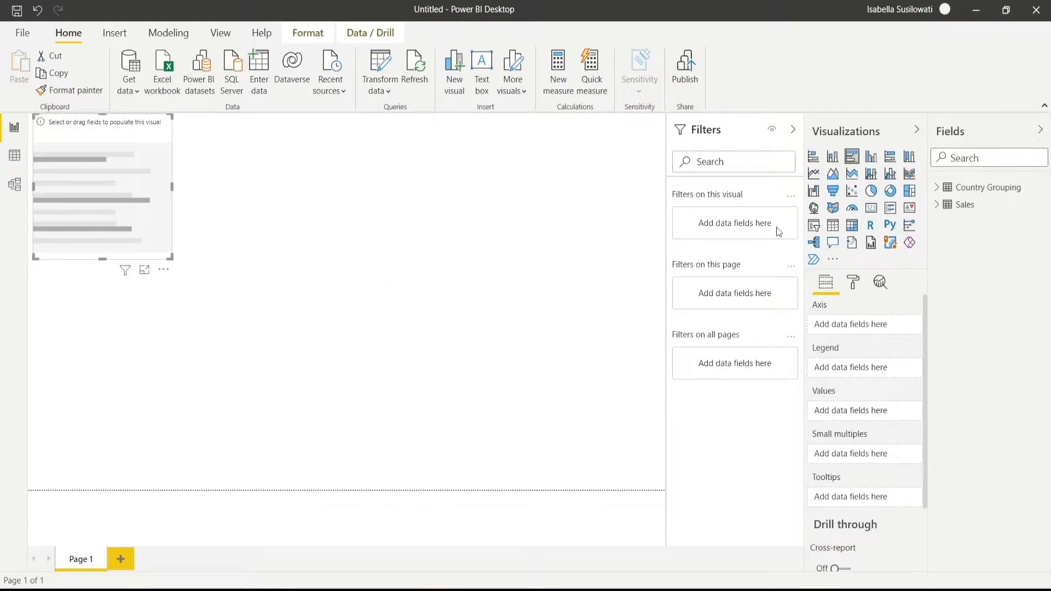
drag(126, 130, 310, 232)
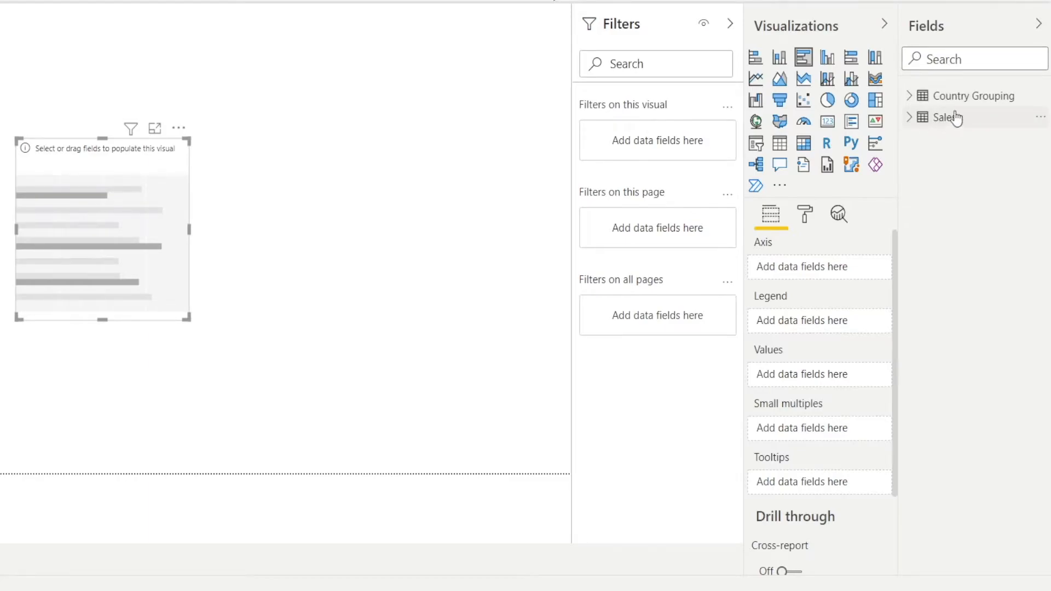
- Set Sales as the chart's values and Country from Country Grouping as its axis, and widen the chart to fit the full country names
click(912, 123)
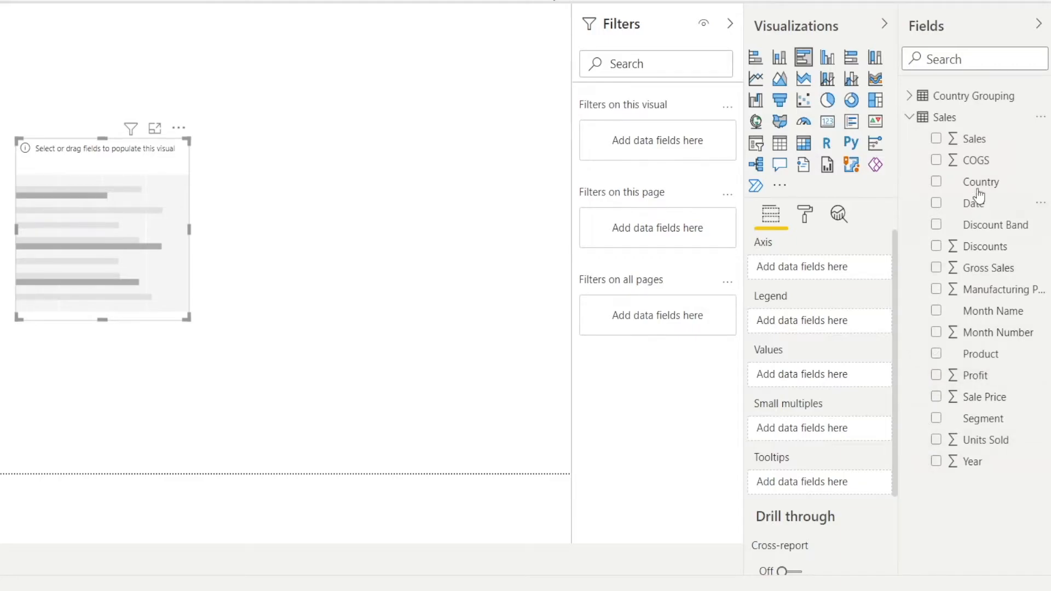
click(910, 96)
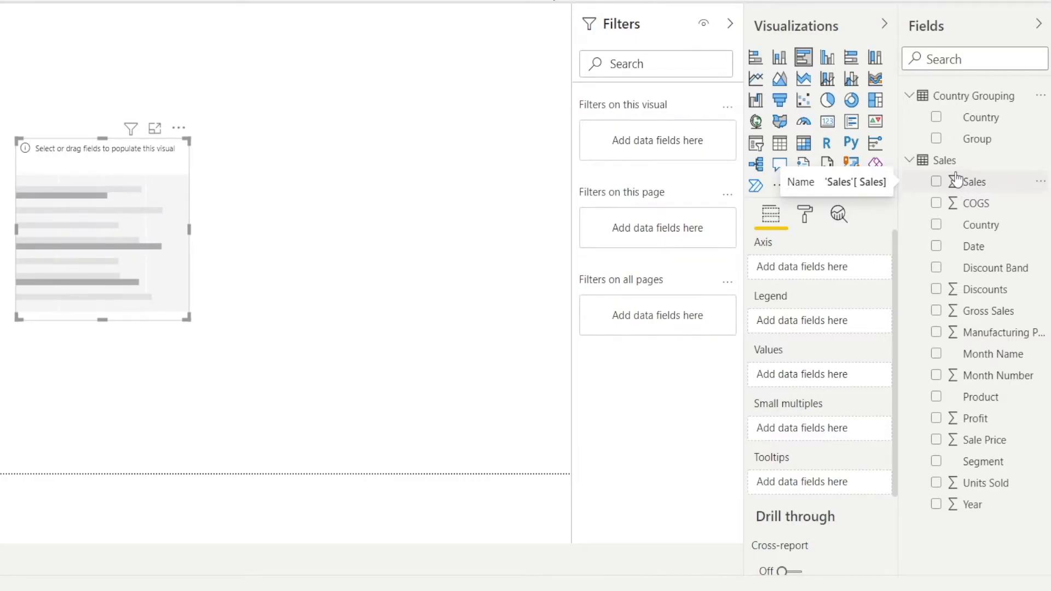
drag(966, 183, 824, 383)
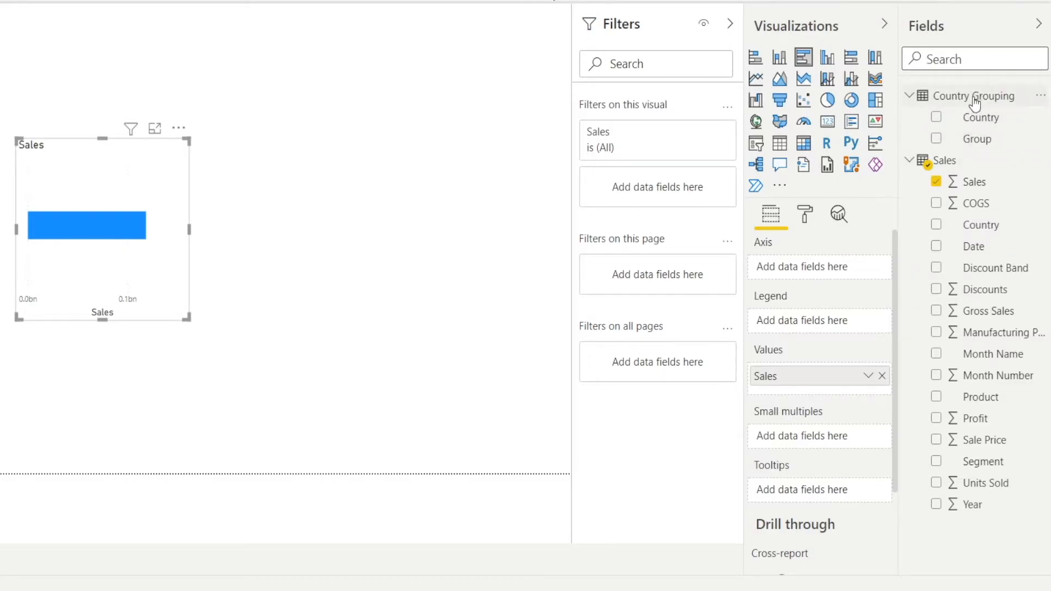
text(Country)
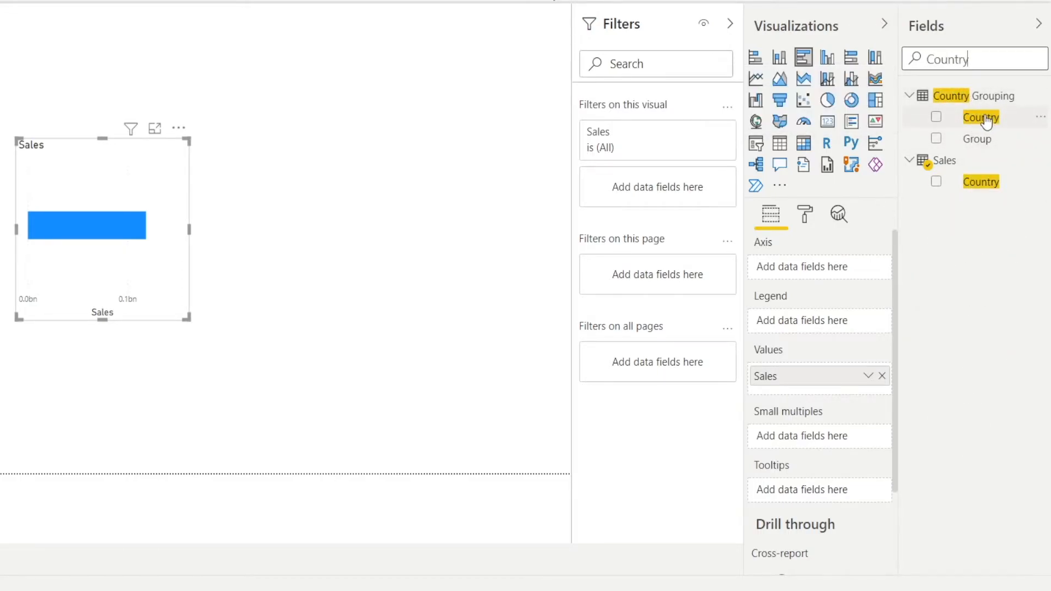
drag(986, 121, 831, 267)
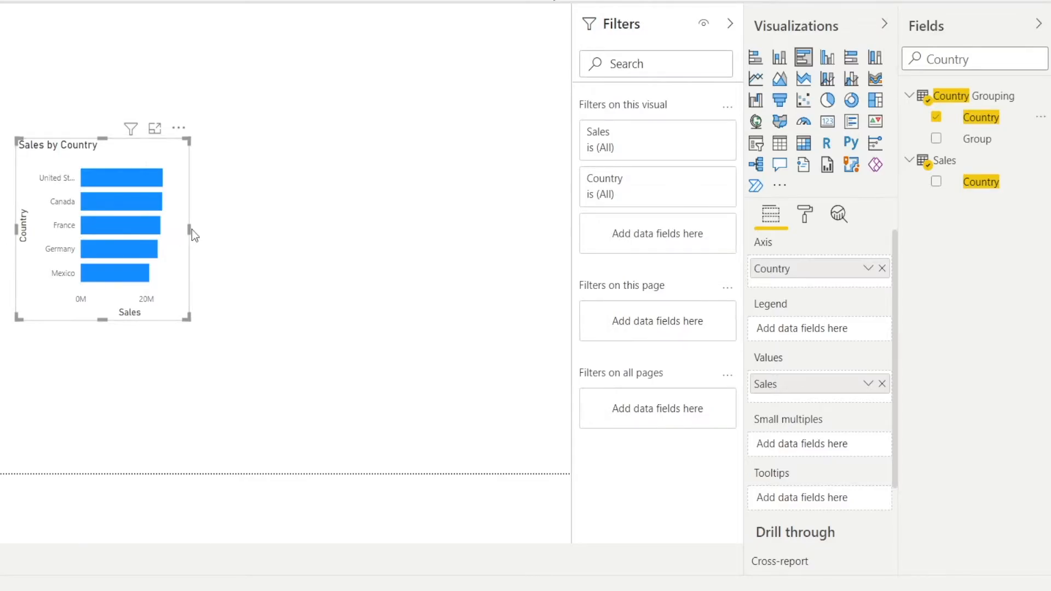
drag(192, 229, 346, 238)
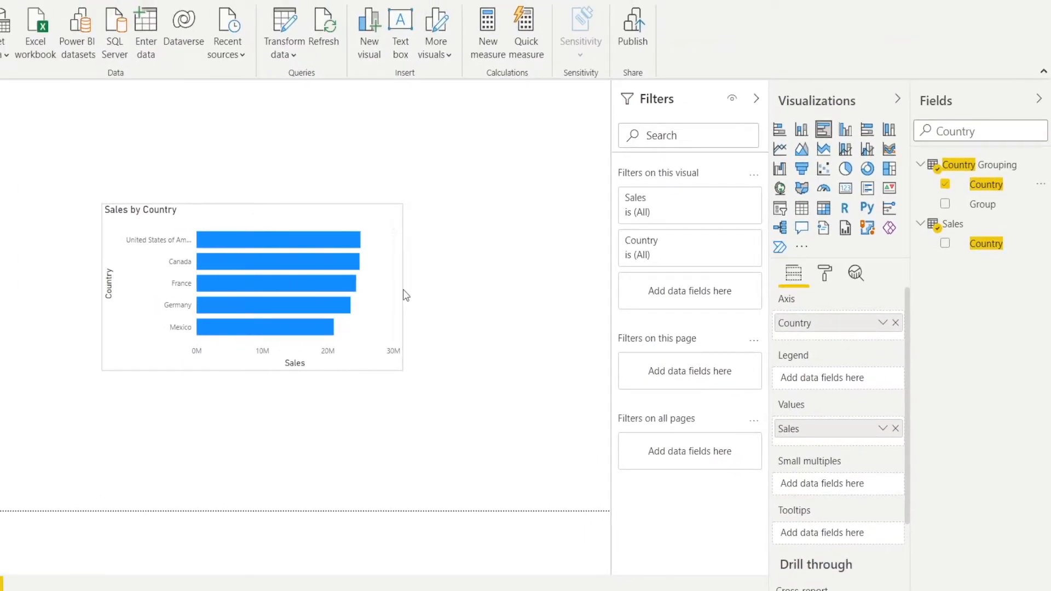
mouse_move(405, 296)
mouse_down()
mouse_move(450, 296)
mouse_move(368, 284)
mouse_move(300, 228)
mouse_move(321, 253)
mouse_move(355, 258)
mouse_move(582, 254)
mouse_move(201, 276)
mouse_move(331, 263)
mouse_move(494, 265)
mouse_move(380, 274)
mouse_move(407, 279)
mouse_up()
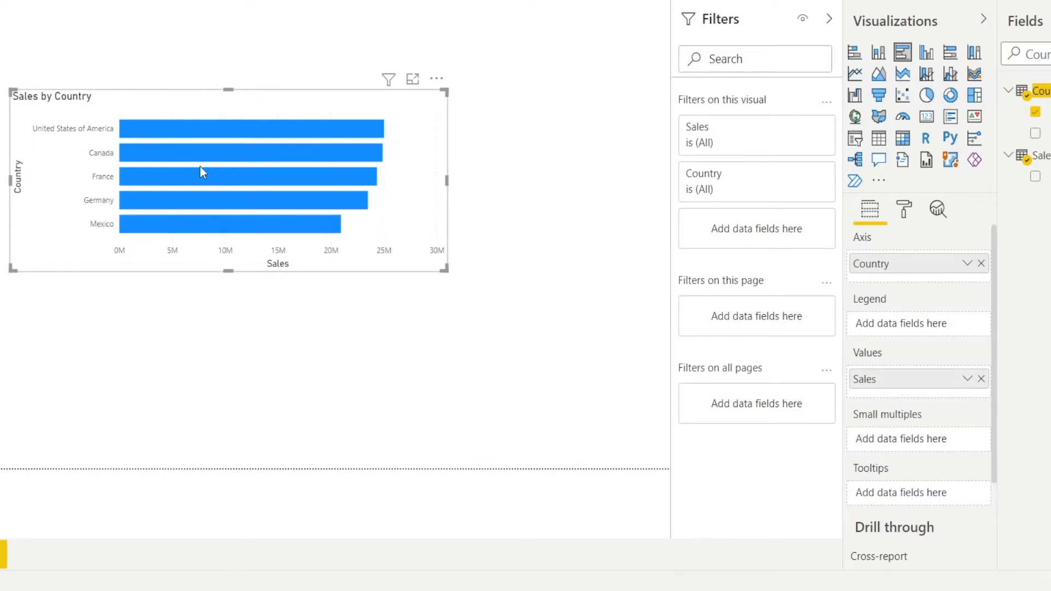
- Turn off the Y axis title of the Sales by Country chart while keeping the Y axis itself on
click(906, 211)
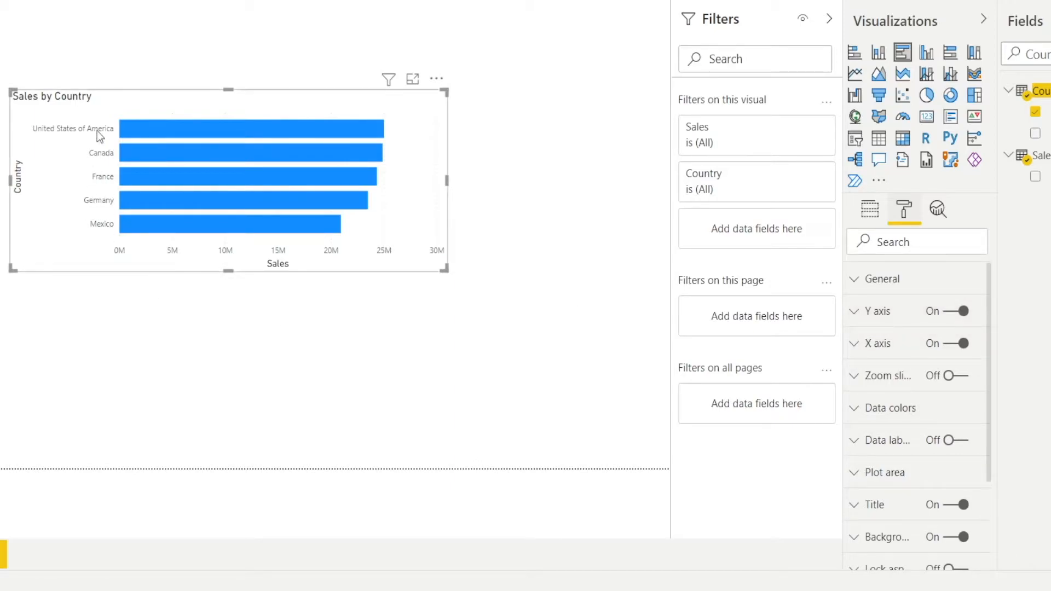
click(944, 316)
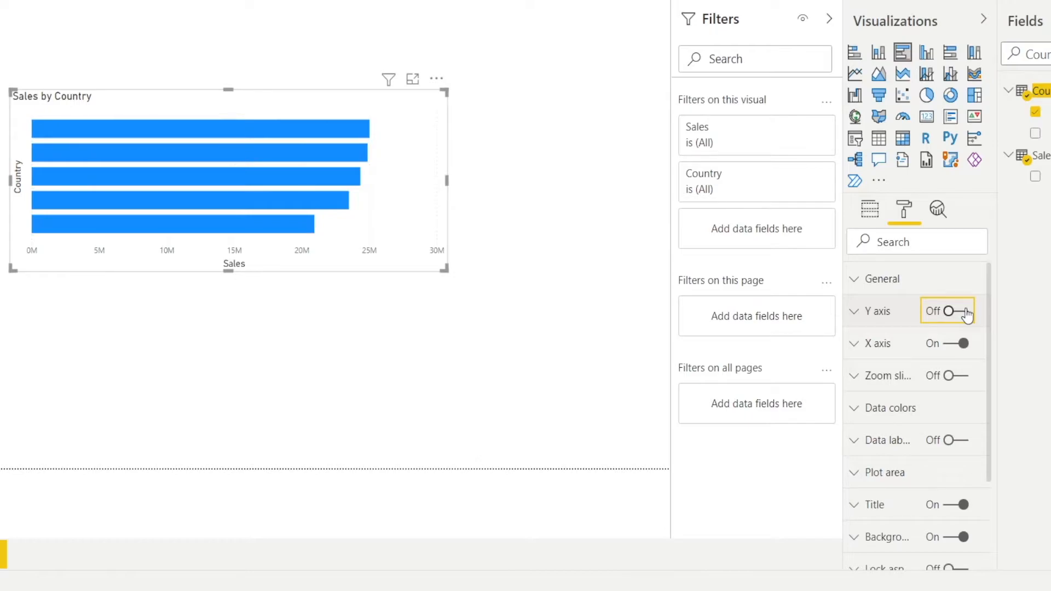
click(968, 317)
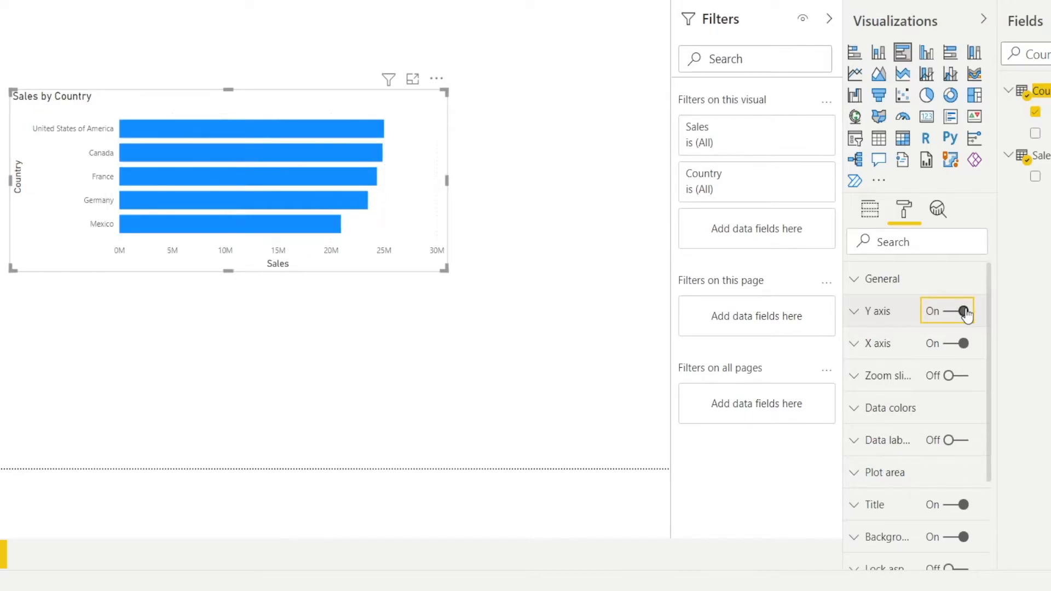
click(856, 317)
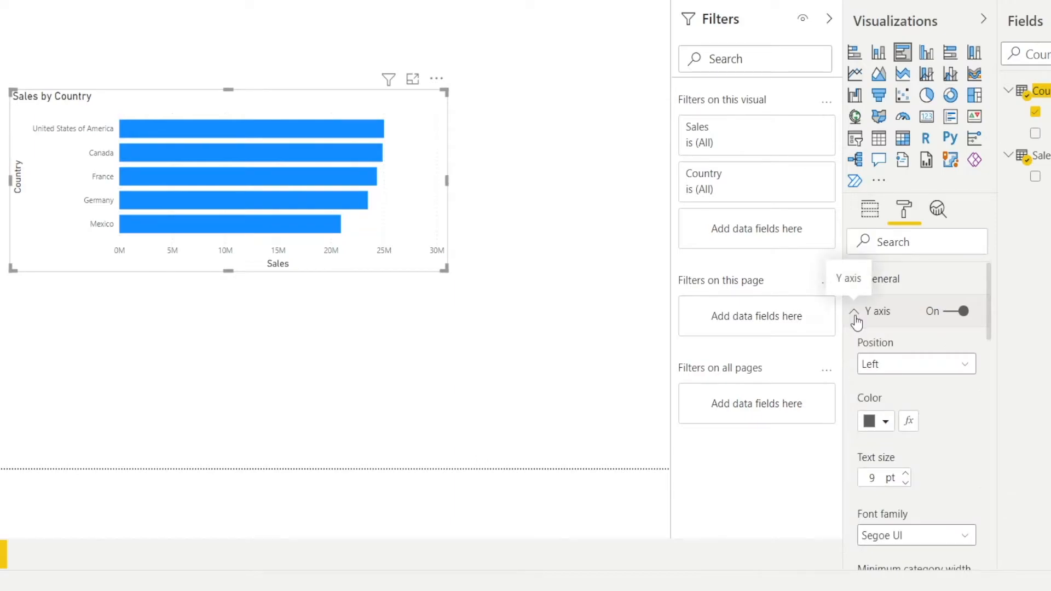
scroll(927, 375, down, 3)
scroll(925, 373, down, 5)
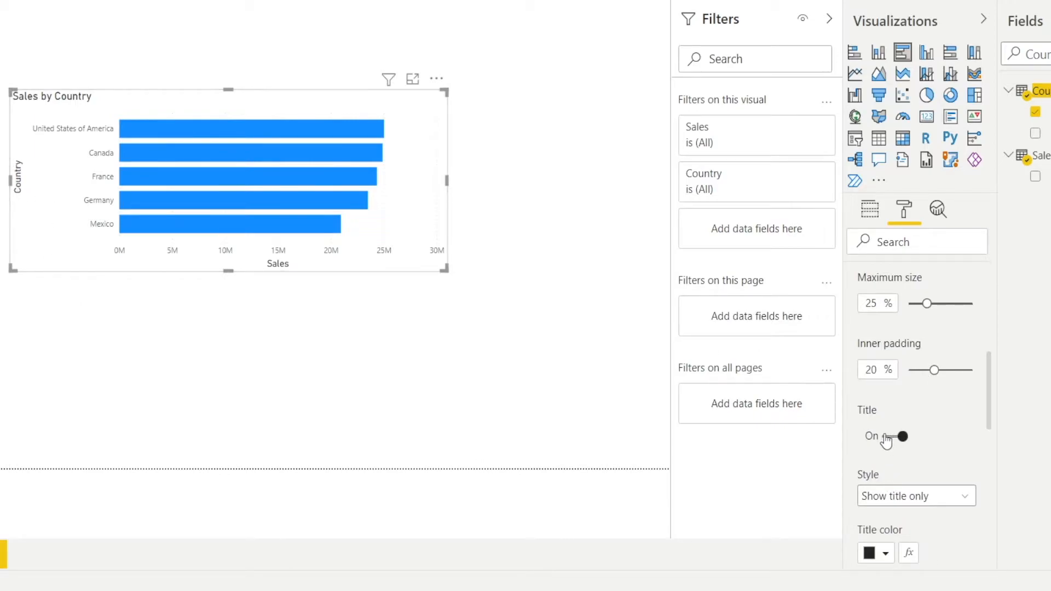
click(884, 437)
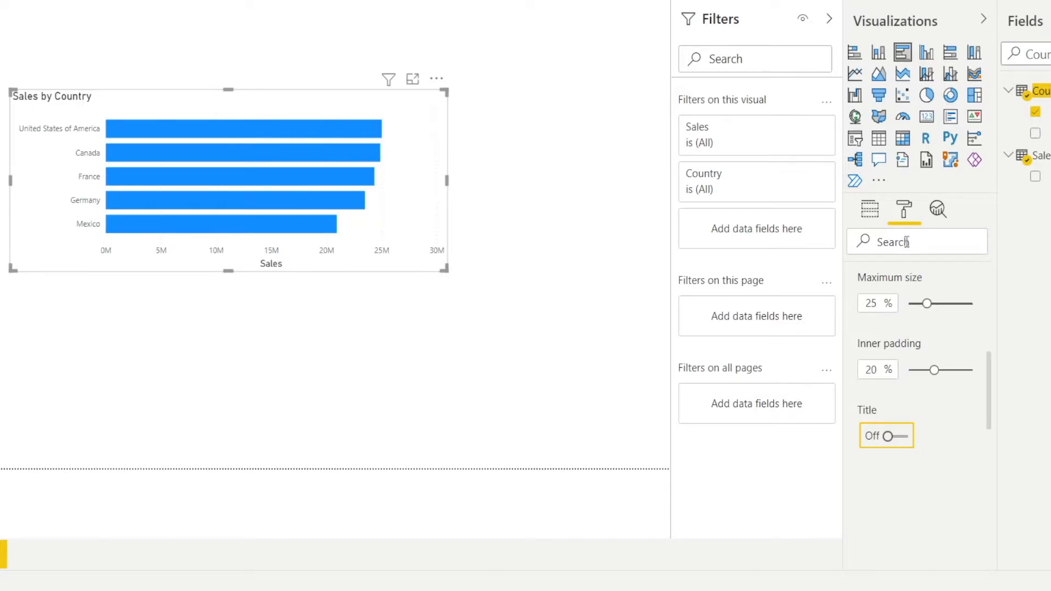
scroll(937, 323, up, 10)
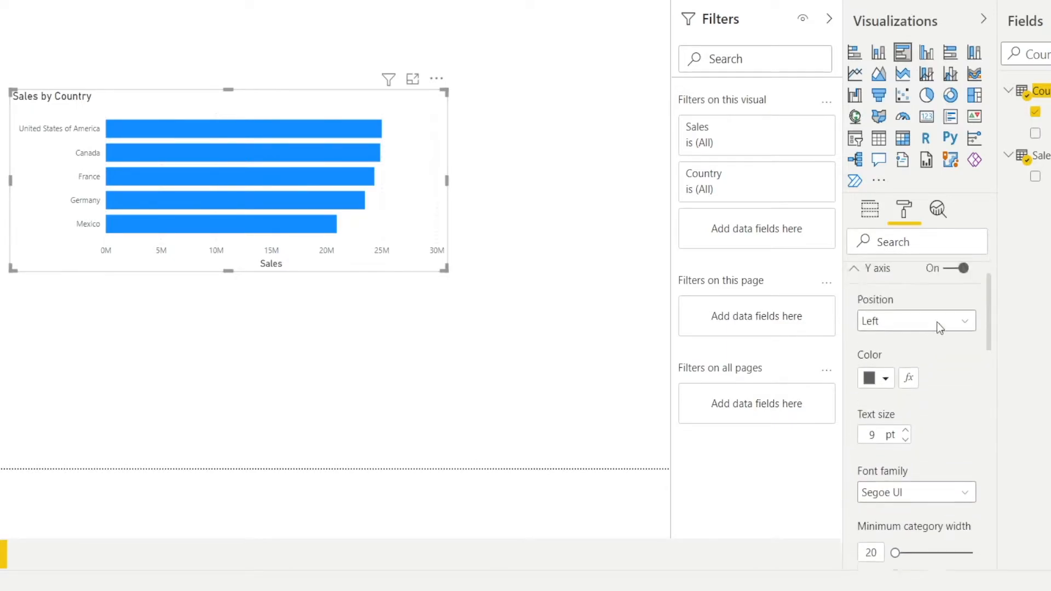
click(852, 318)
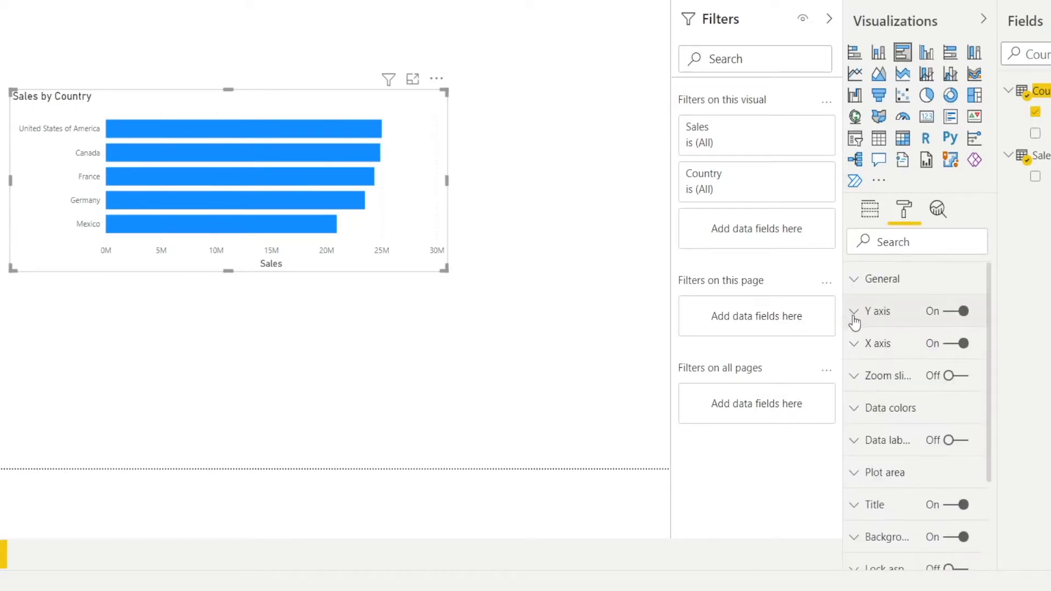
- Turn off the X axis title of the Sales by Country chart
click(852, 350)
scroll(904, 373, down, 8)
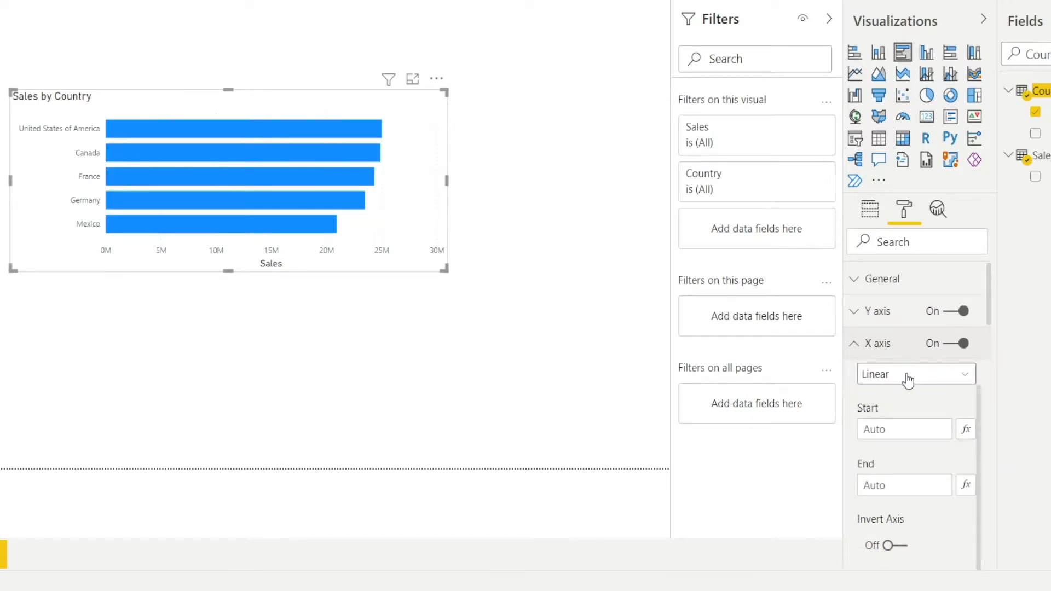
scroll(908, 374, down, 3)
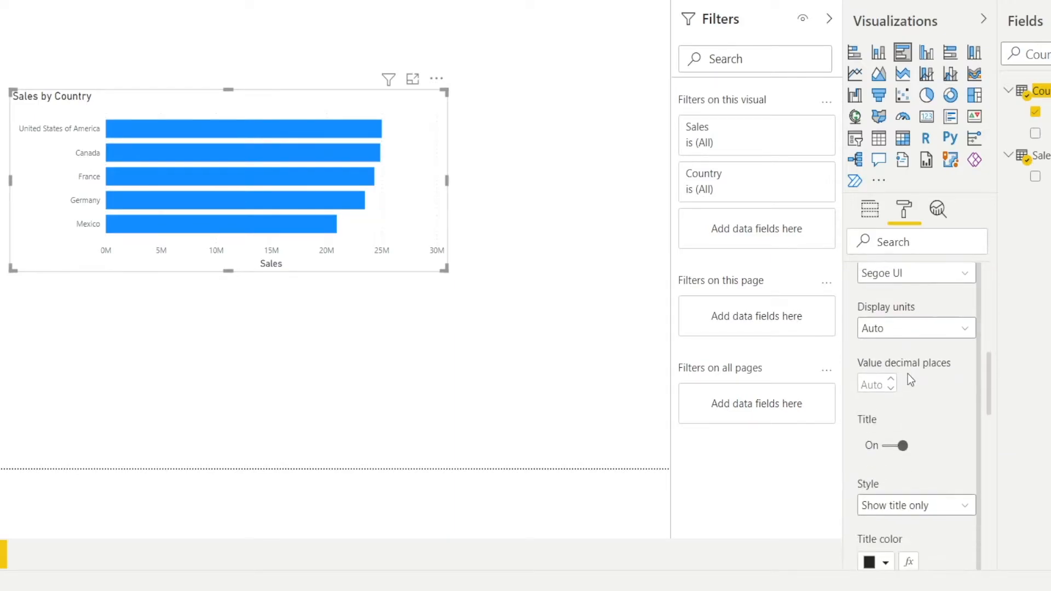
click(883, 446)
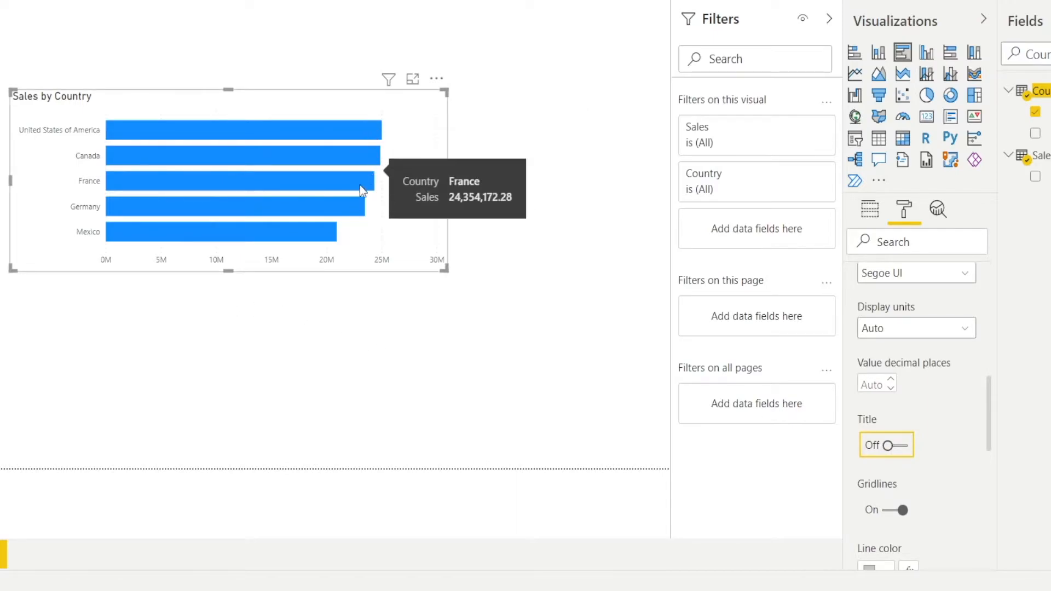
mouse_move(369, 139)
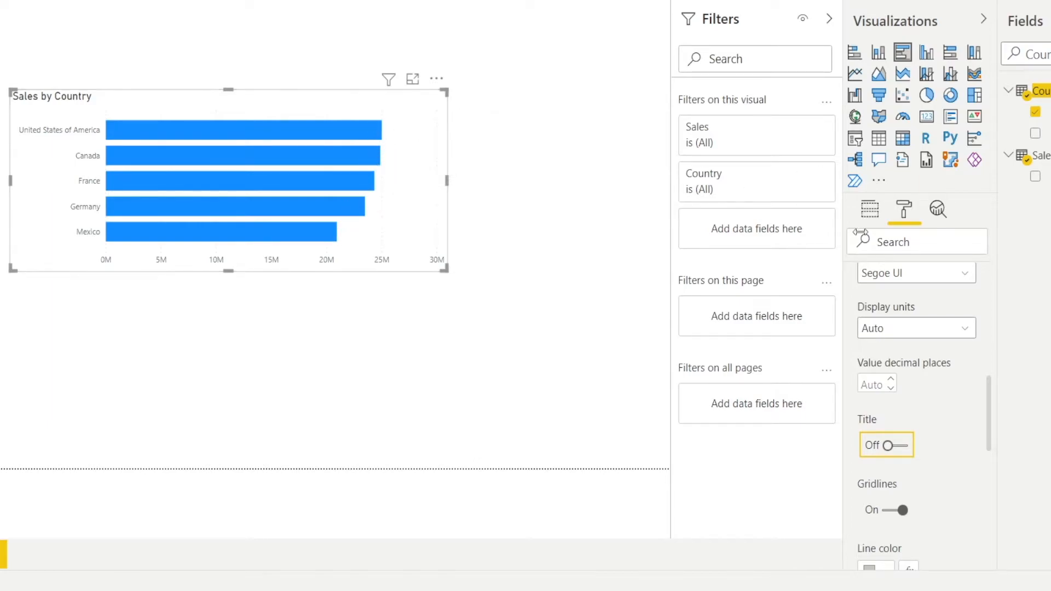
scroll(911, 342, up, 8)
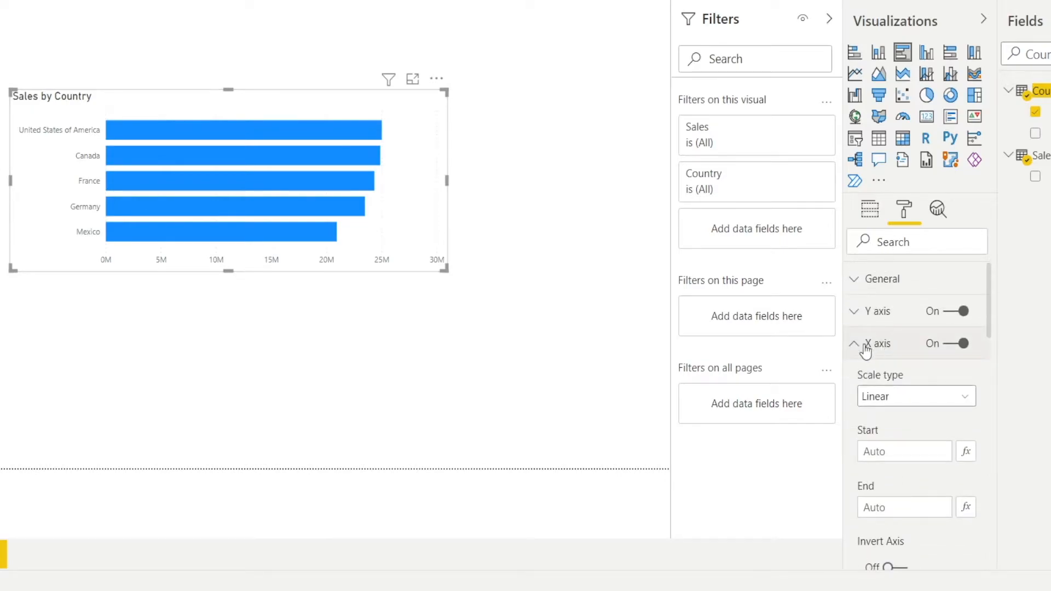
click(855, 346)
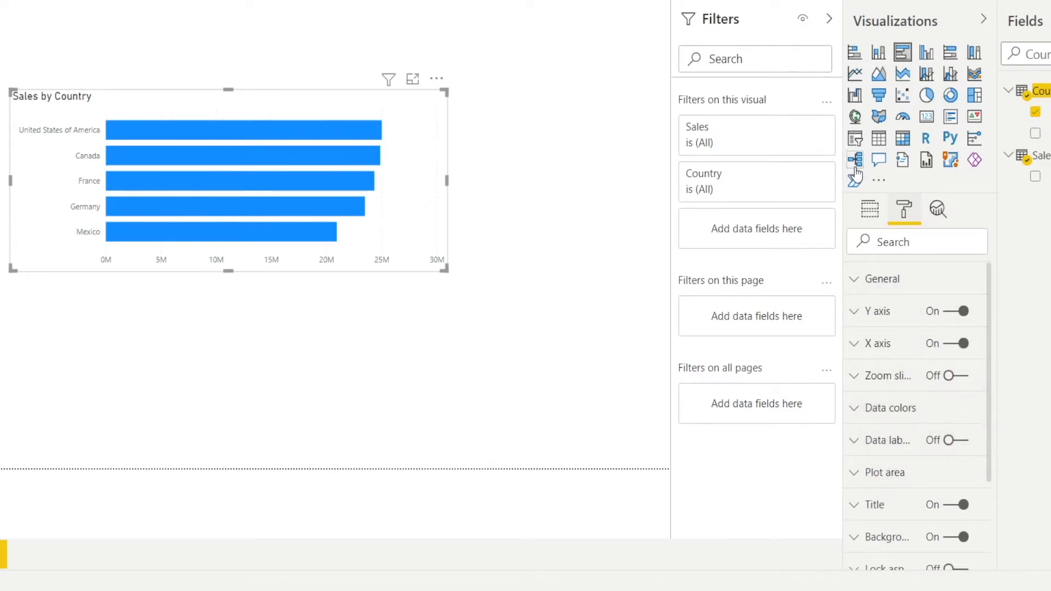
- Collapse the Filters pane, turn on the bar chart's data labels and switch off its X axis
click(829, 18)
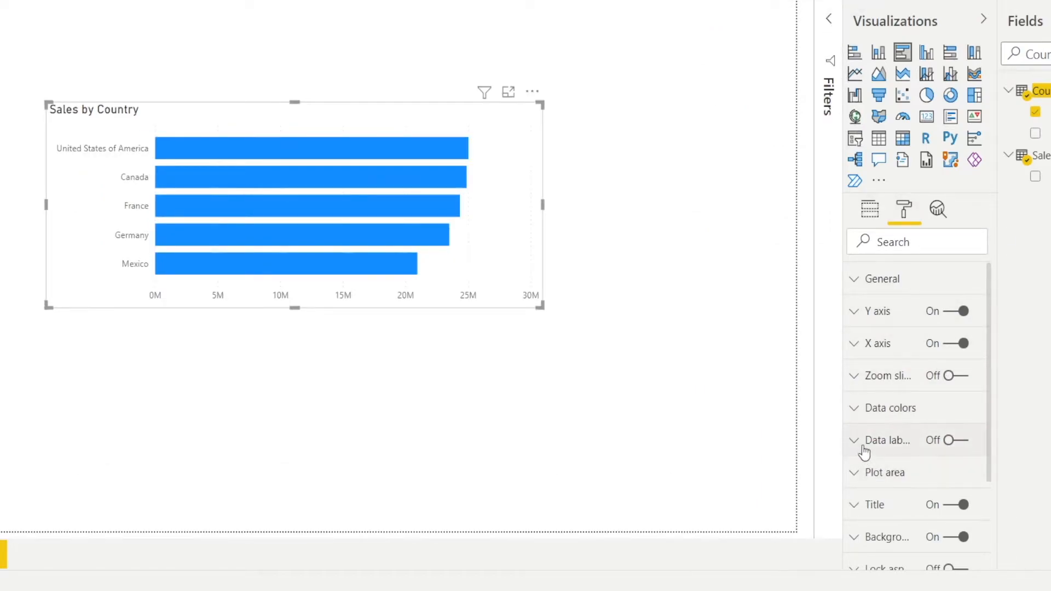
click(965, 448)
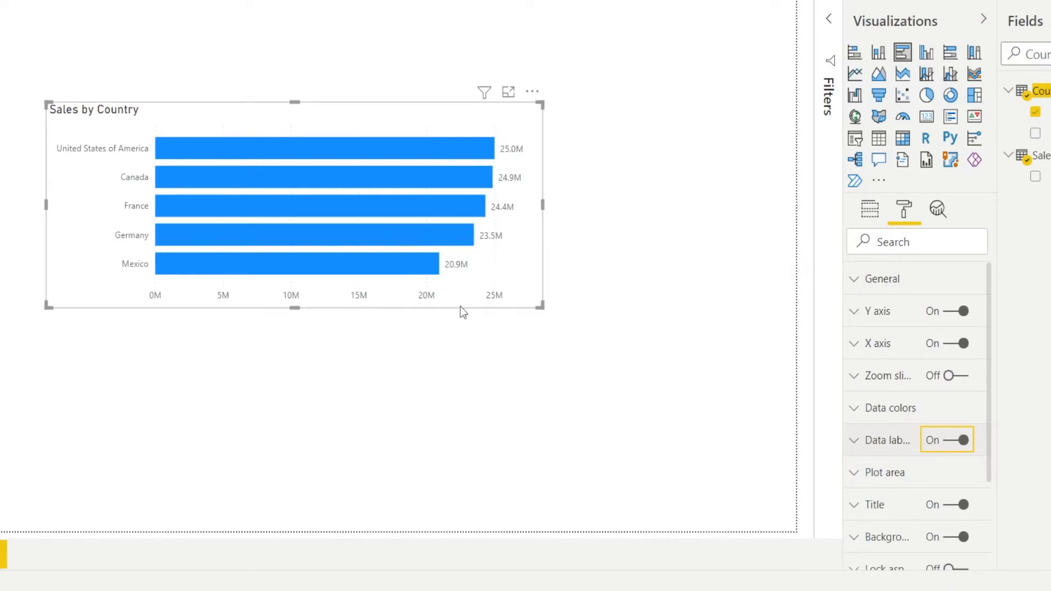
click(942, 352)
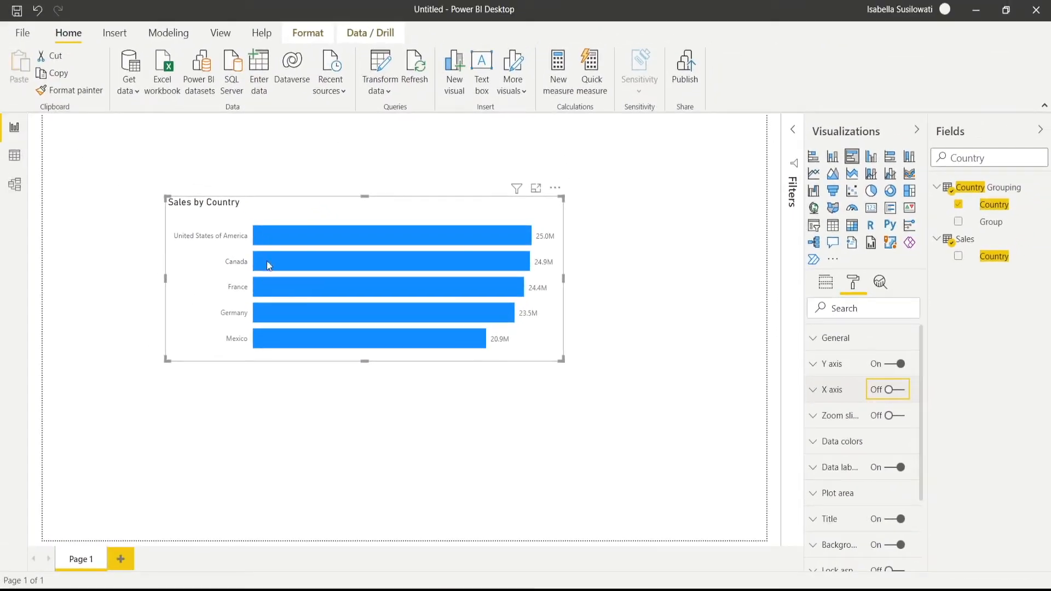
- Move the Sales by Country chart up and to the left, and place a duplicate of it directly underneath
drag(542, 359, 479, 339)
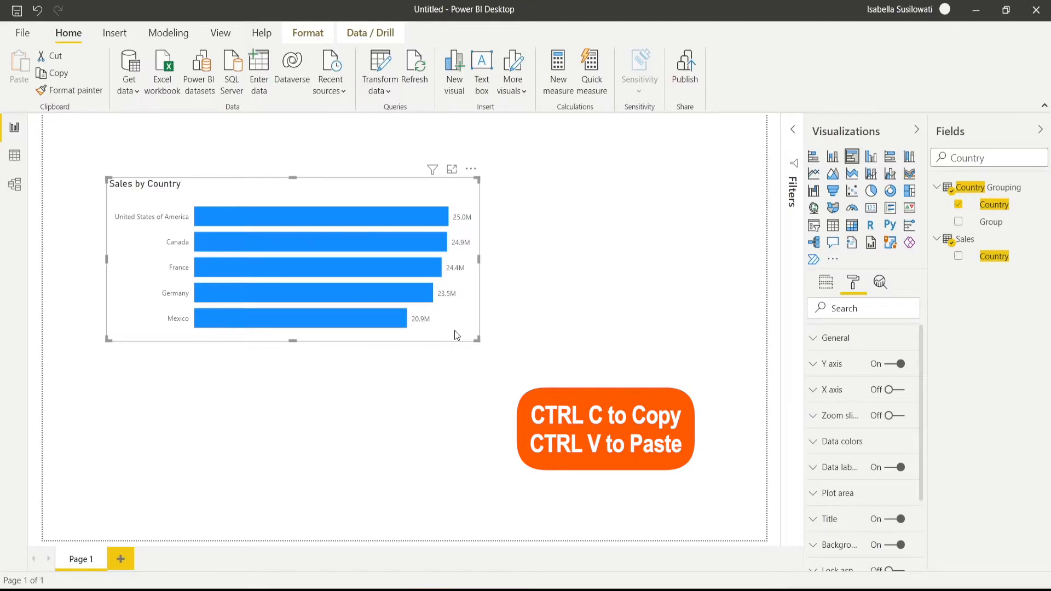
key(ctrl+c)
key(ctrl+v)
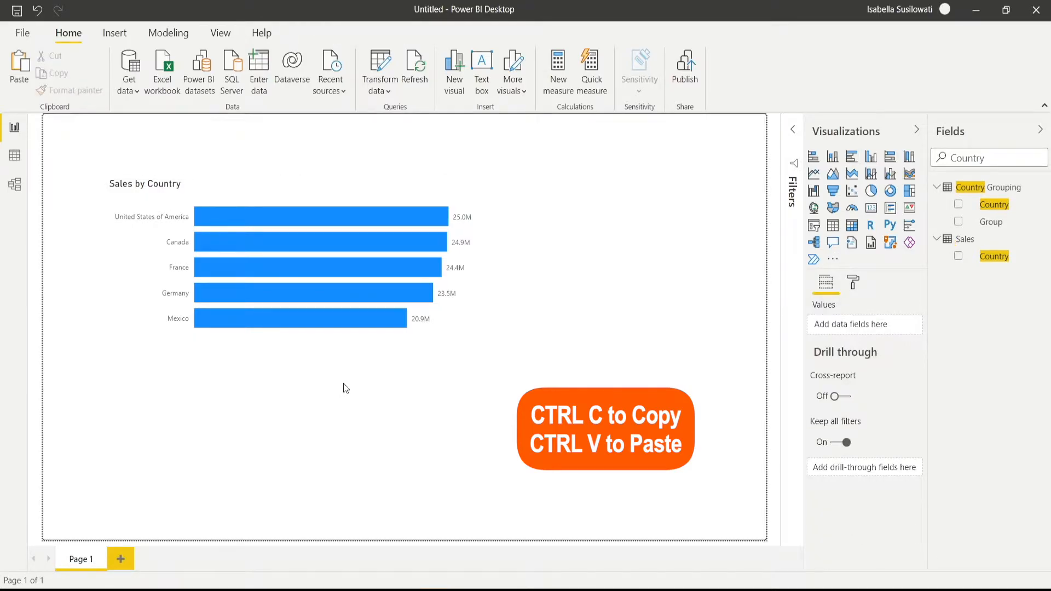
drag(391, 348, 391, 499)
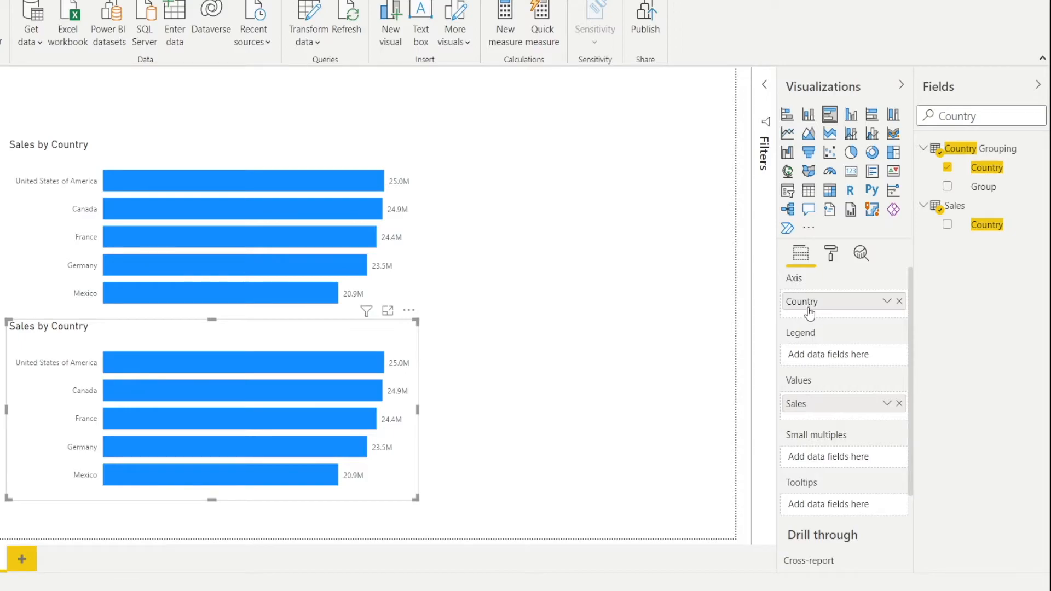
- Replace Country with the Segment field from Sales on the axis of the duplicated chart
drag(992, 118, 920, 136)
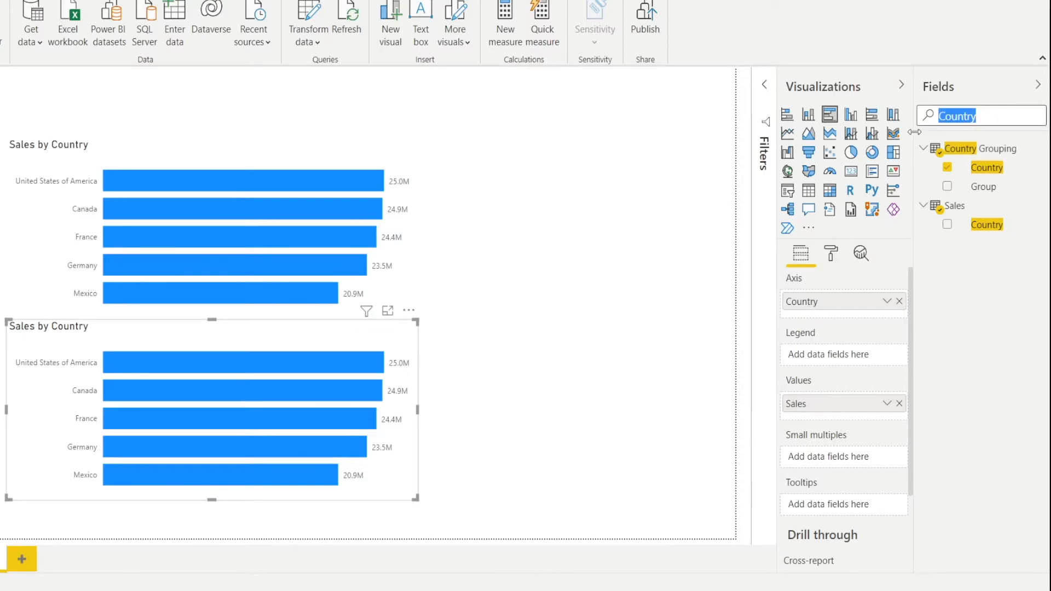
text(Segment)
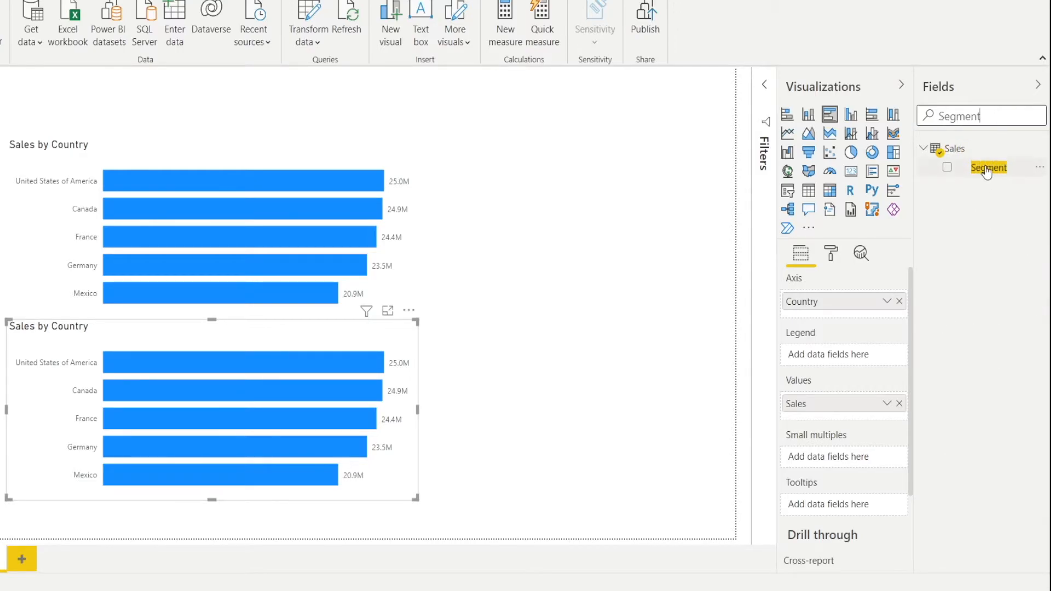
drag(985, 173, 855, 310)
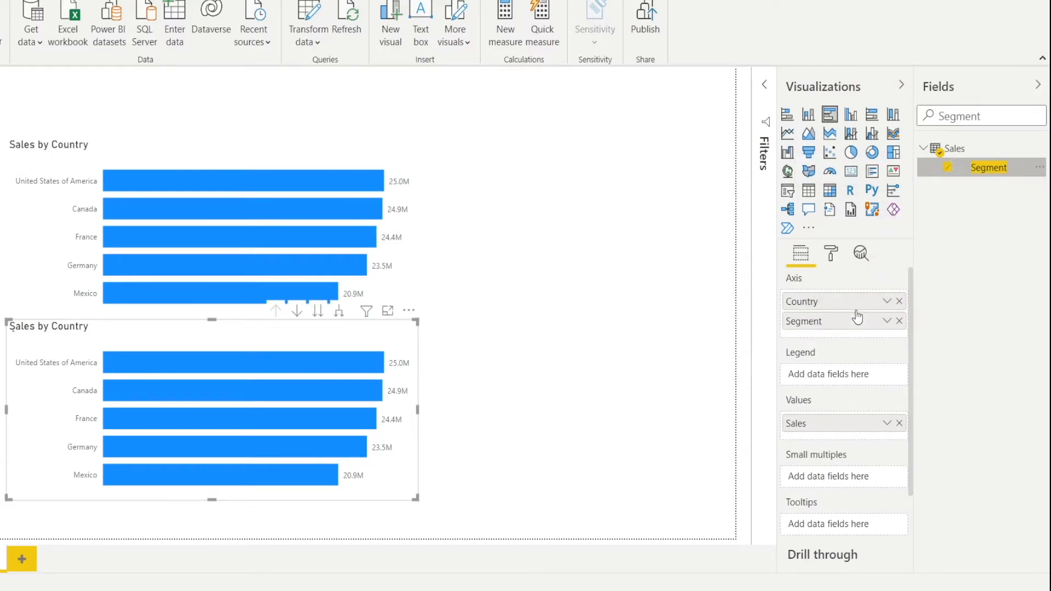
click(898, 302)
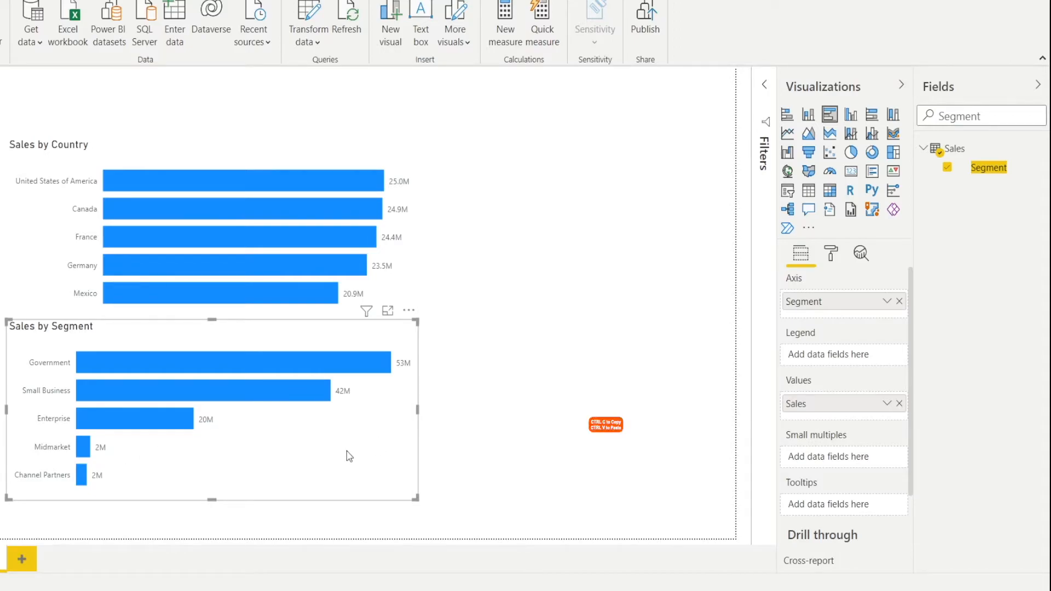
- Paste a copy of the Sales by Segment chart, move it beside the Sales by Country chart and narrow it
click(518, 392)
key(ctrl+v)
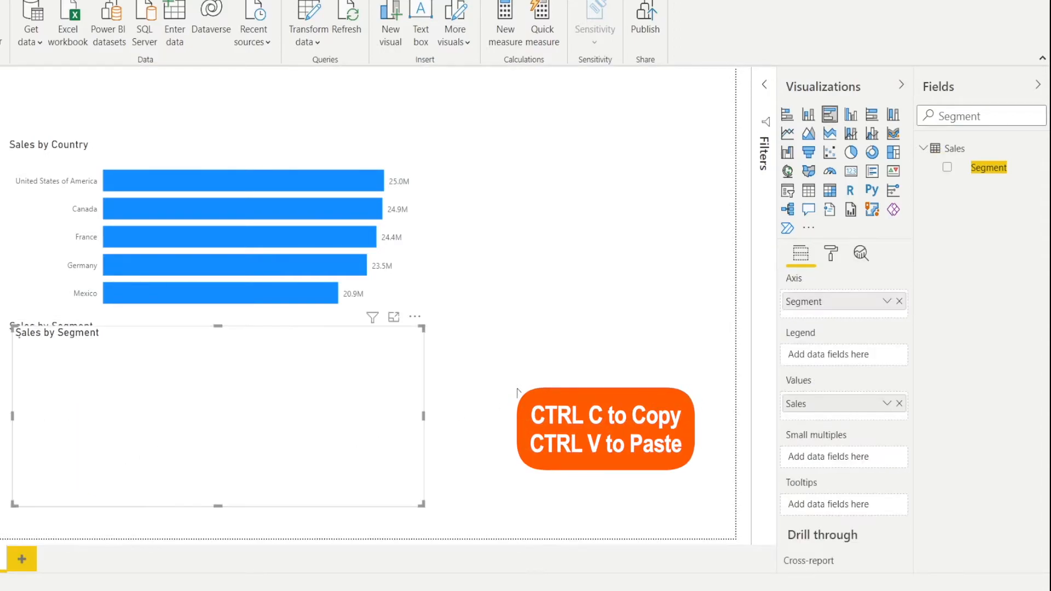
drag(334, 461, 580, 348)
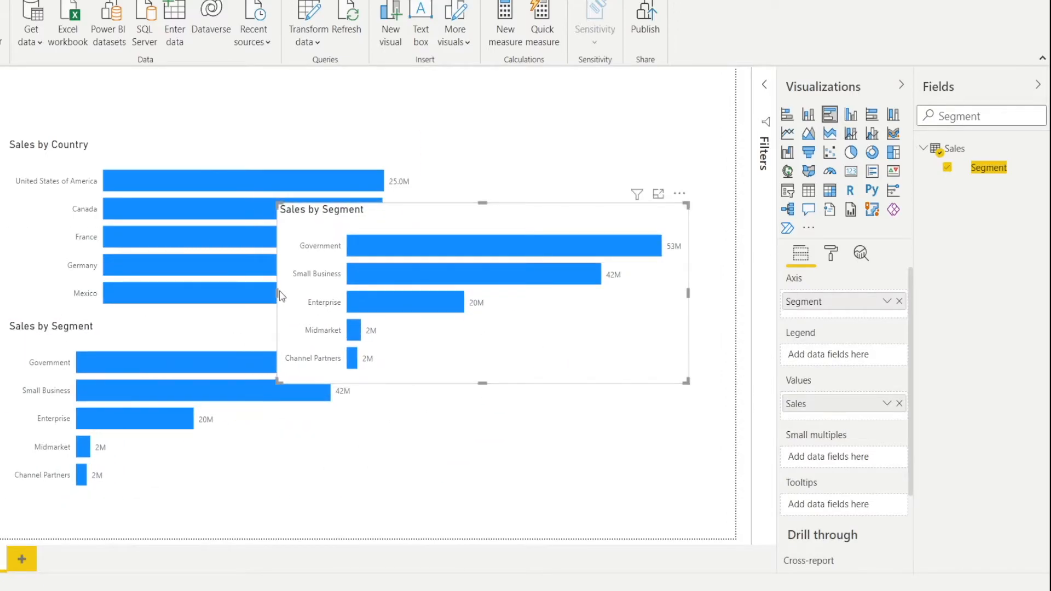
drag(276, 291, 441, 307)
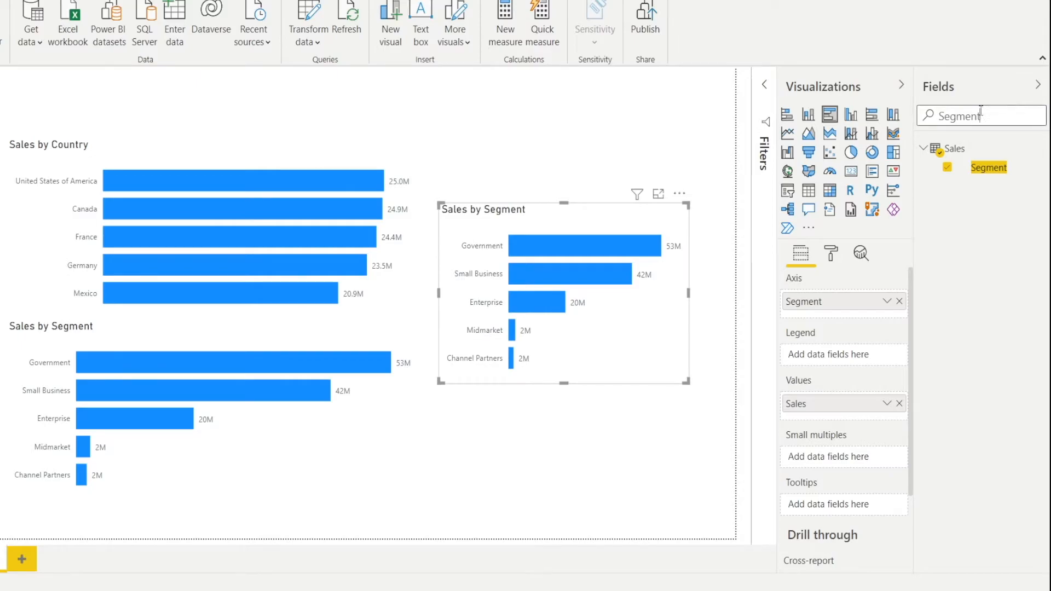
- Replace Segment with the Product field from Sales on the axis of the pasted chart
drag(997, 110, 910, 121)
text(oduct)
drag(985, 168, 862, 311)
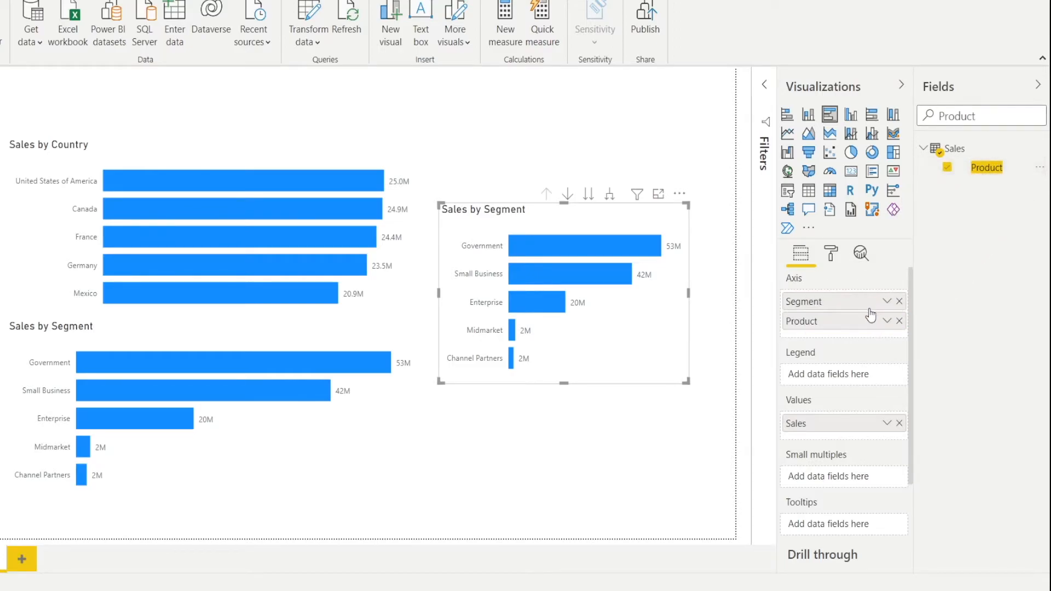
click(899, 302)
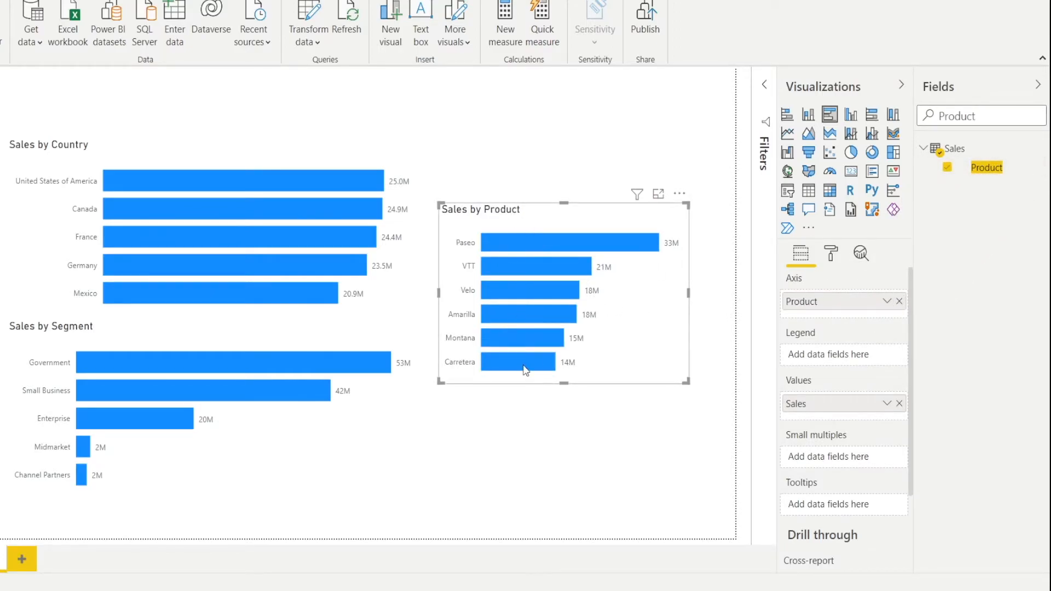
- Shift the Sales by Country and Sales by Segment charts toward the page's left edge and narrow both to the same width
drag(129, 146, 85, 139)
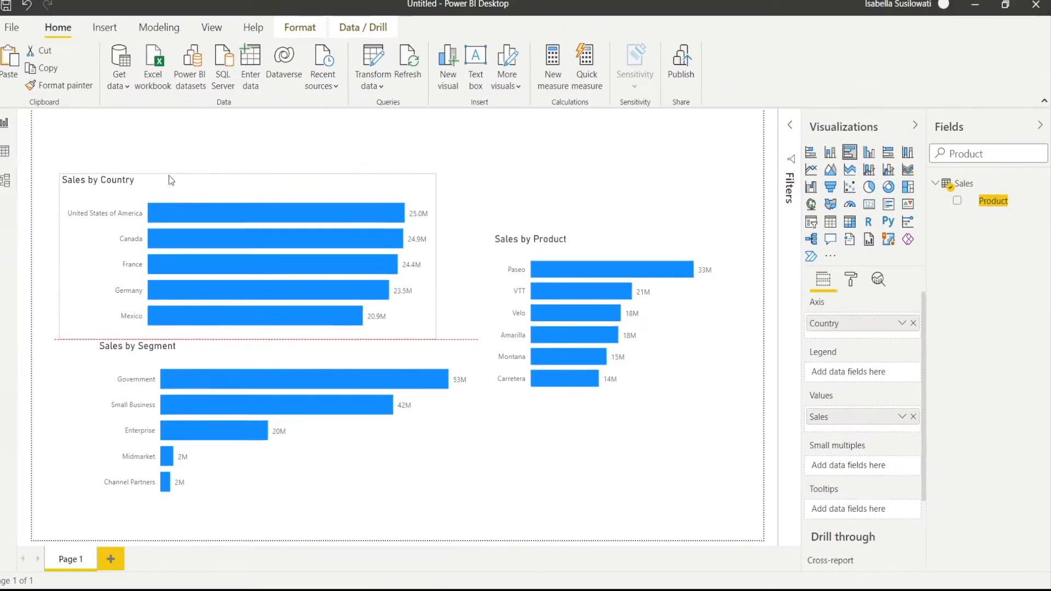
drag(169, 175, 162, 175)
drag(427, 260, 271, 258)
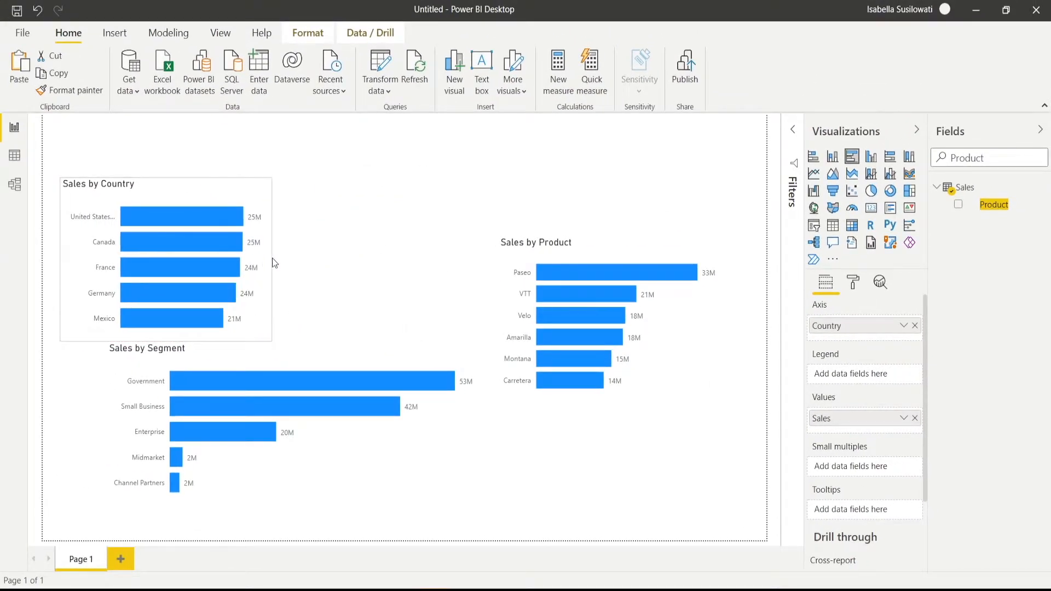
drag(317, 359, 274, 359)
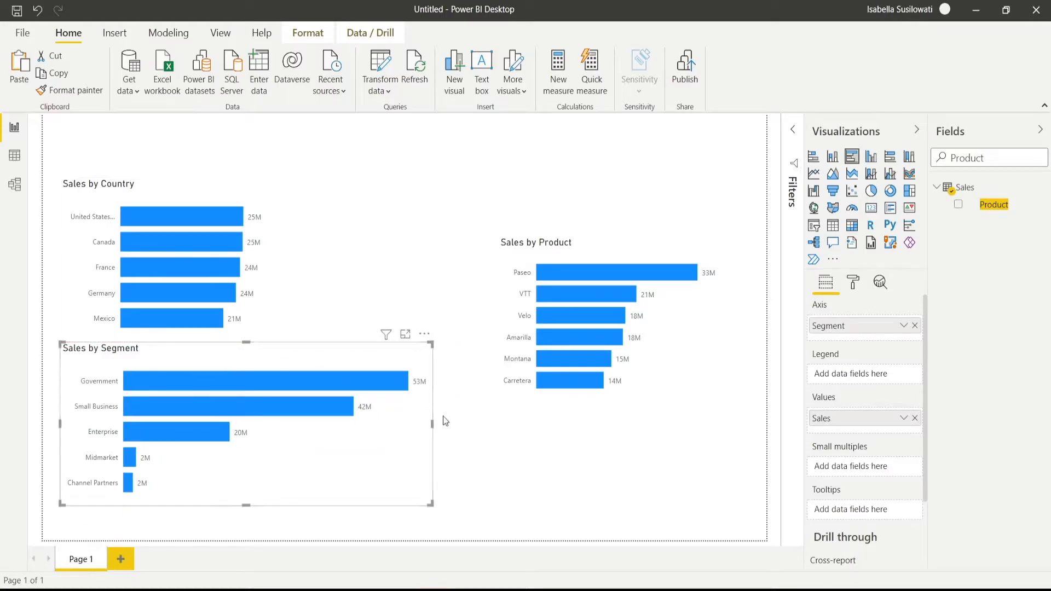
drag(432, 421, 275, 405)
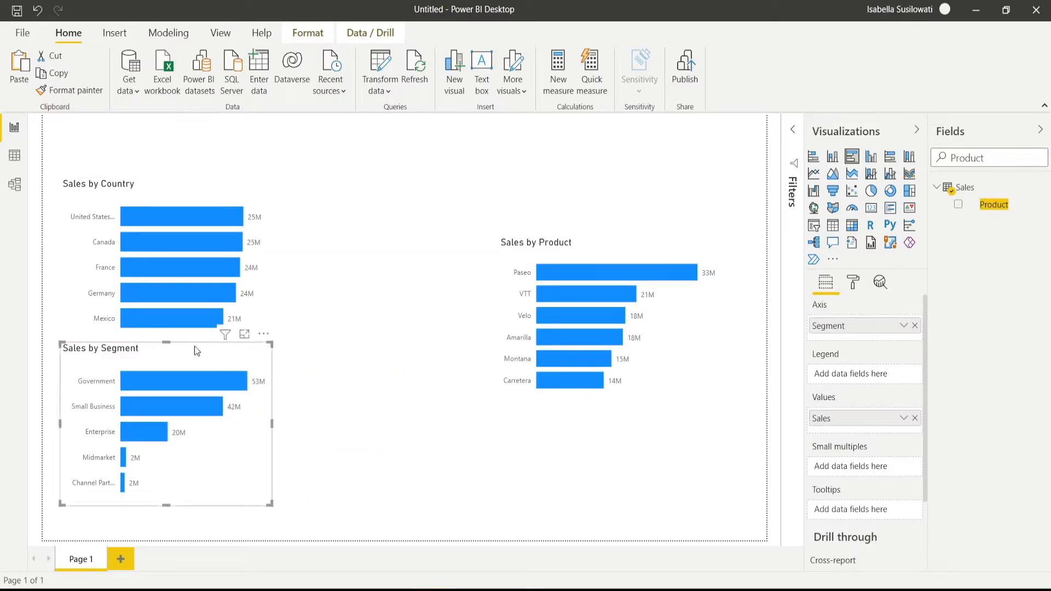
- Place the Sales by Product chart next to Sales by Country with tops aligned, and make it taller
drag(570, 258, 369, 202)
drag(411, 340, 416, 461)
- Reduce the heights of the Sales by Country and Sales by Segment charts and close the gap between them
click(218, 331)
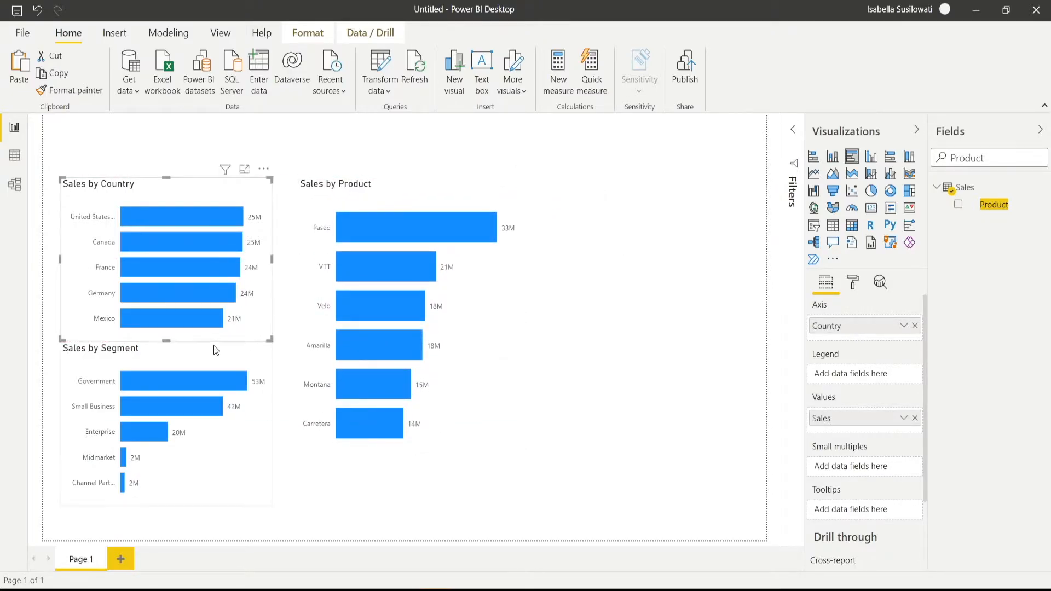
drag(167, 342, 179, 315)
drag(176, 477, 177, 441)
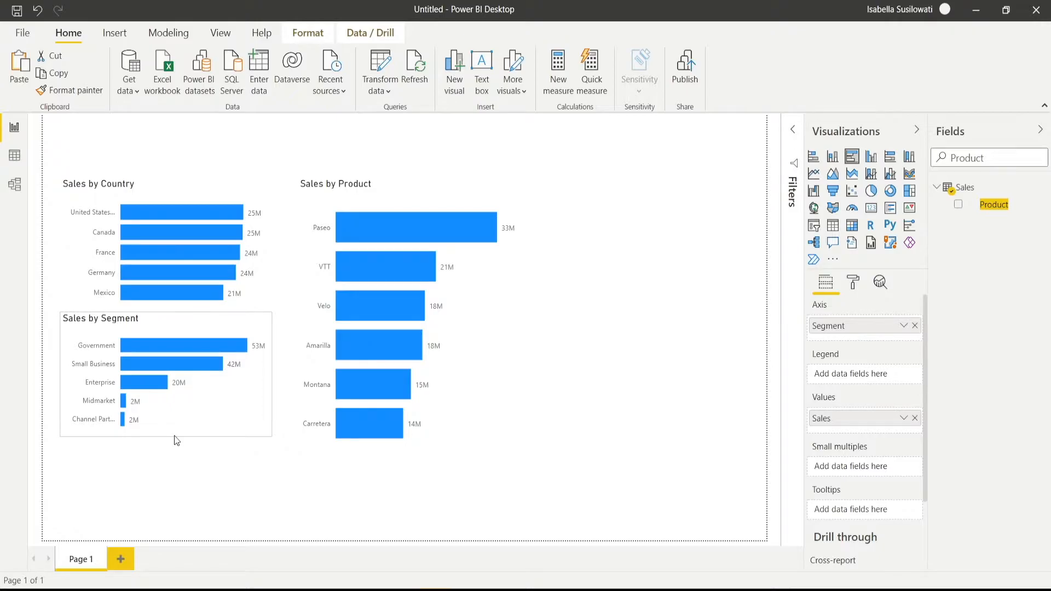
- Narrow the Sales by Product chart and shorten it to line up with the bottom of Sales by Segment
click(503, 336)
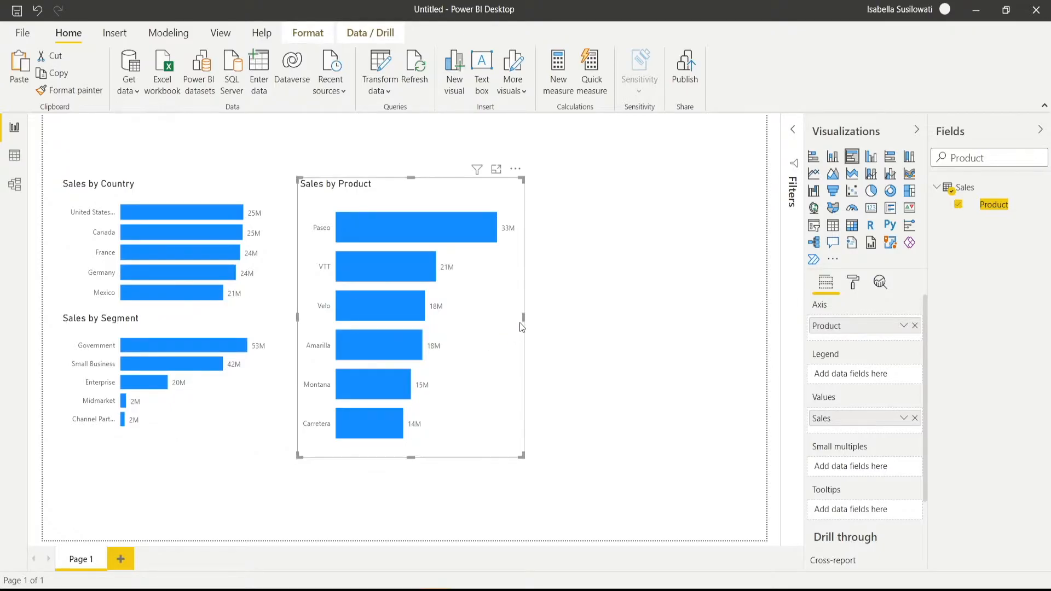
drag(527, 315, 497, 315)
drag(400, 458, 406, 437)
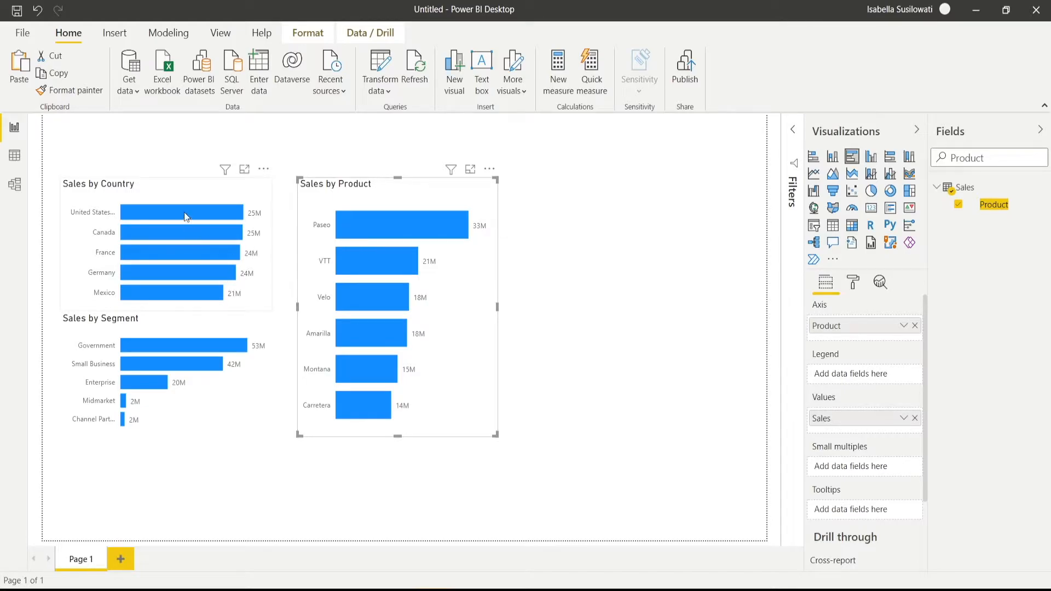
- Cross-highlight the other charts by the Government segment, and clear the selection again
click(193, 347)
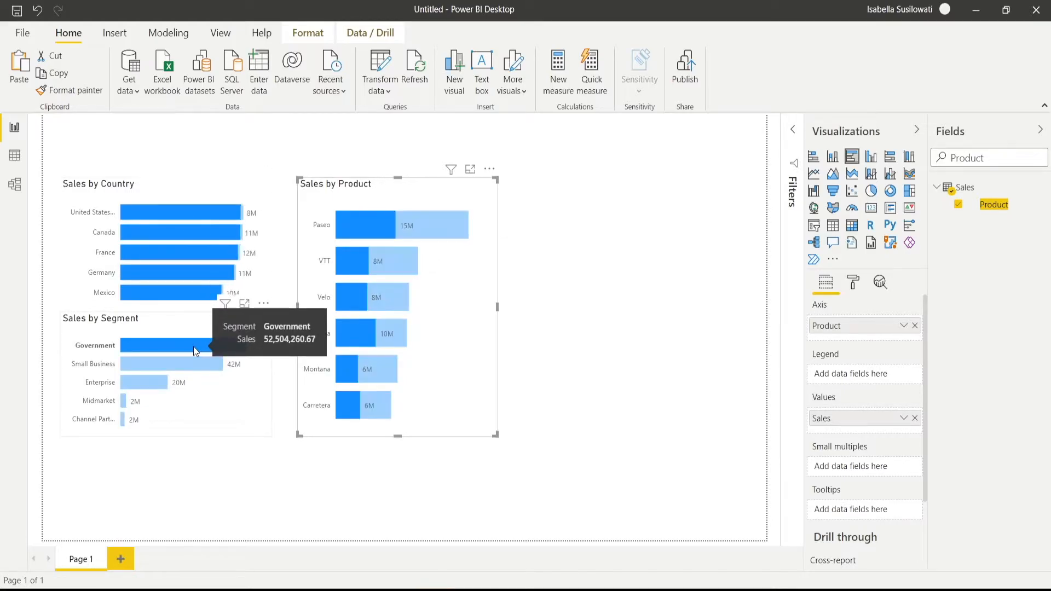
click(192, 346)
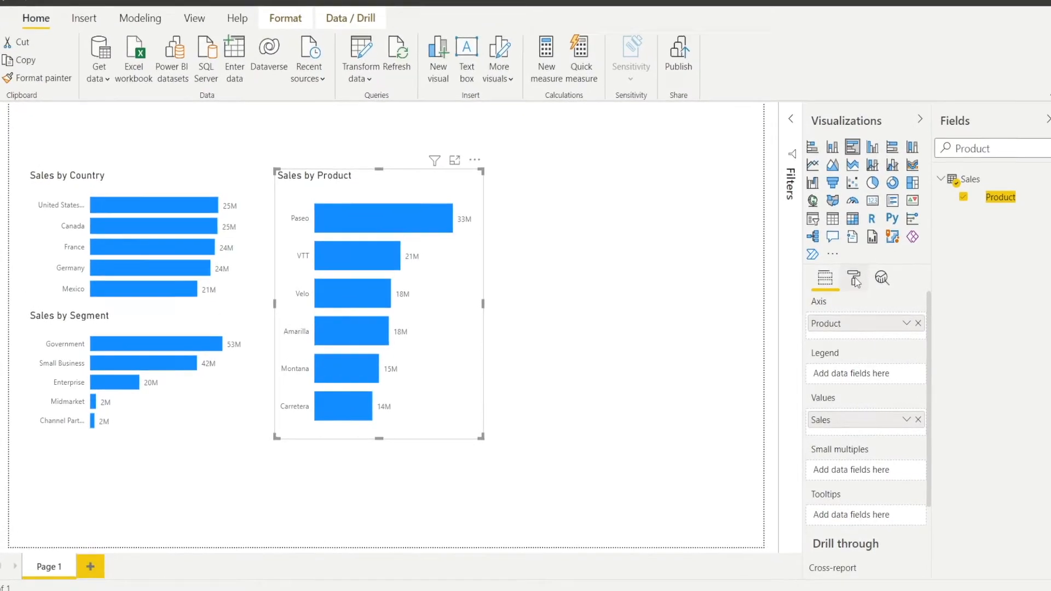
- Set the default data color of the Sales by Product chart to orange
click(854, 279)
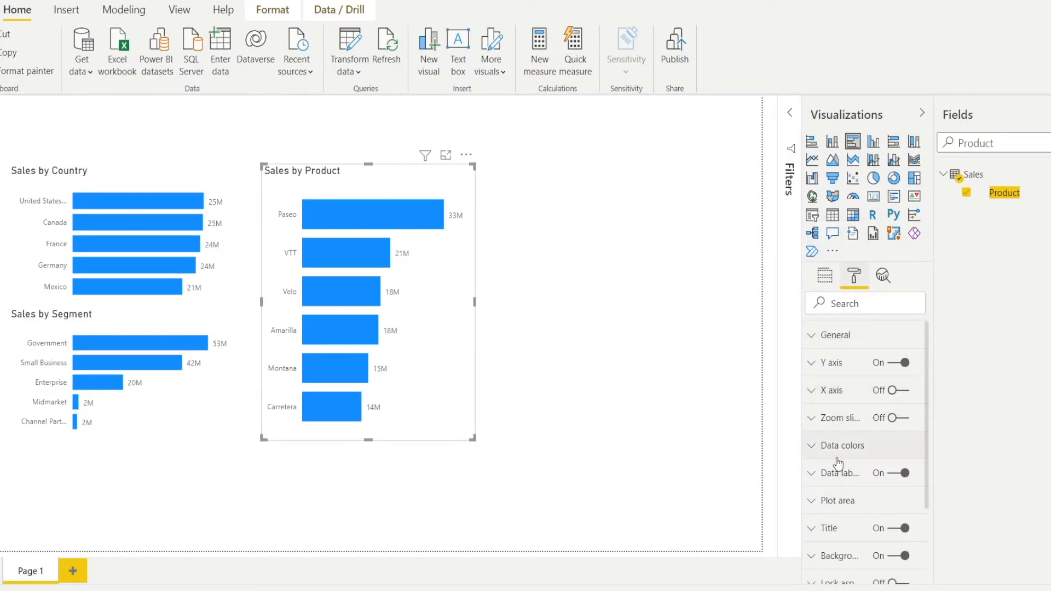
click(814, 448)
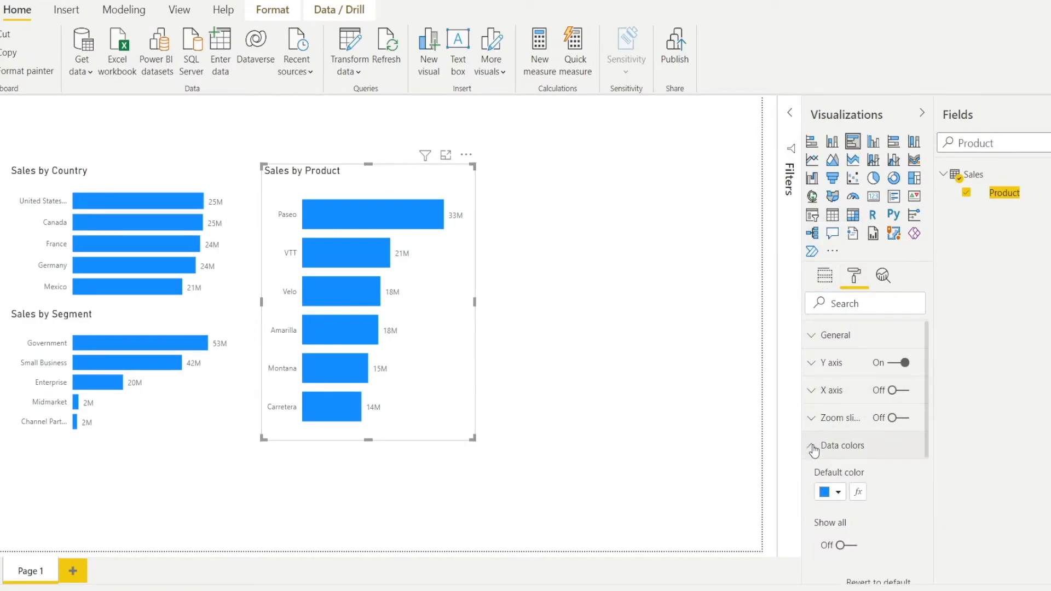
click(838, 496)
click(921, 421)
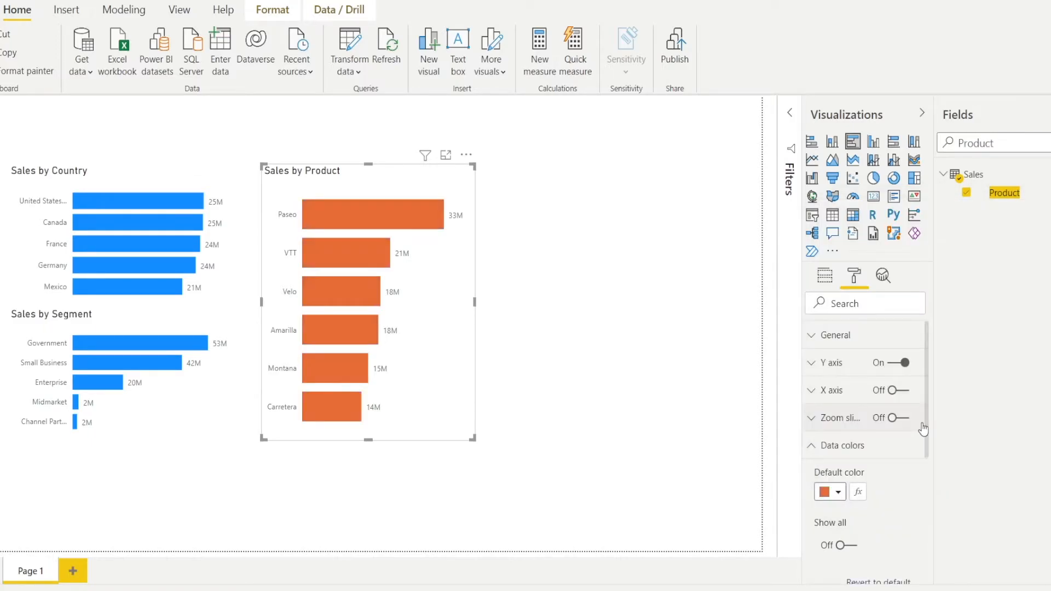
- Change the default data color of the Sales by Segment chart, trying dark purple before choosing the lighter theme purple
click(204, 425)
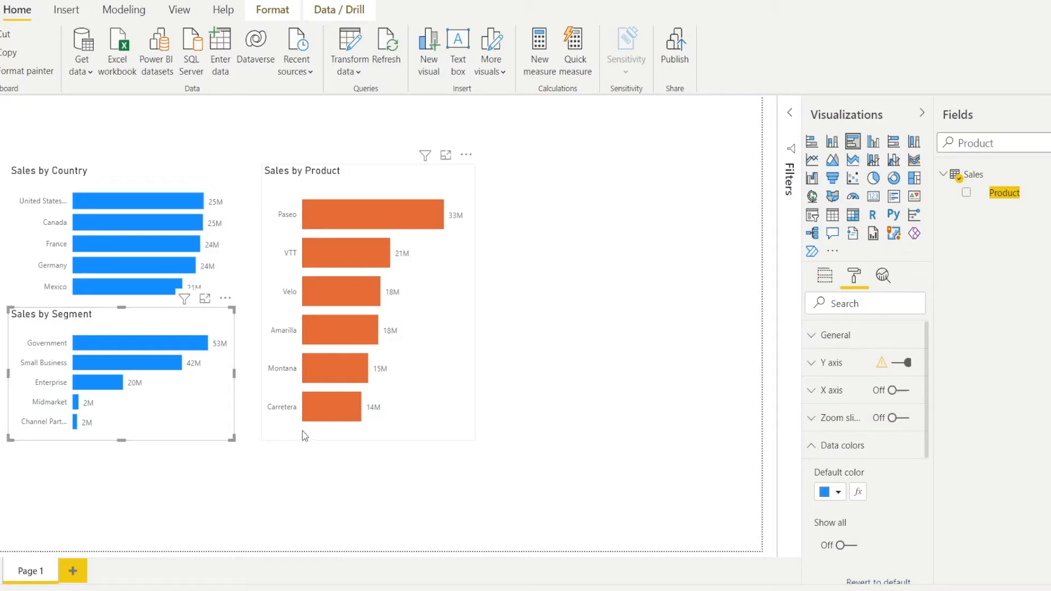
click(838, 493)
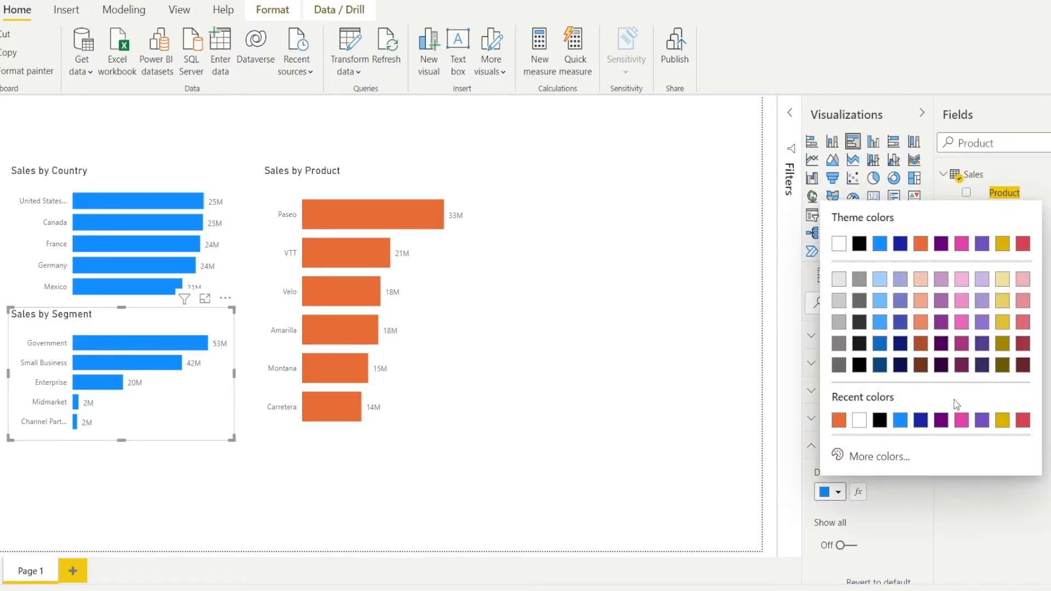
click(983, 365)
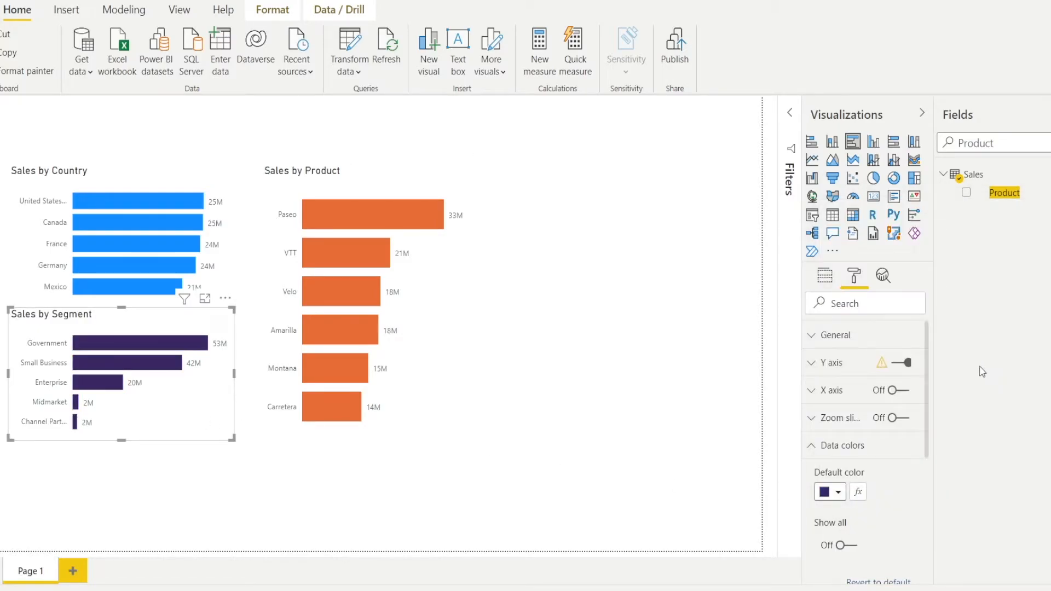
click(841, 498)
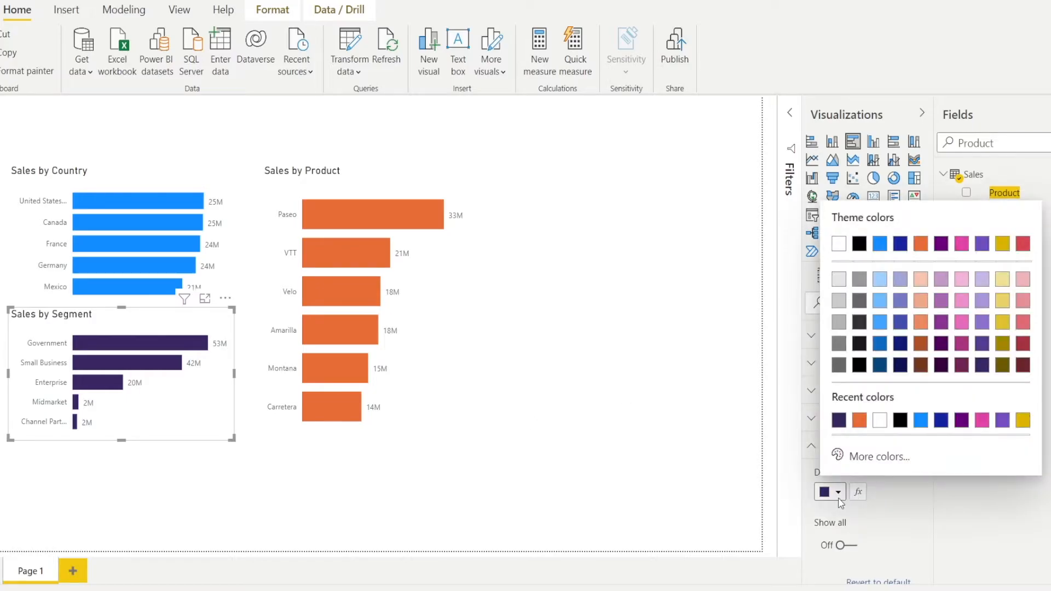
click(1003, 423)
- Add an empty line chart to the page and place it to the right of the Sales by Product chart
click(514, 370)
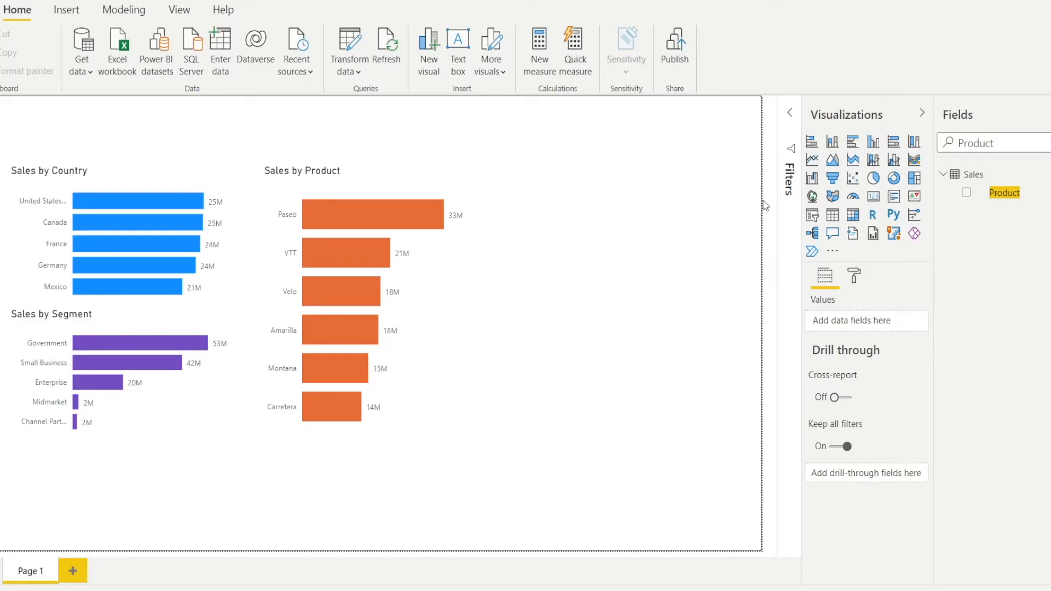
click(813, 160)
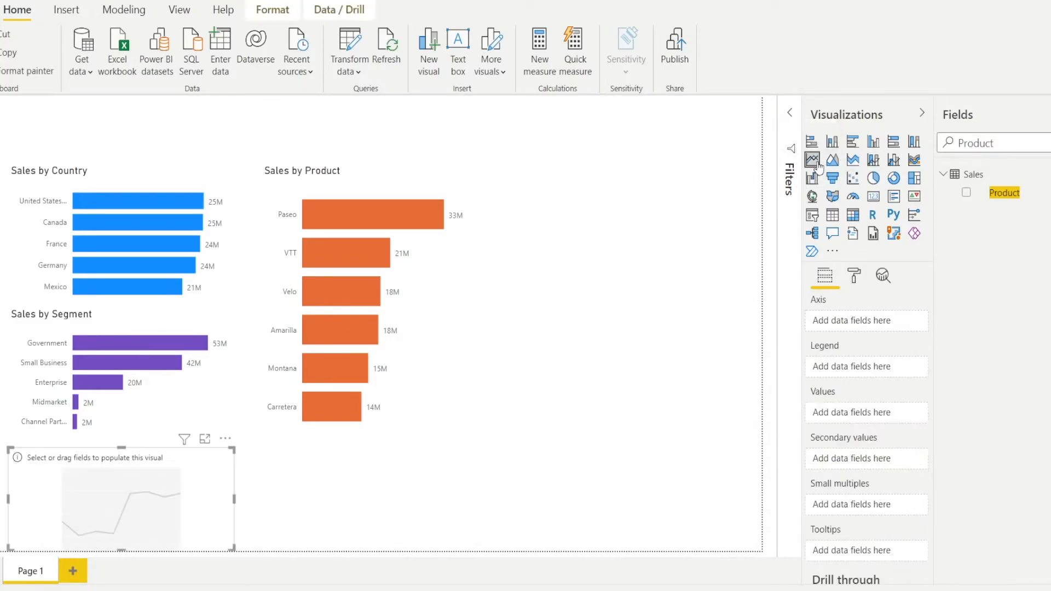
drag(201, 519, 676, 242)
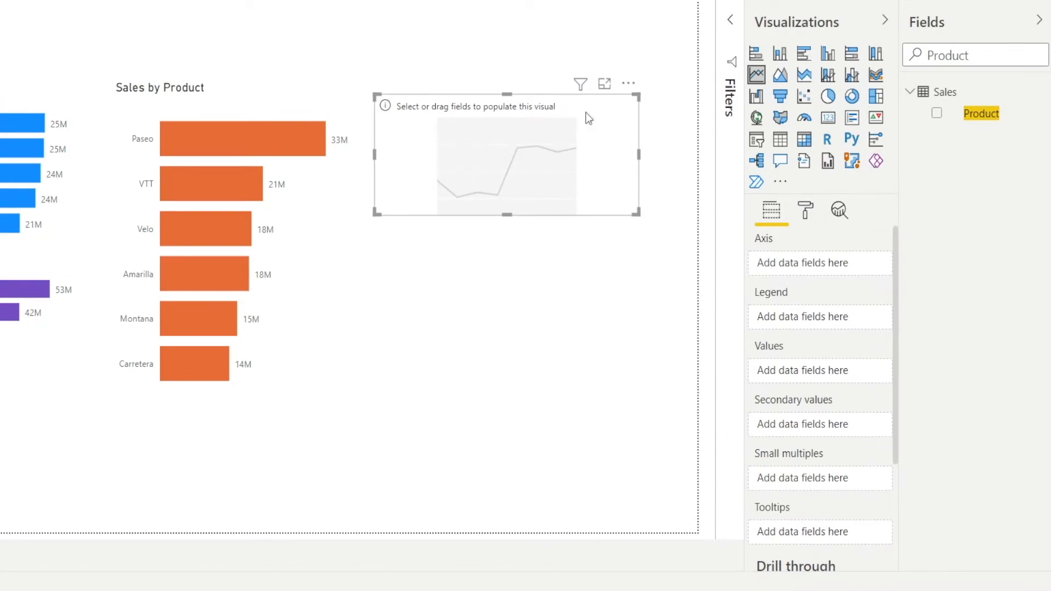
- Search the fields for month and put Month Number on the line chart's axis
click(945, 64)
double_click(967, 55)
text(month)
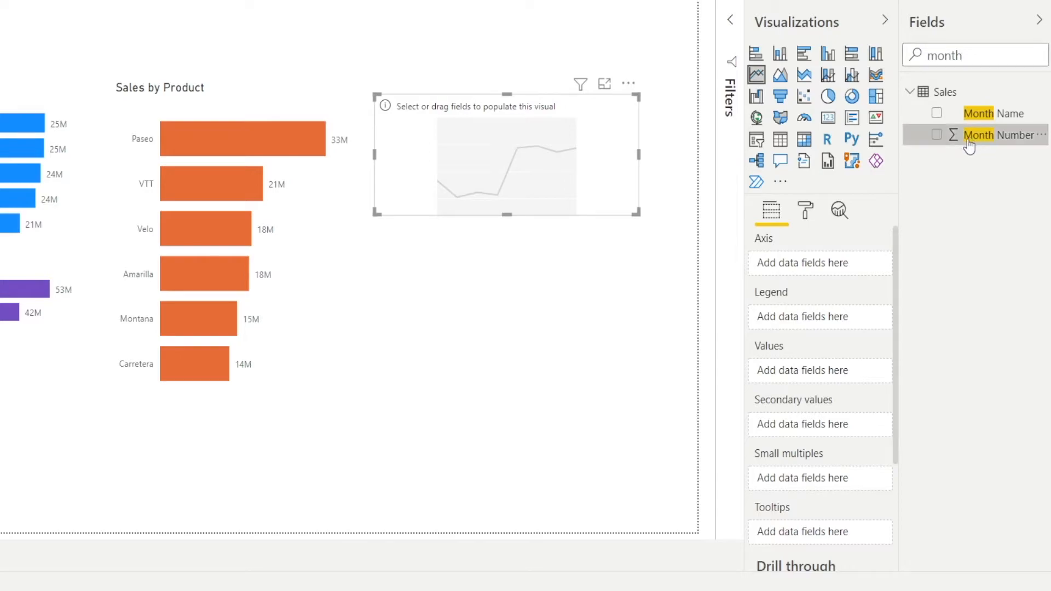
drag(967, 141, 813, 268)
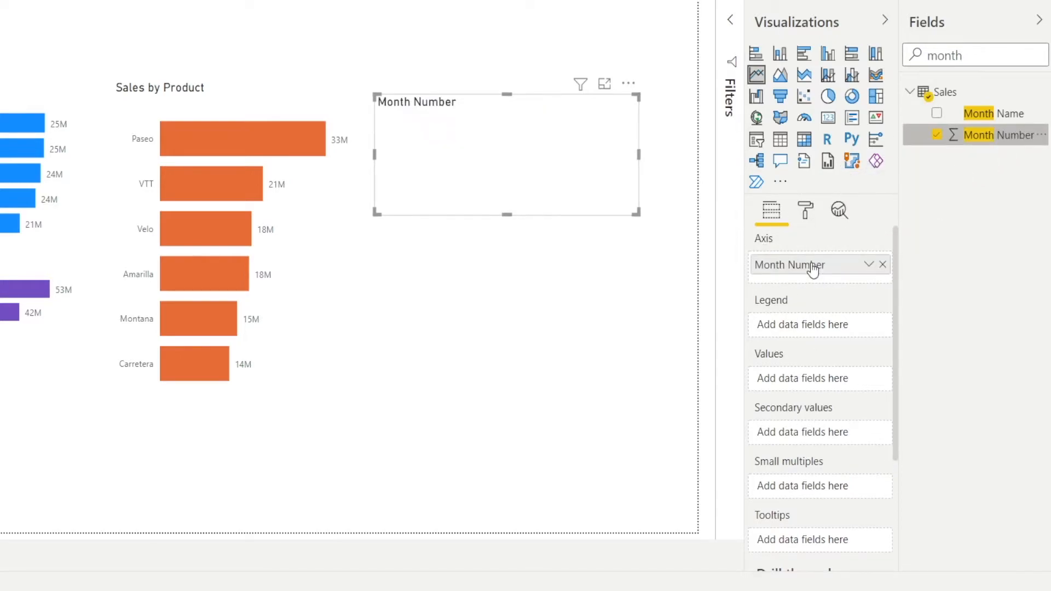
- Find the Sales field and add it as the line chart's values
drag(984, 56, 875, 67)
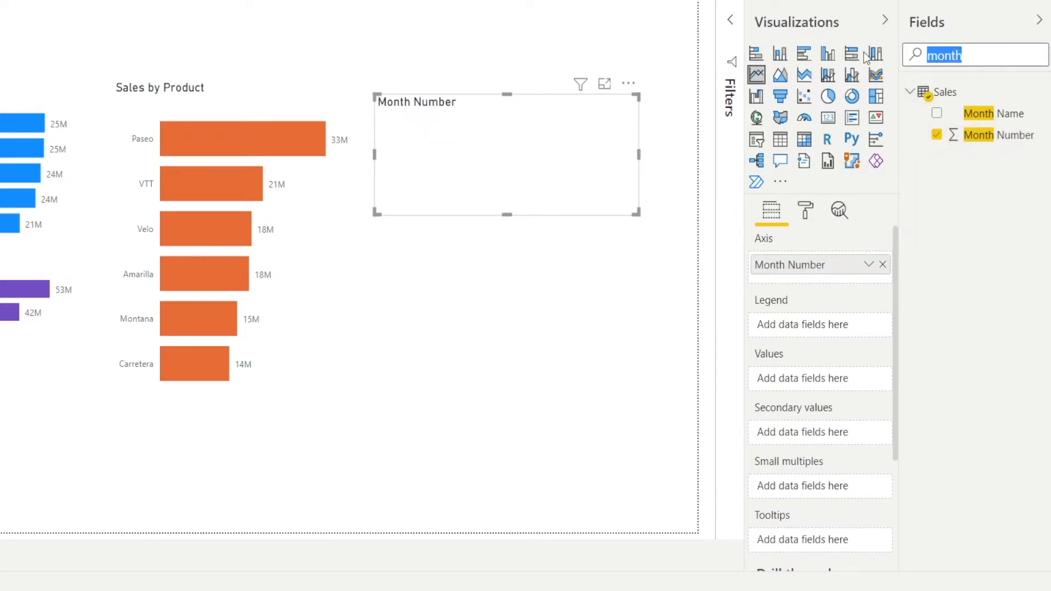
text(Sales)
drag(995, 107, 844, 382)
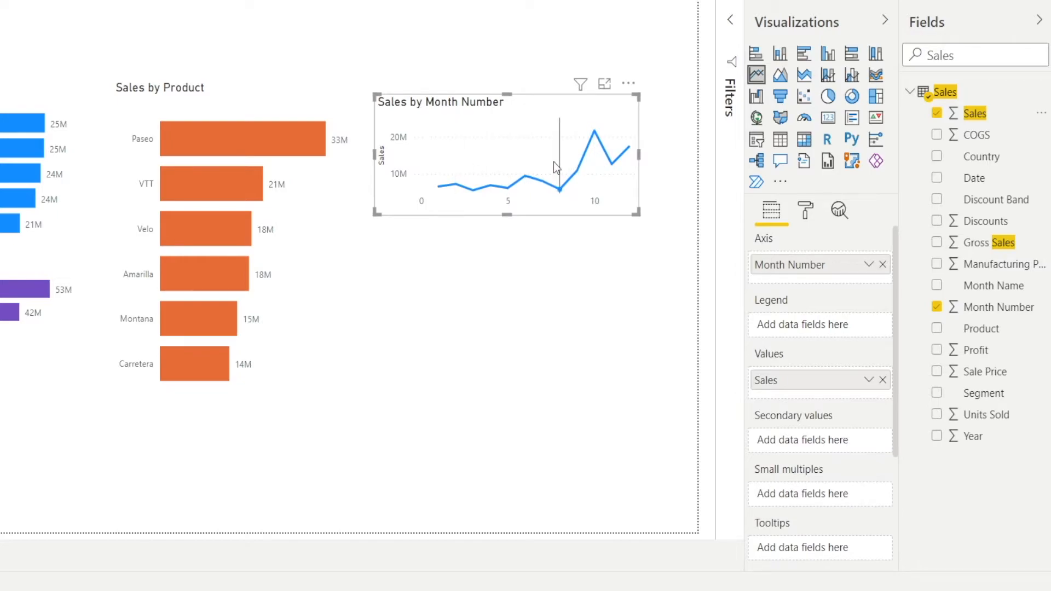
mouse_move(611, 158)
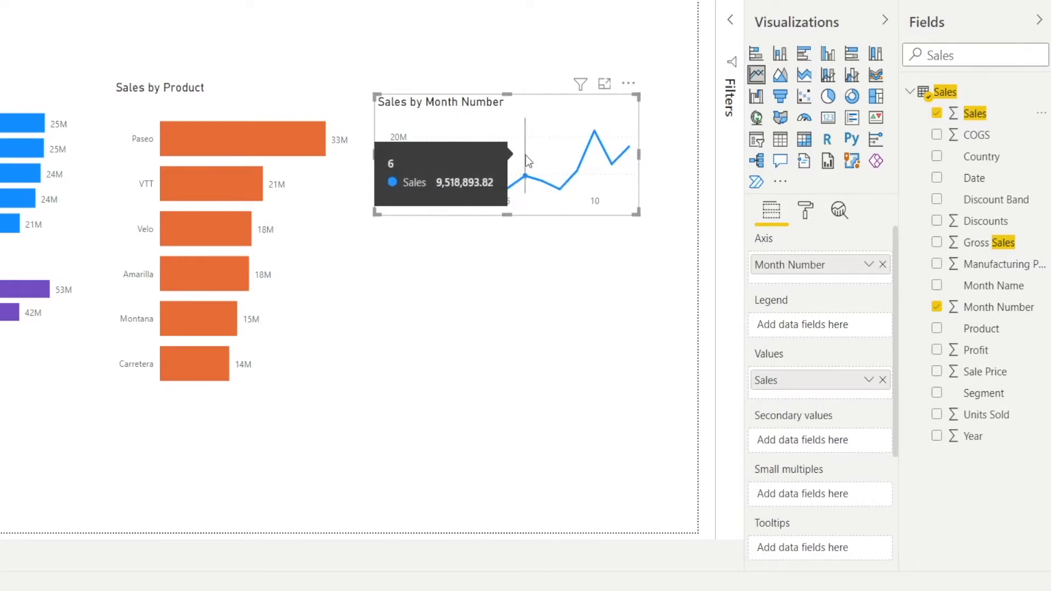
- Add the Year field as the line chart's legend and widen the chart toward the page's right edge
double_click(953, 55)
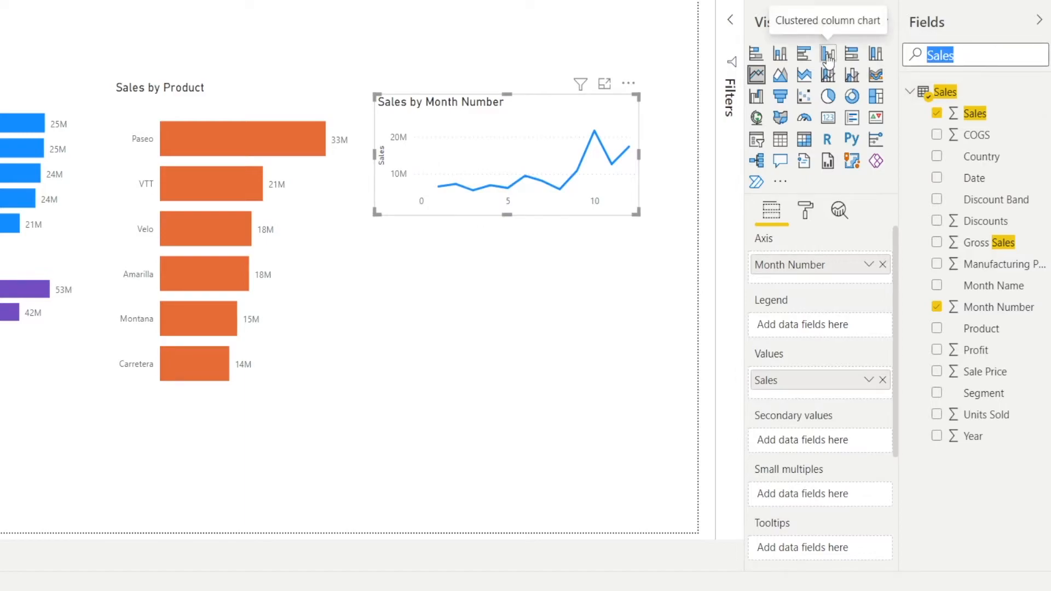
text(Year)
drag(931, 113, 818, 324)
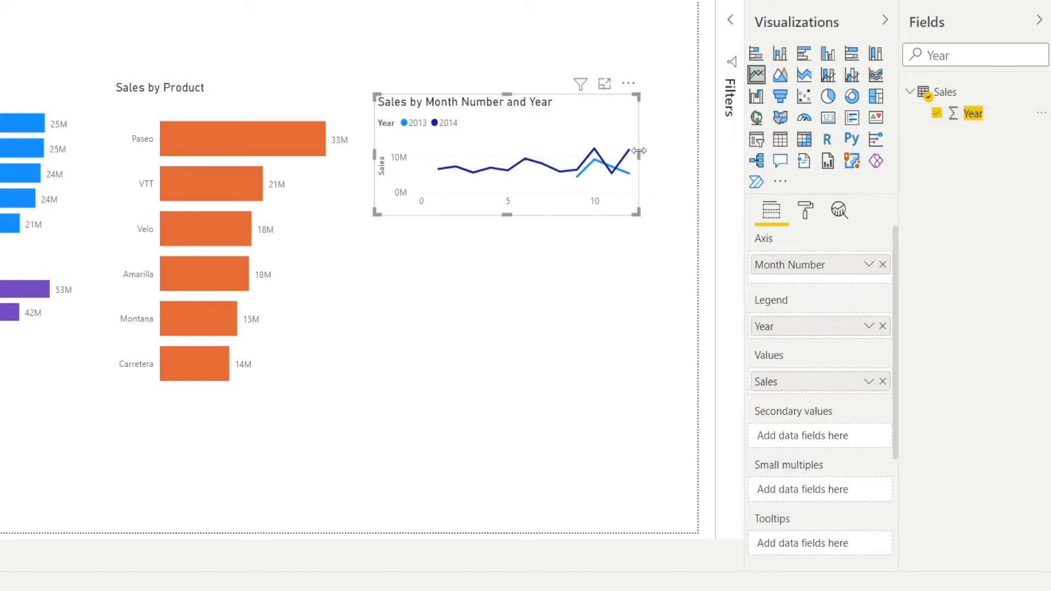
drag(642, 158, 674, 158)
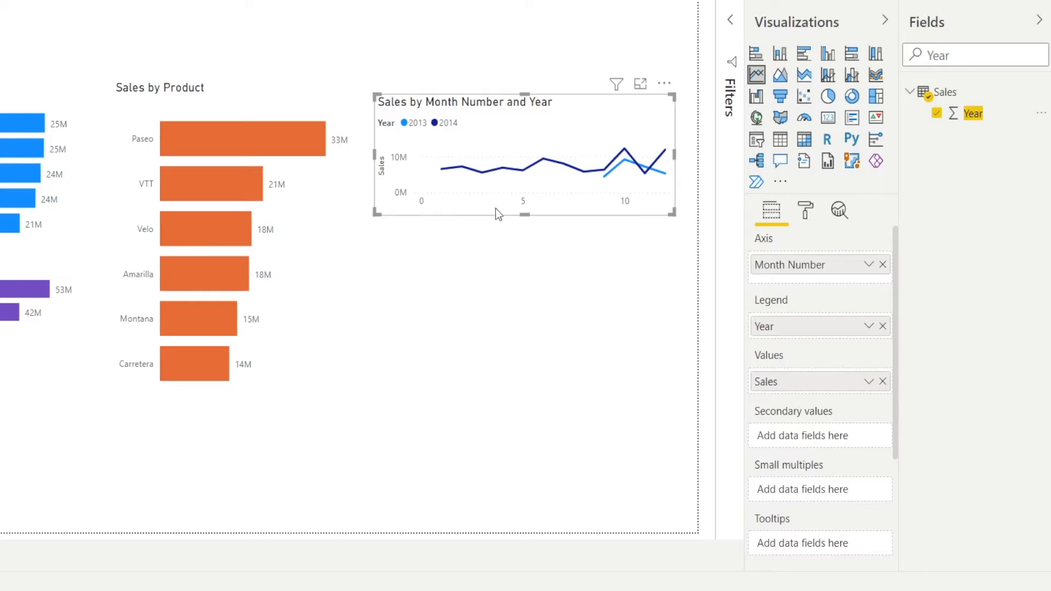
- Set the X axis type of the line chart to Categorical
click(803, 214)
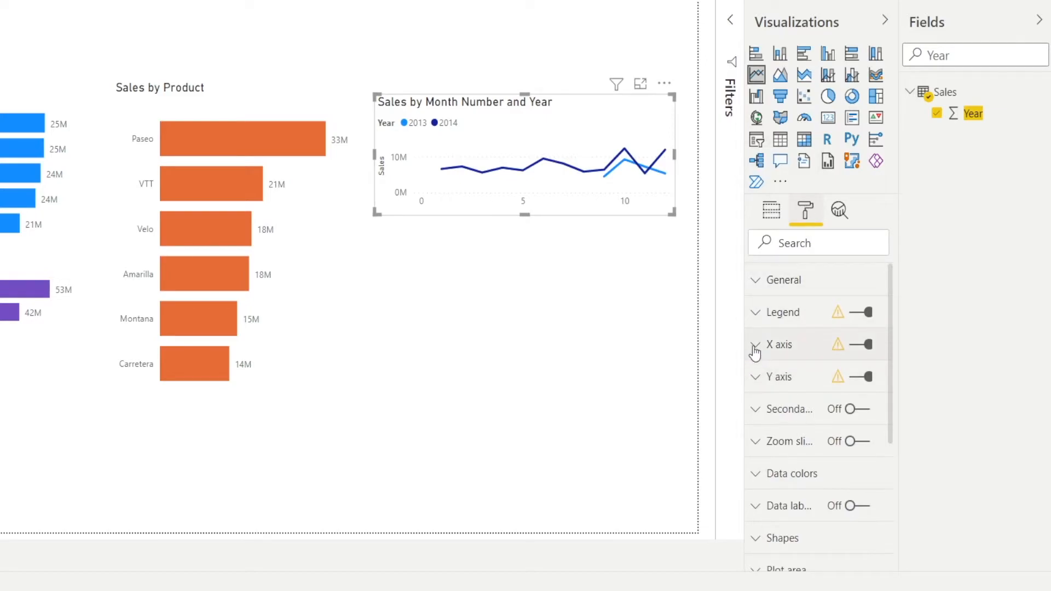
click(754, 346)
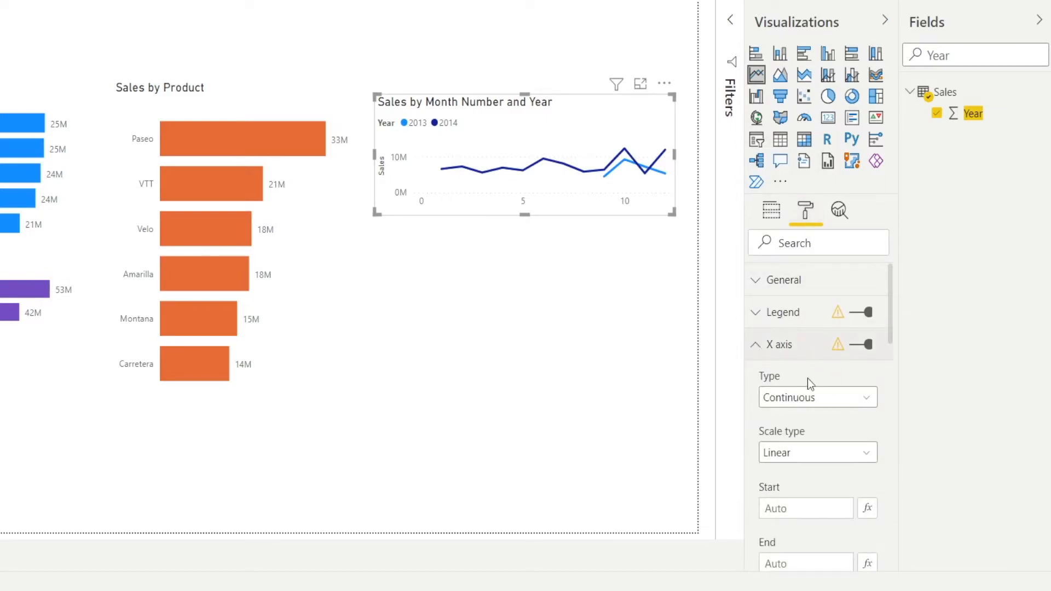
click(852, 408)
click(852, 439)
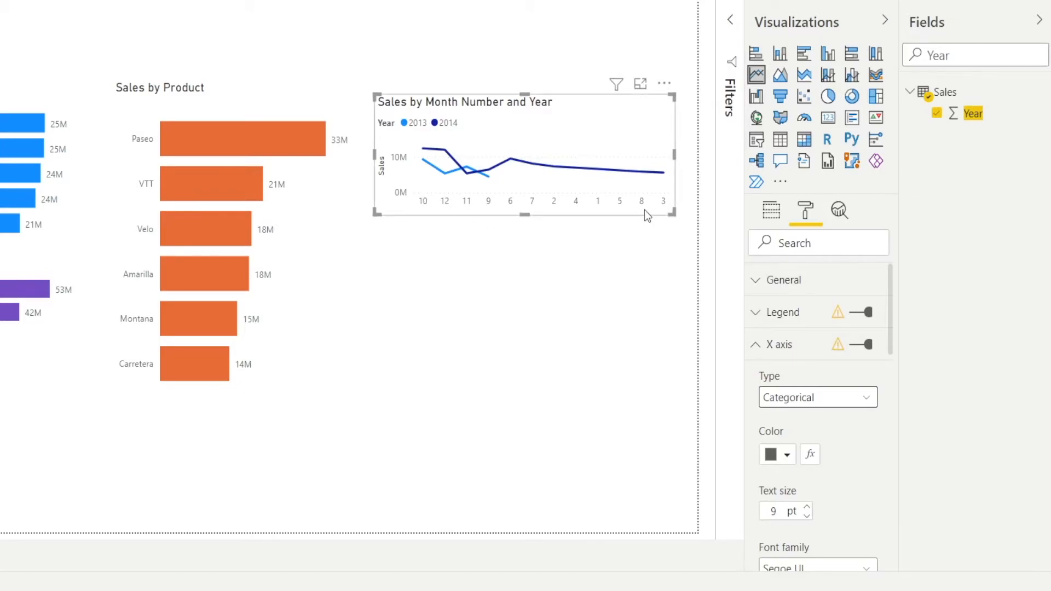
- Sort the line chart by Month Number in ascending order
click(664, 84)
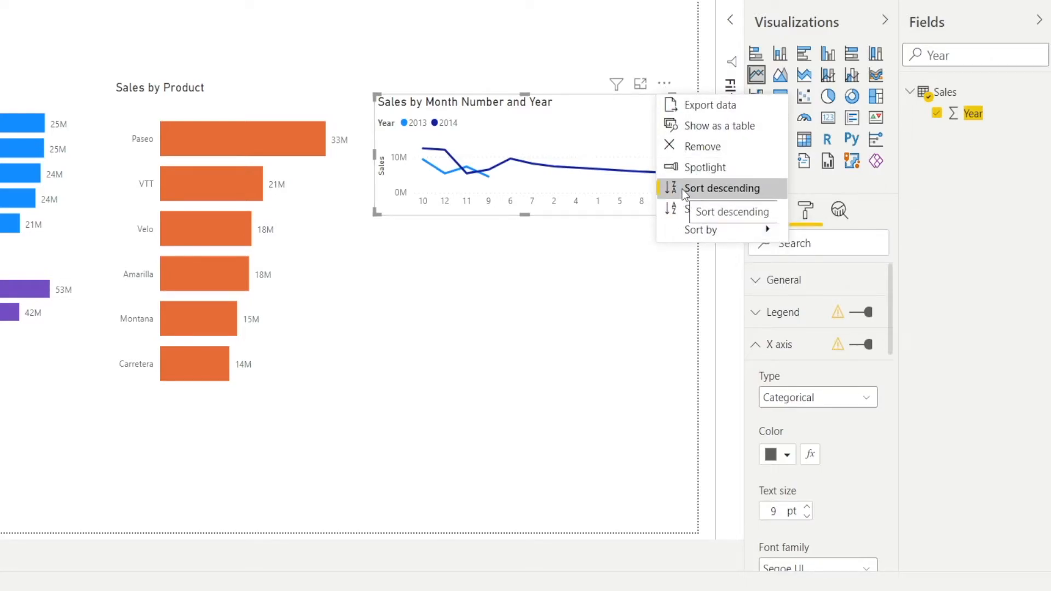
mouse_move(704, 232)
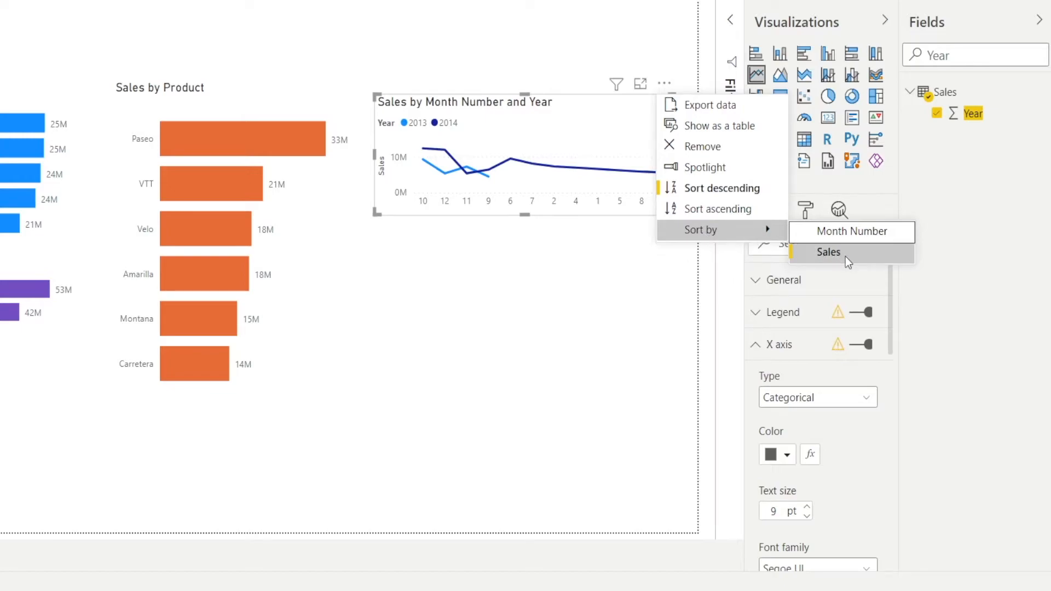
click(826, 235)
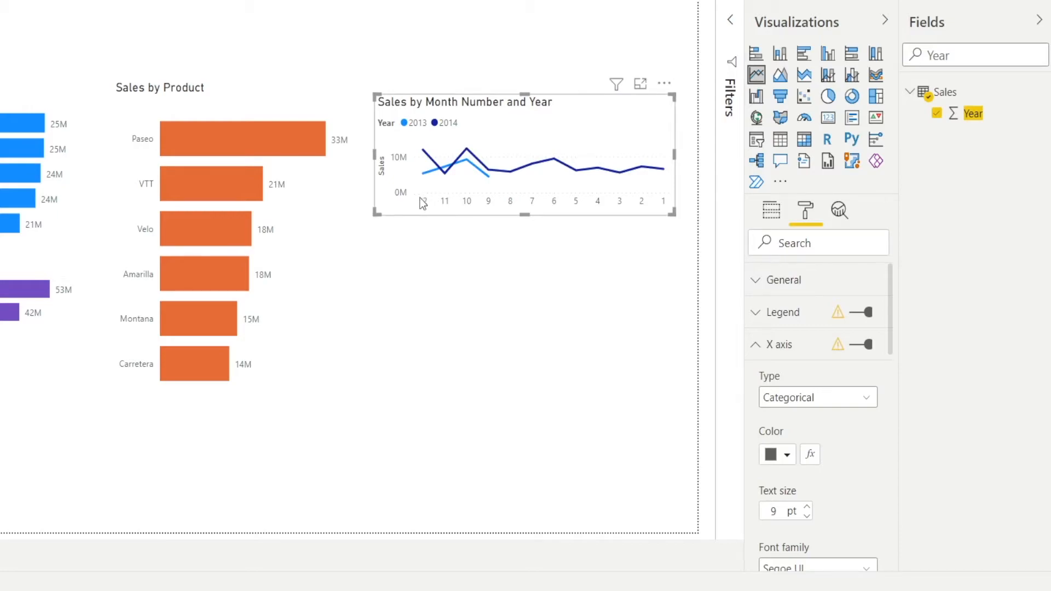
click(664, 82)
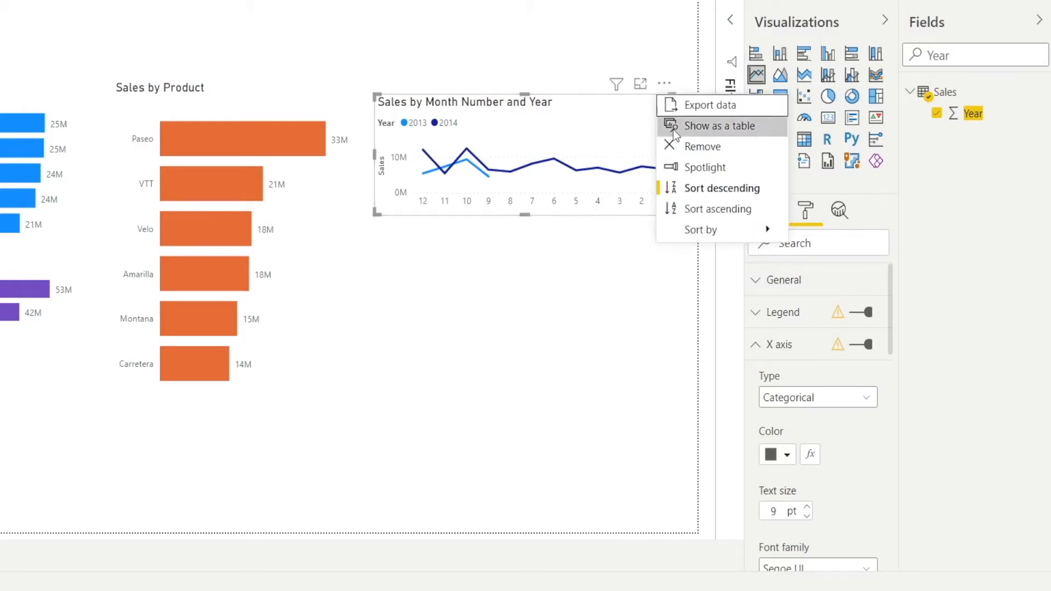
click(672, 209)
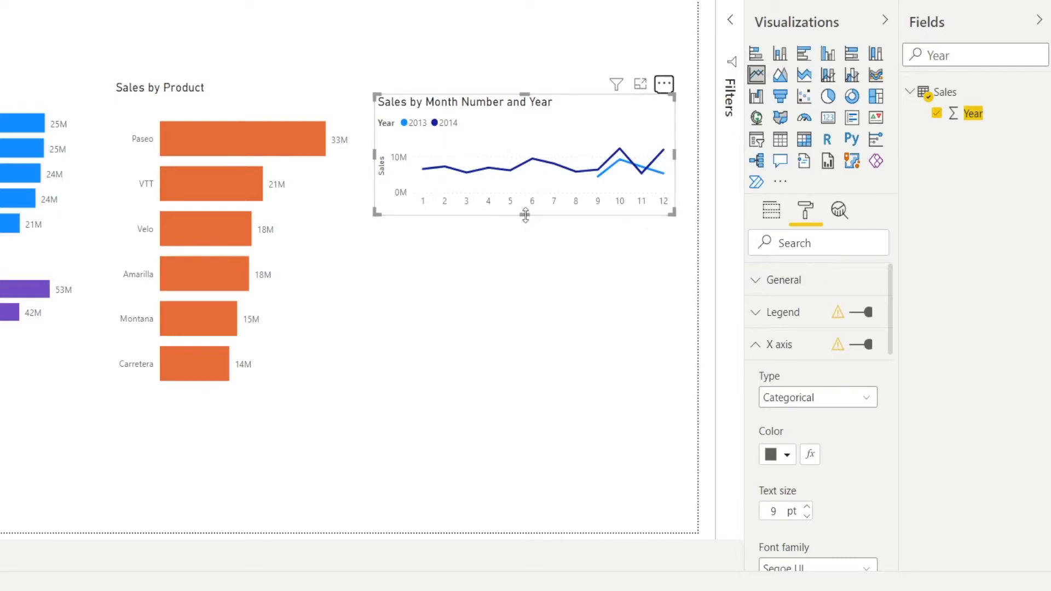
- Make the monthly sales line chart taller and turn off its X axis title
drag(524, 215, 527, 257)
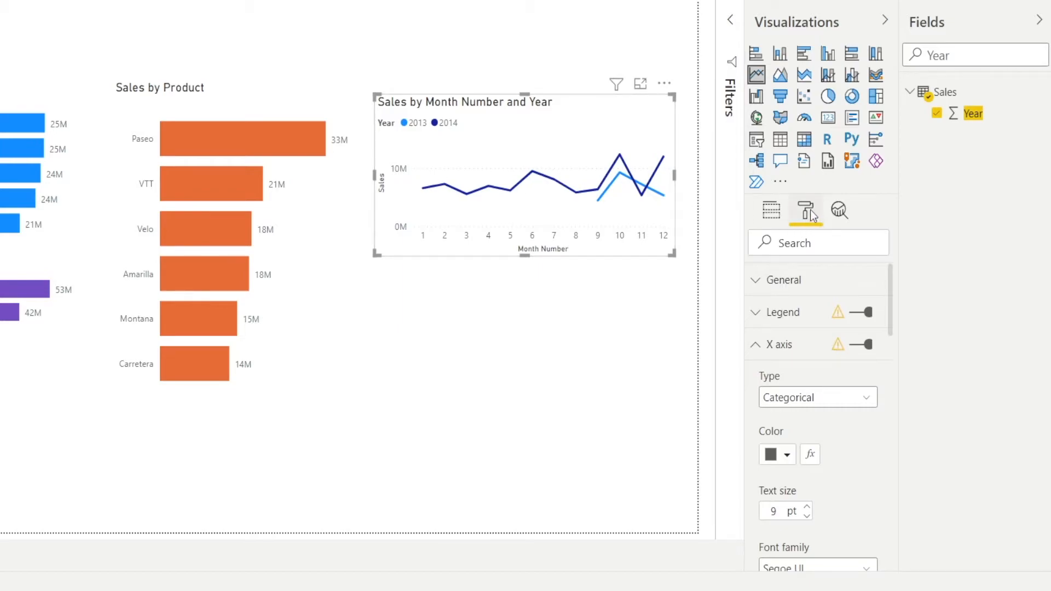
scroll(832, 438, down, 1)
scroll(833, 439, down, 4)
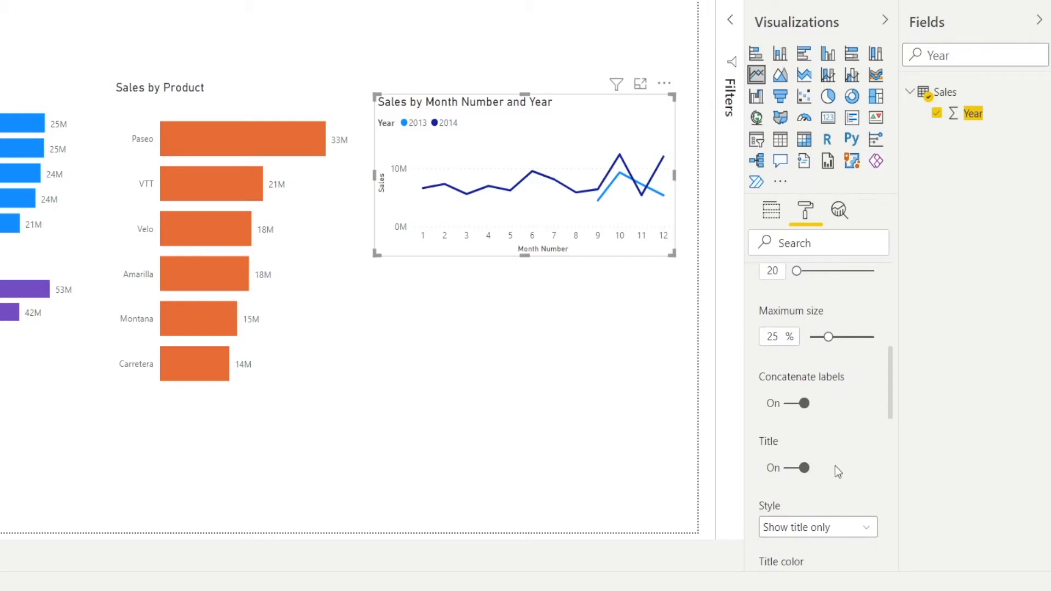
click(786, 469)
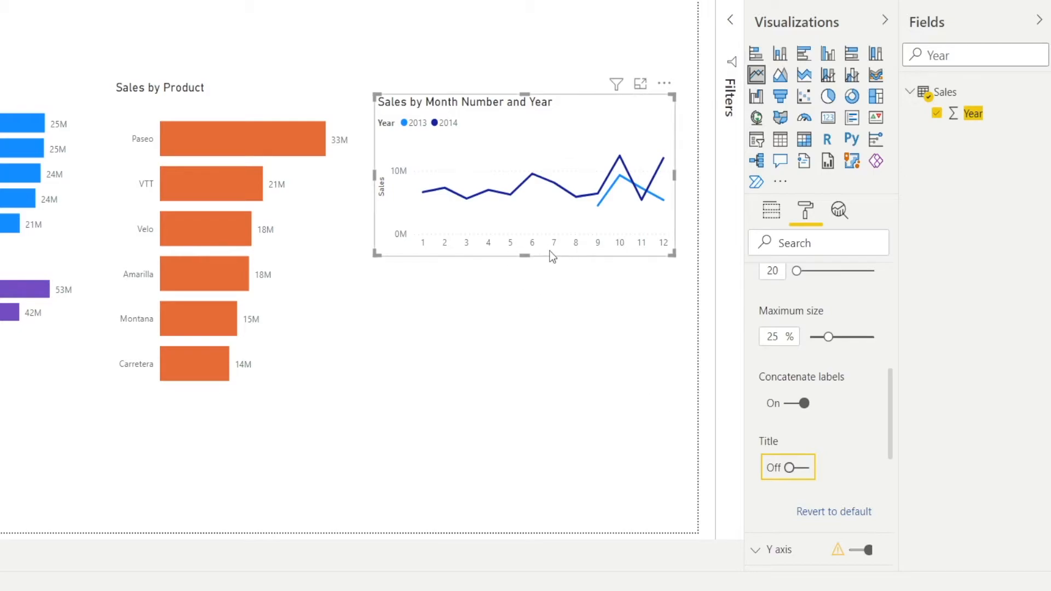
- Turn off the Y axis title of the monthly sales line chart and deselect the chart
scroll(857, 463, down, 1)
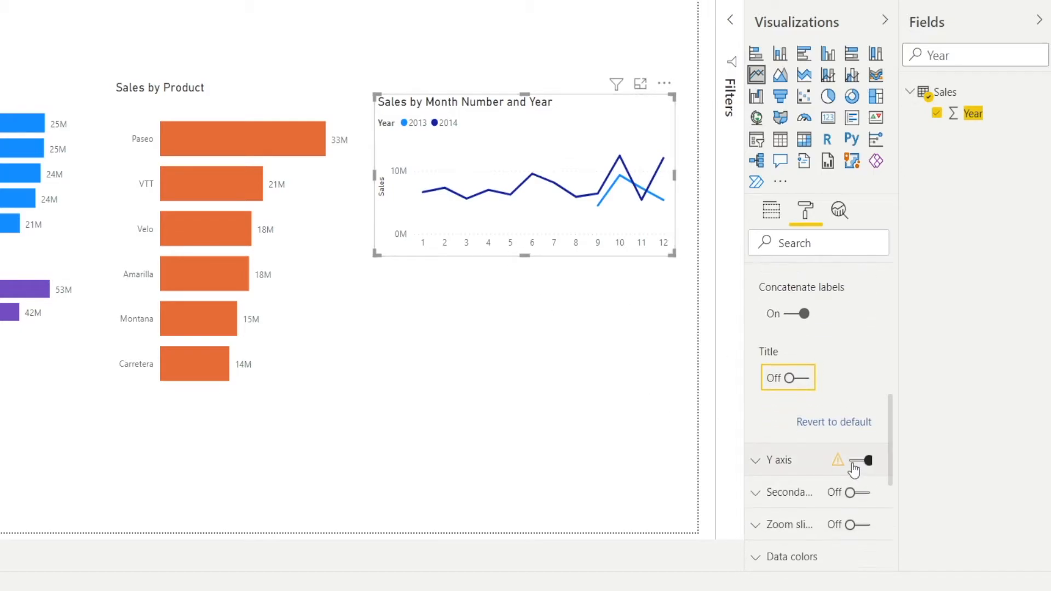
click(760, 462)
click(760, 467)
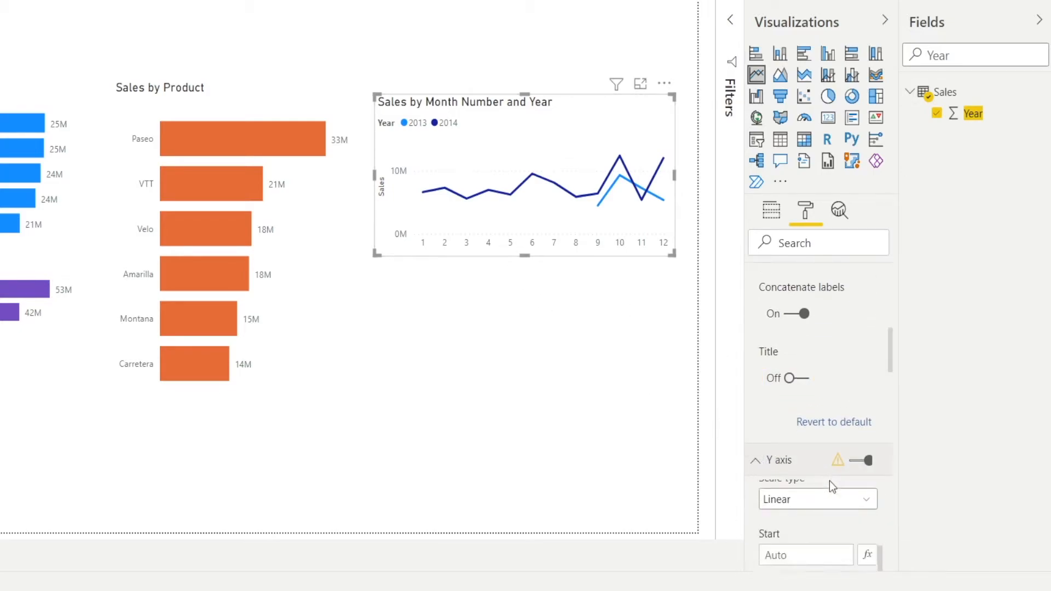
scroll(787, 366, up, 3)
scroll(787, 365, up, 5)
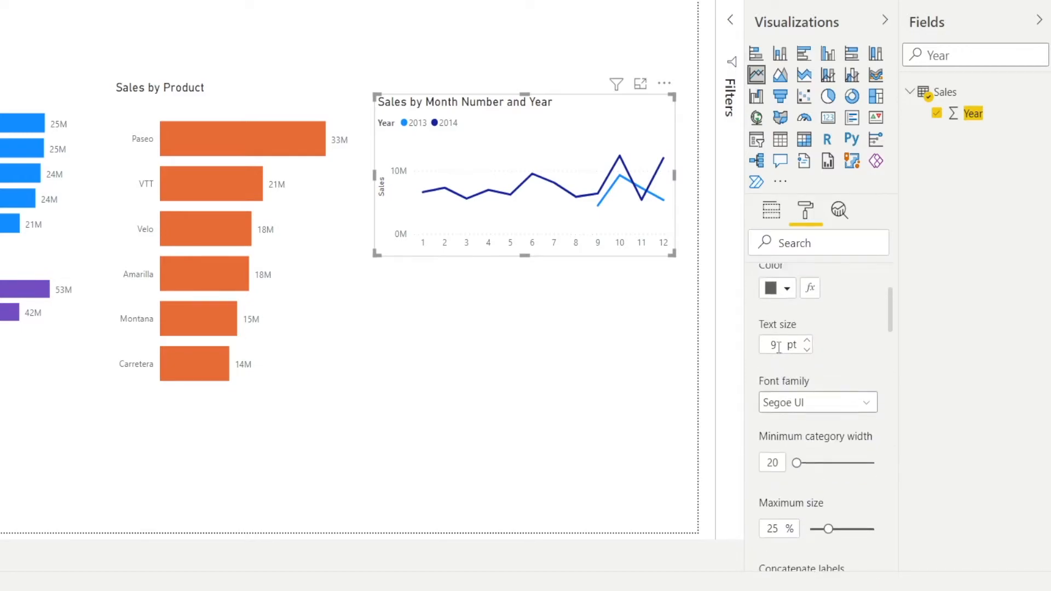
click(763, 353)
scroll(818, 420, down, 8)
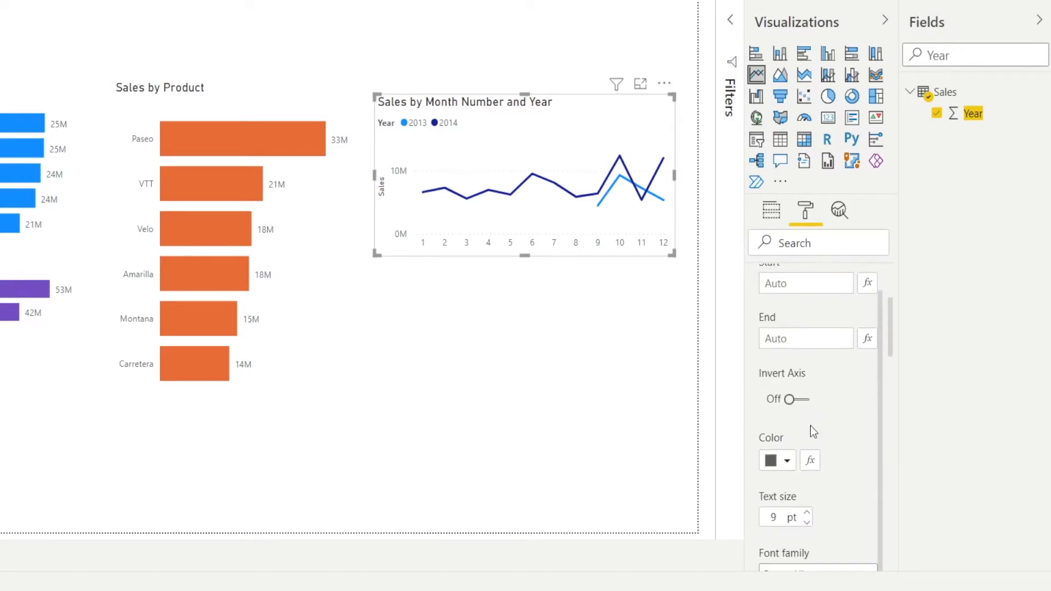
click(787, 300)
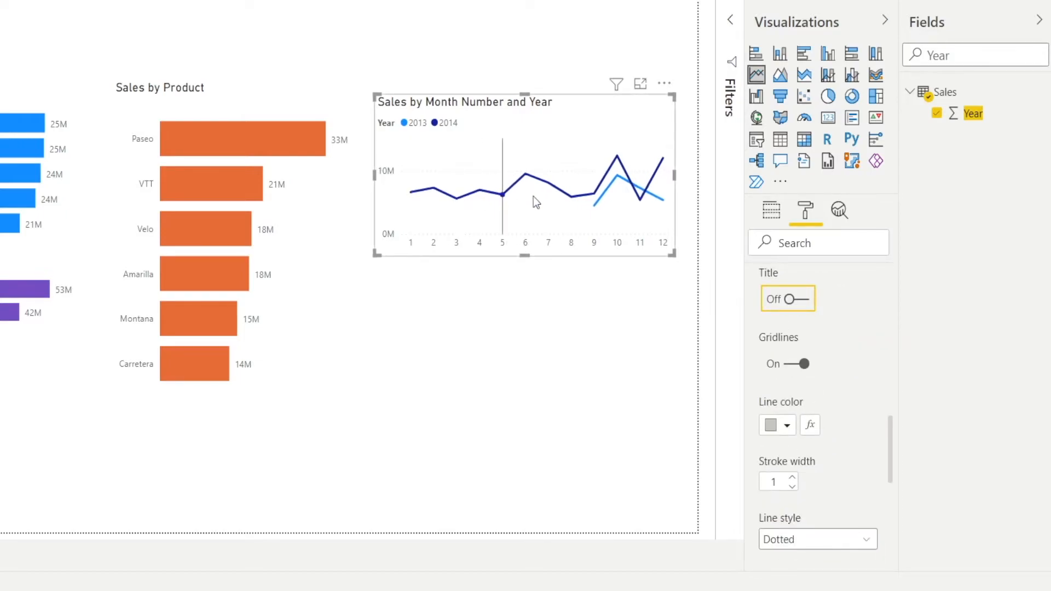
click(572, 310)
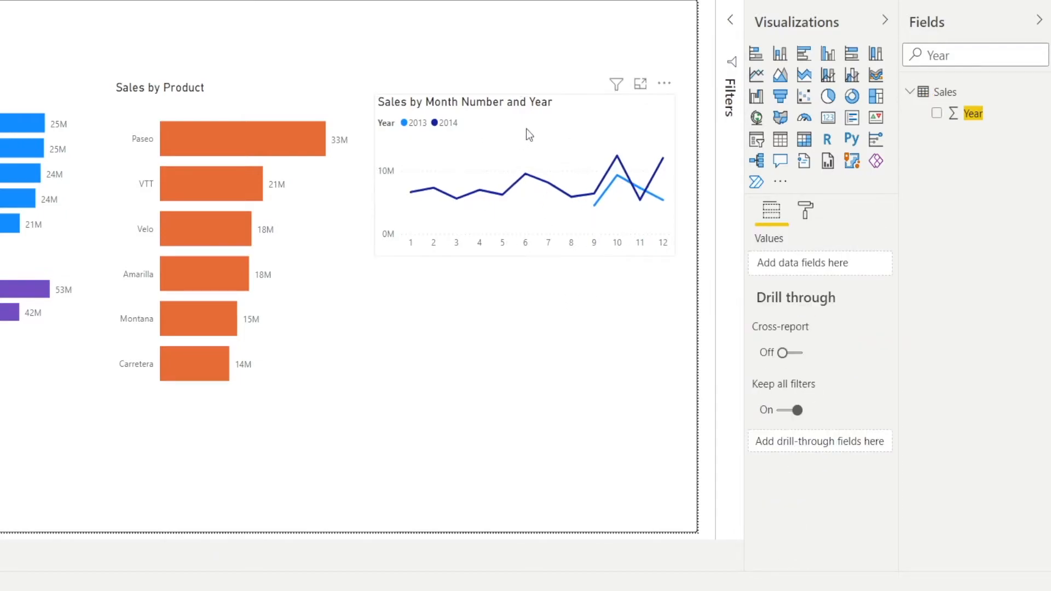
- Move the monthly sales line chart slightly up, duplicate it and place the copy directly beneath it
drag(569, 97, 567, 85)
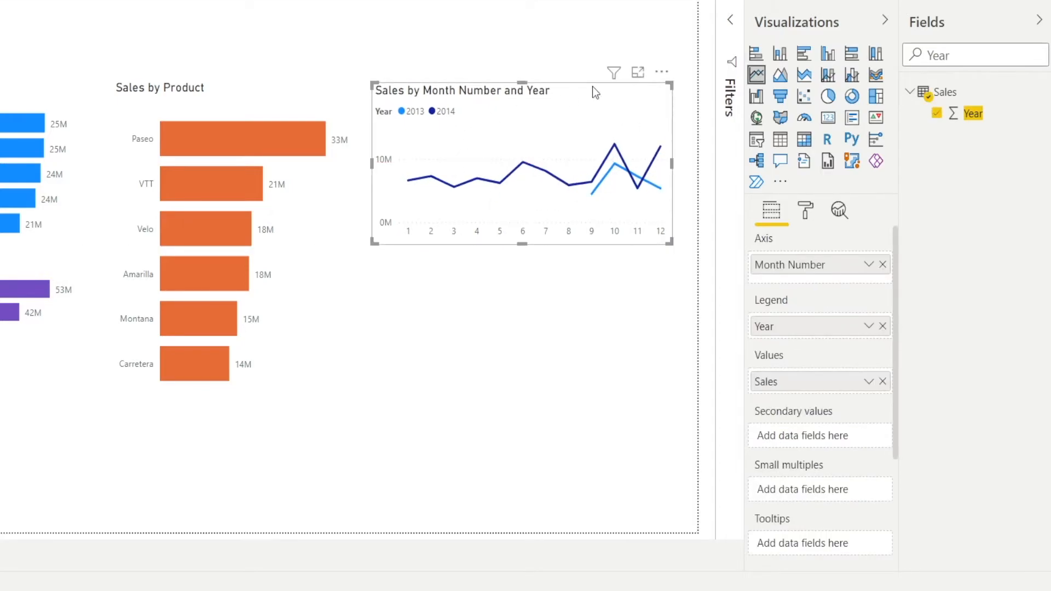
key(ctrl+c)
key(ctrl+v)
drag(605, 103, 595, 261)
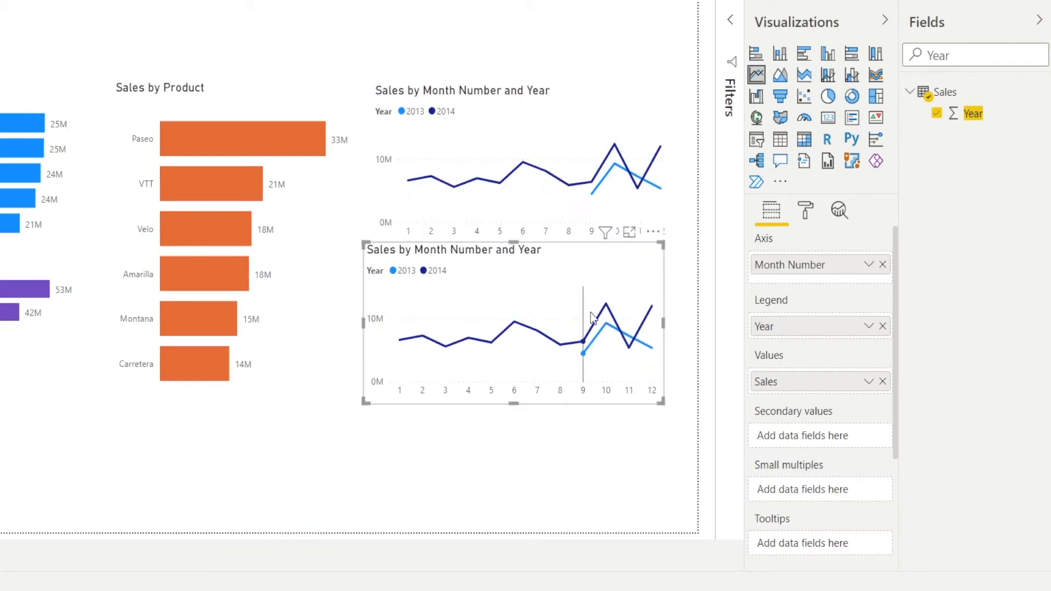
- Replace Sales with the Units Sold field as the values of the copied line chart
click(882, 381)
drag(963, 55, 888, 62)
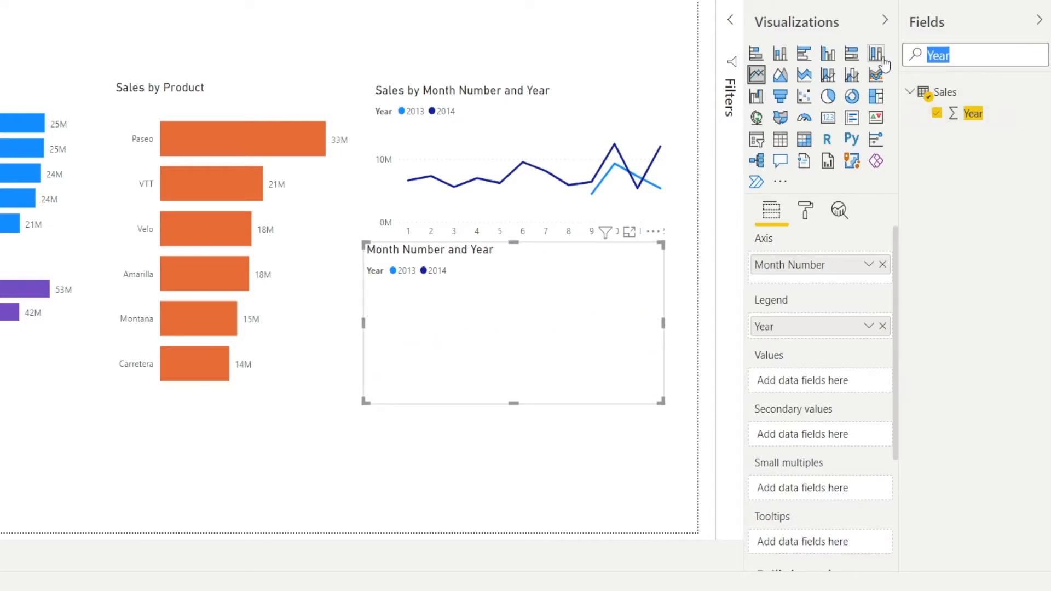
text(Units)
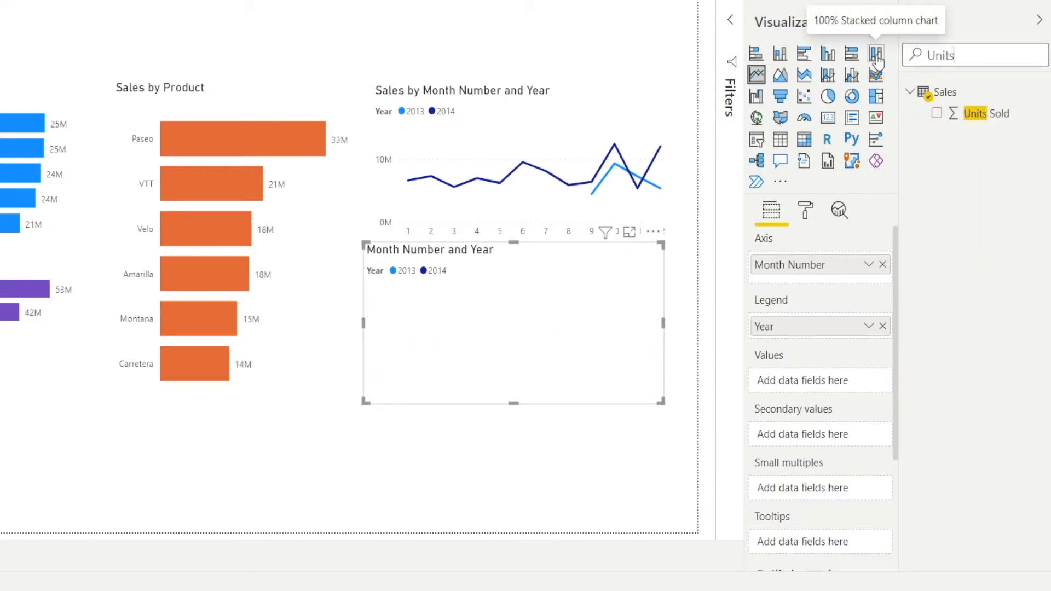
drag(980, 113, 826, 386)
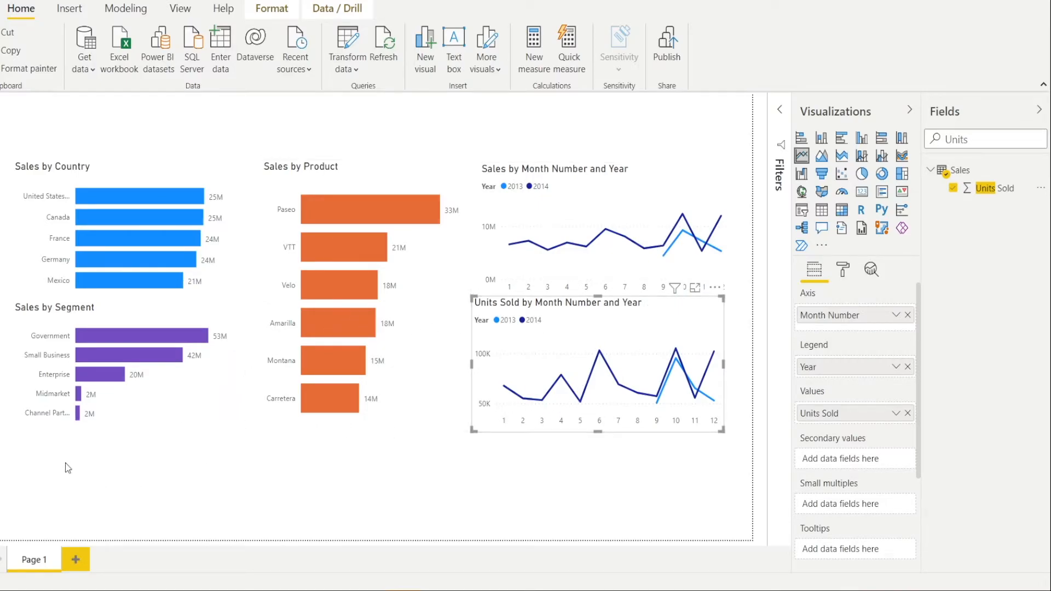
- Add a matrix below the Sales by Segment chart with Sales listed above Units Sold as its values
click(606, 484)
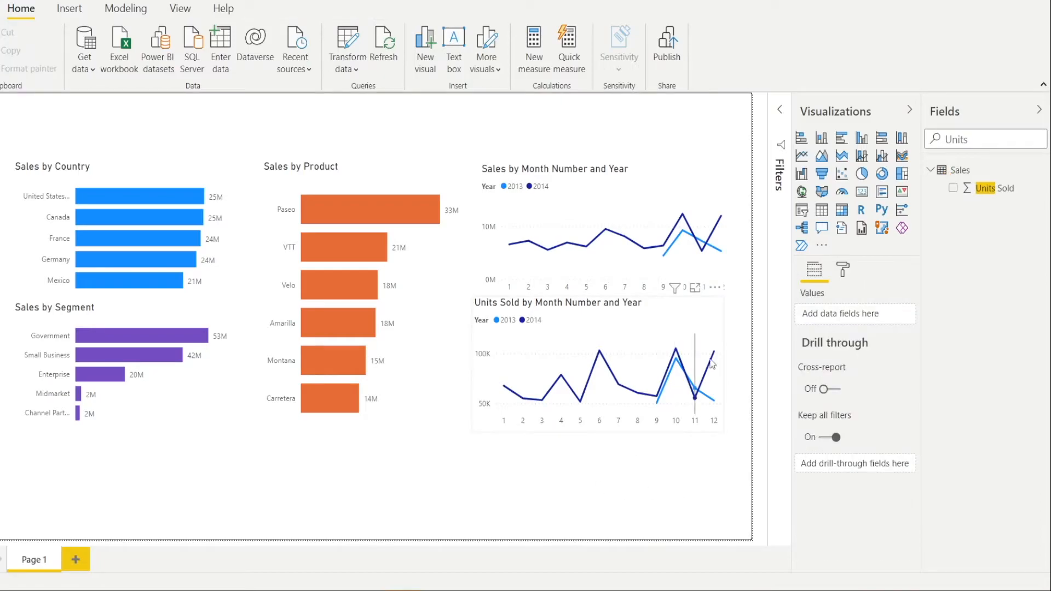
click(844, 214)
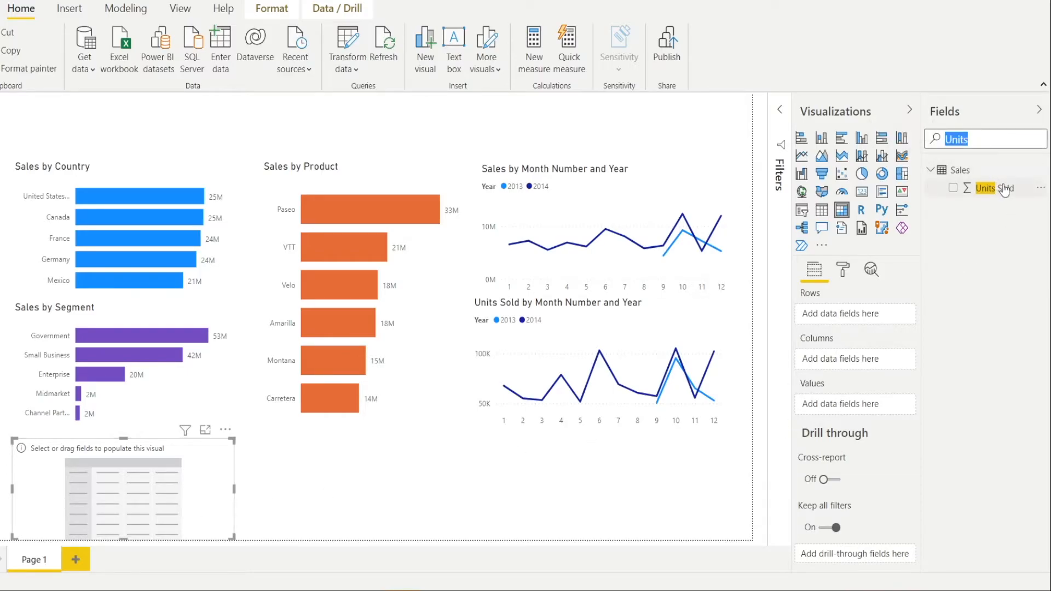
drag(1005, 191, 870, 407)
drag(991, 138, 915, 147)
text(Sales)
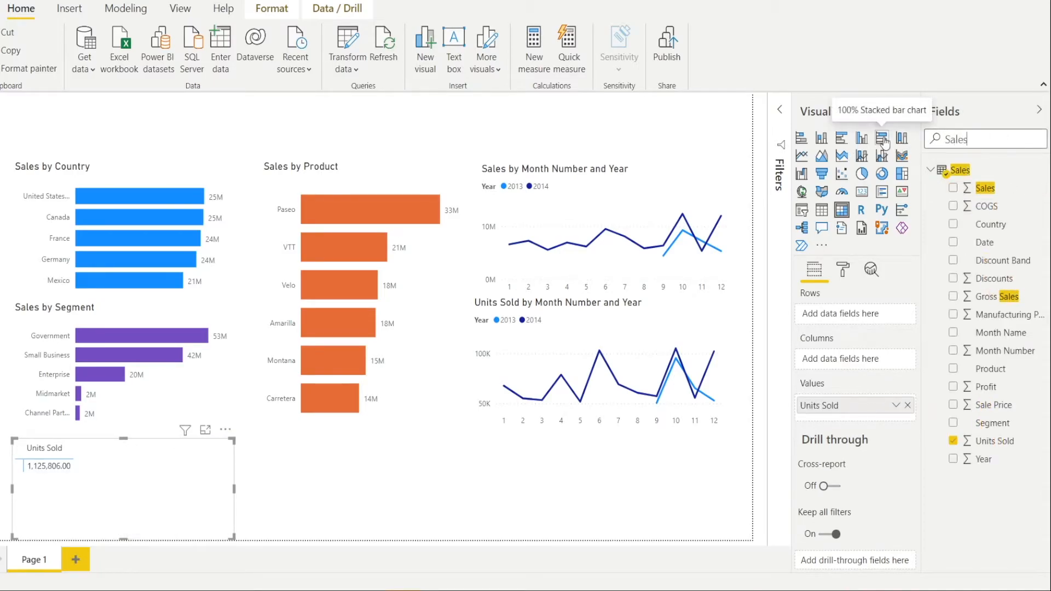
drag(937, 190, 835, 397)
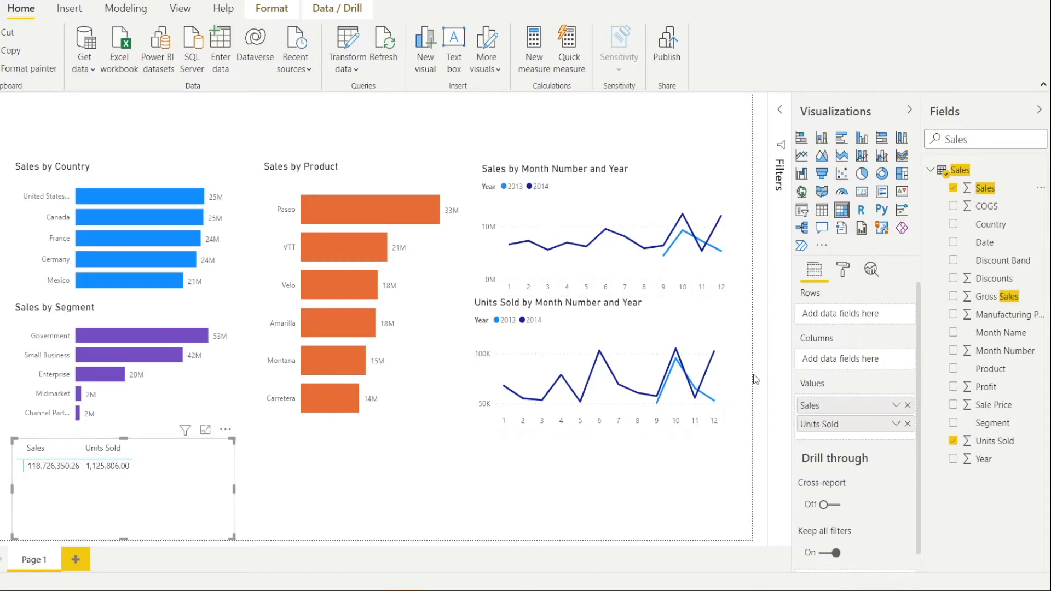
- Turn on Show on rows in the matrix's Values formatting
click(843, 272)
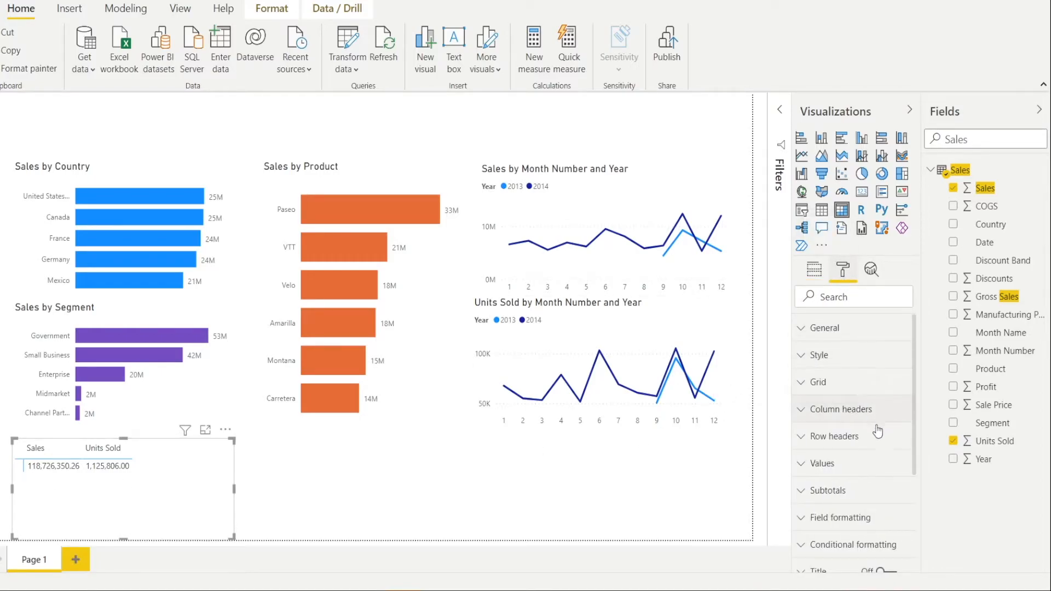
click(804, 466)
scroll(854, 469, down, 5)
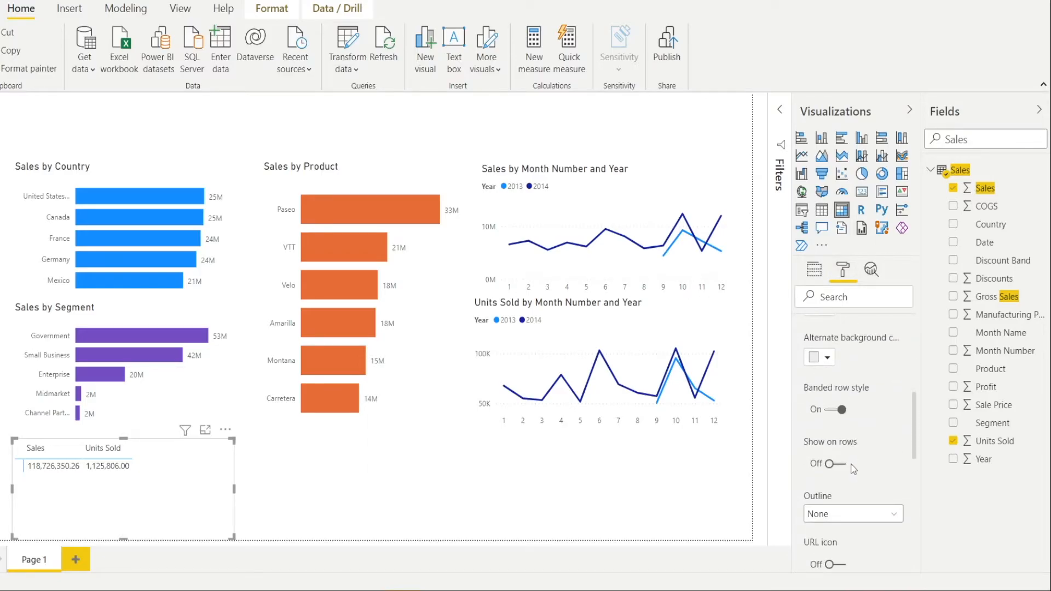
click(842, 465)
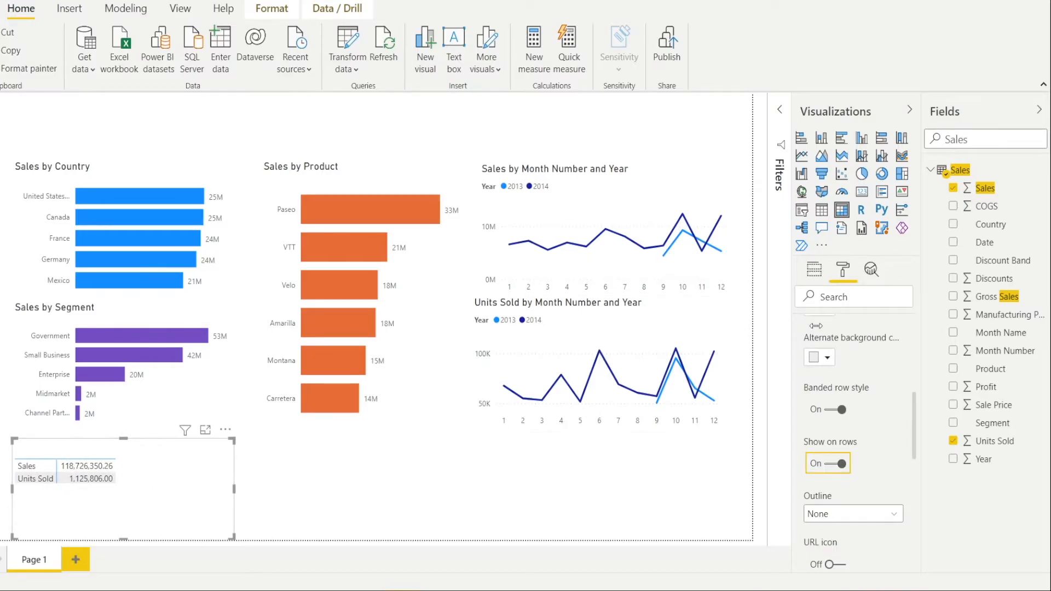
- Search the fields for year and add Year to the matrix columns
click(819, 275)
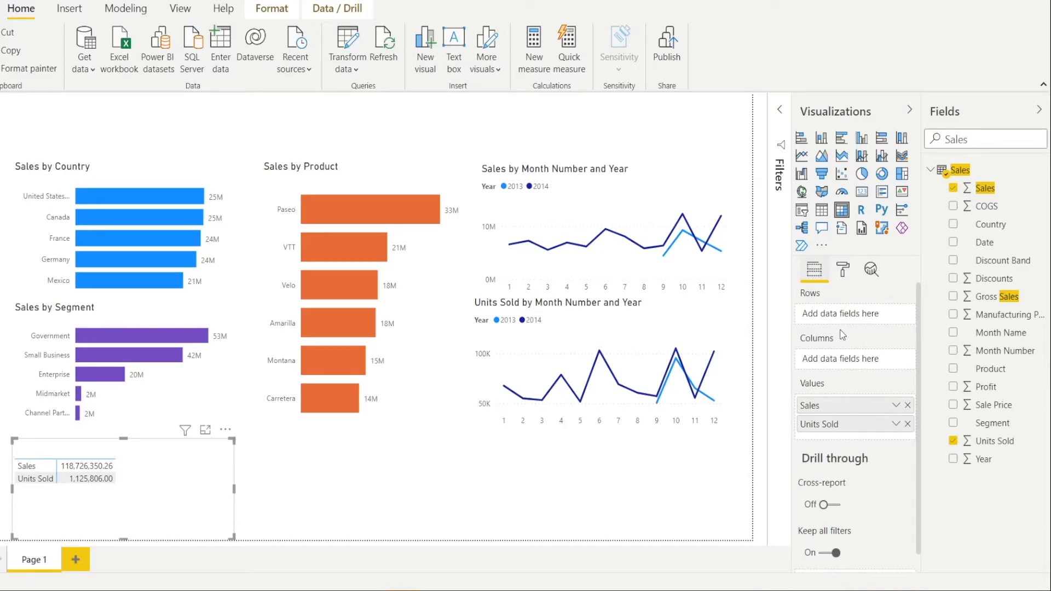
double_click(965, 140)
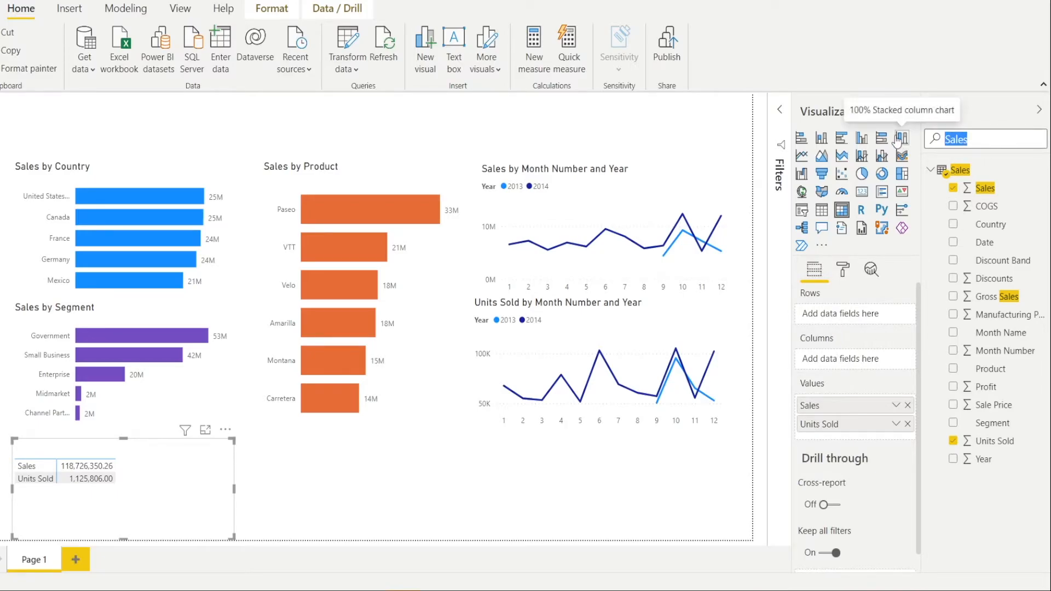
text(year)
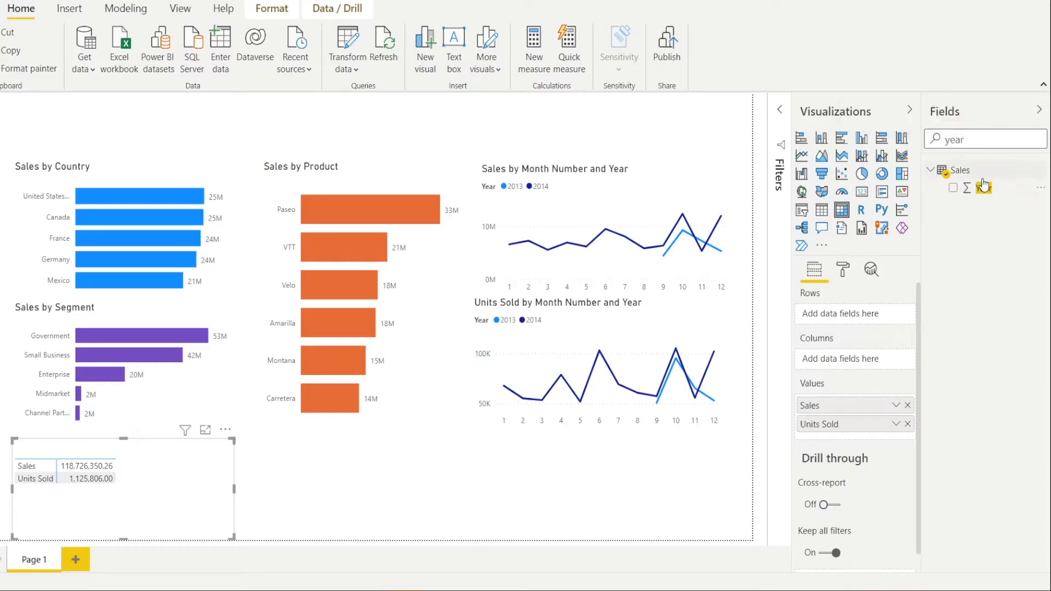
drag(981, 192, 865, 359)
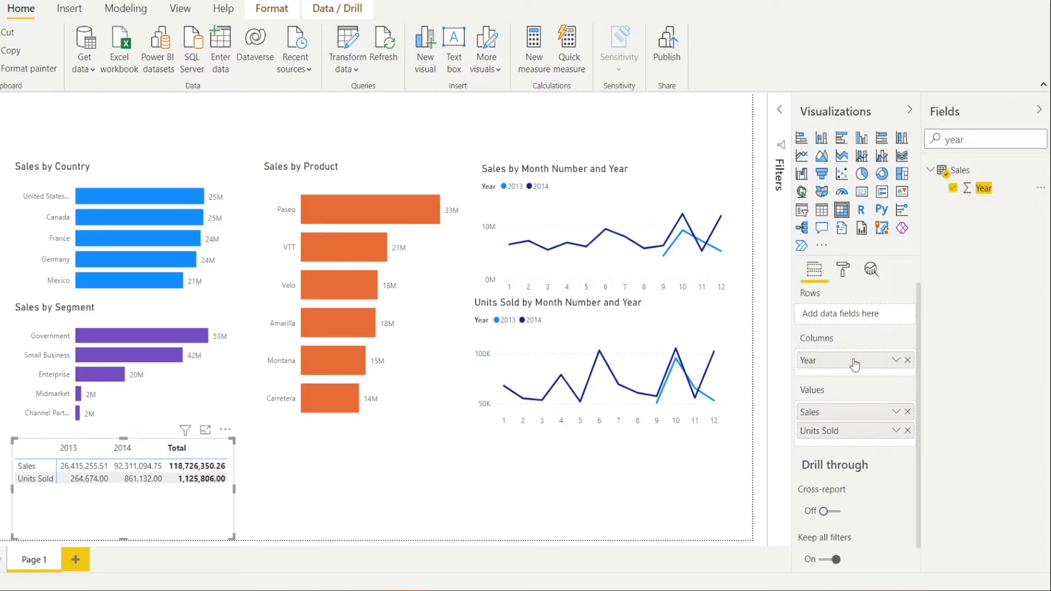
- Search the fields for month and add Month Number beneath Year in the matrix columns
double_click(979, 139)
text(month)
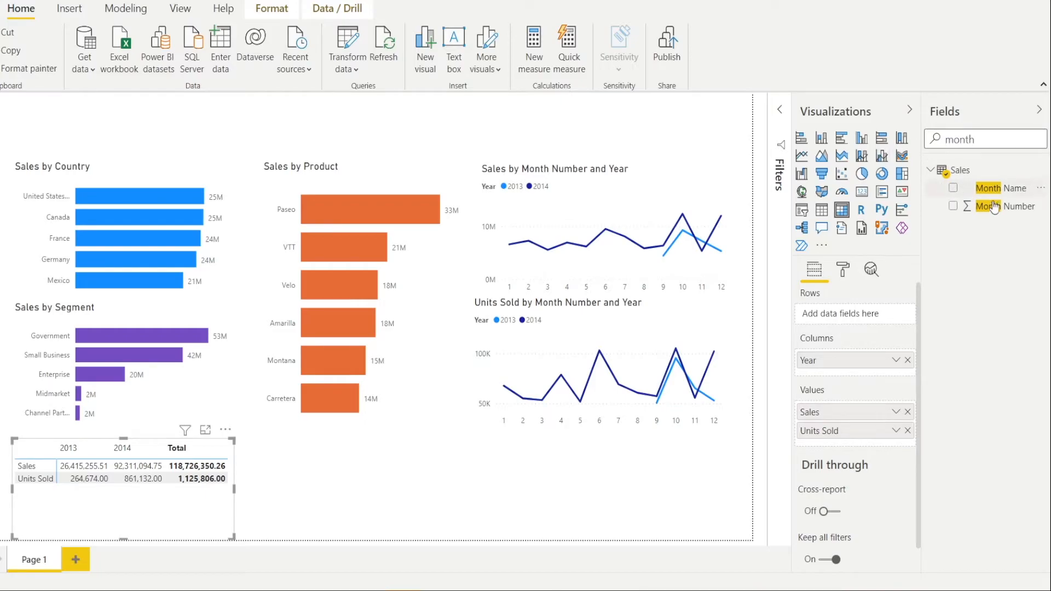
drag(1002, 206, 884, 374)
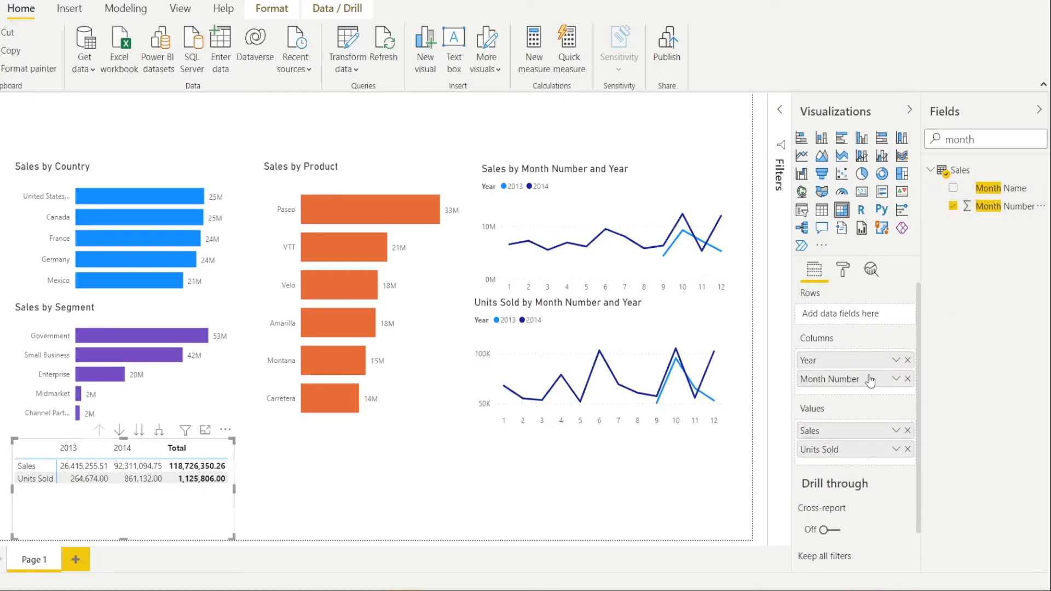
- Expand the matrix columns down to the month level and widen the matrix across the page
click(158, 431)
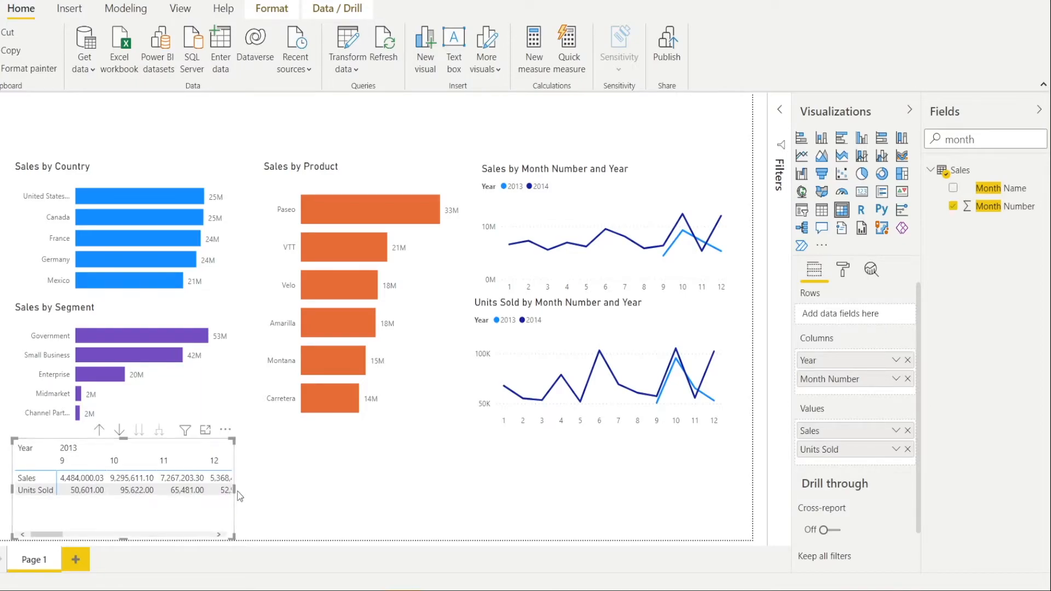
drag(236, 490, 737, 479)
drag(470, 535, 349, 545)
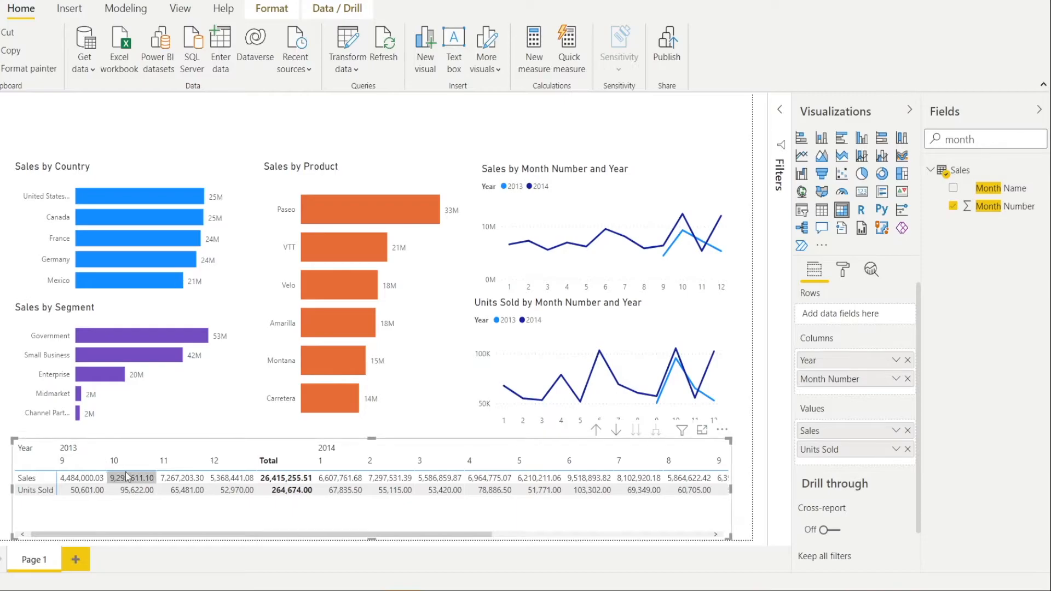
- Search the fields for sales and format the Sales column with 0 decimal places and a thousands separator
double_click(991, 140)
text(s)
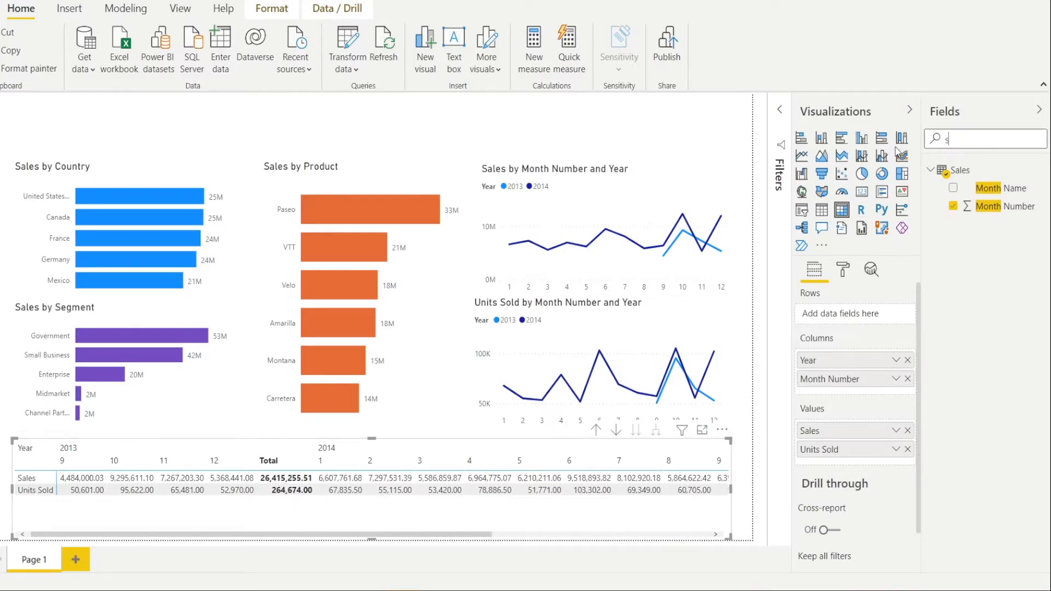
text(ales)
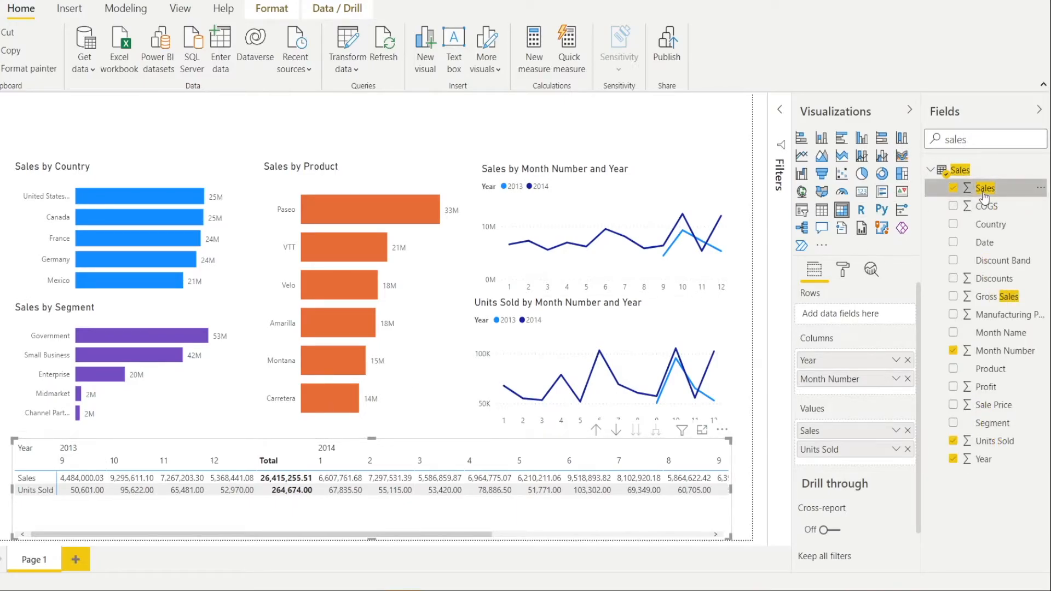
click(983, 194)
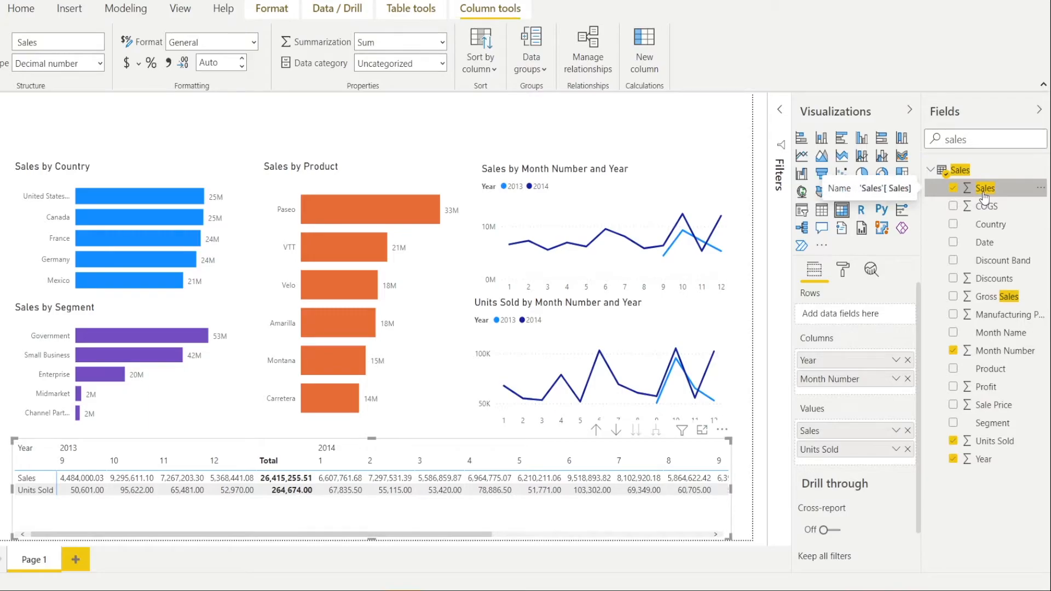
double_click(216, 61)
text(0)
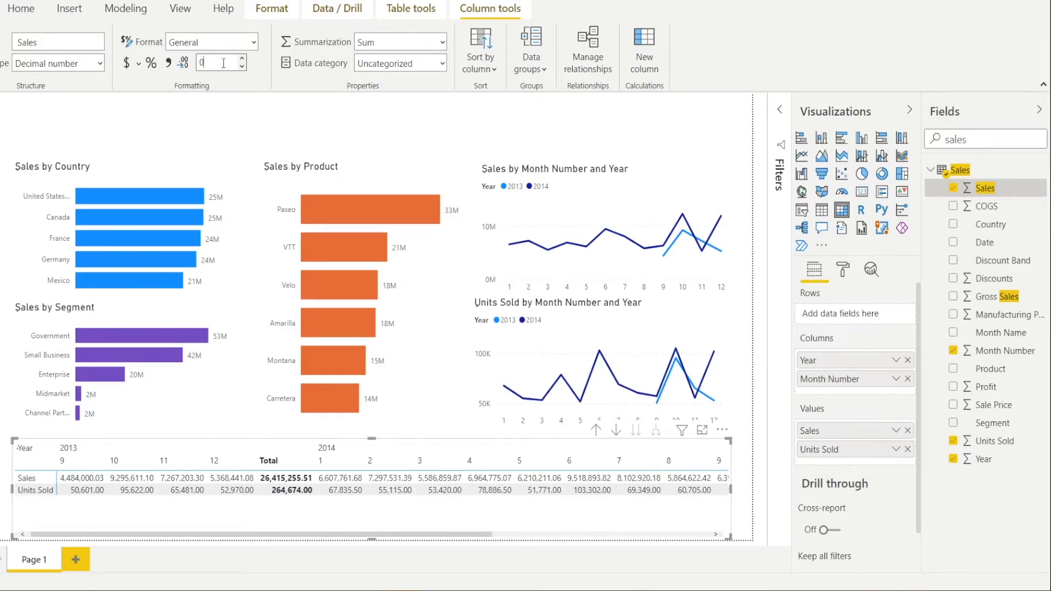
key(Return)
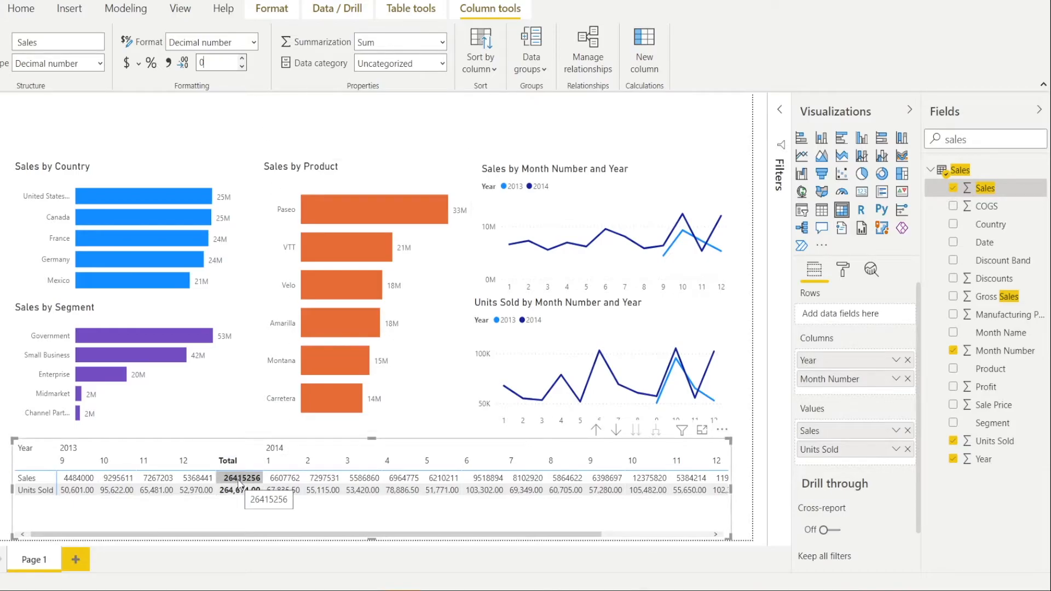
click(168, 63)
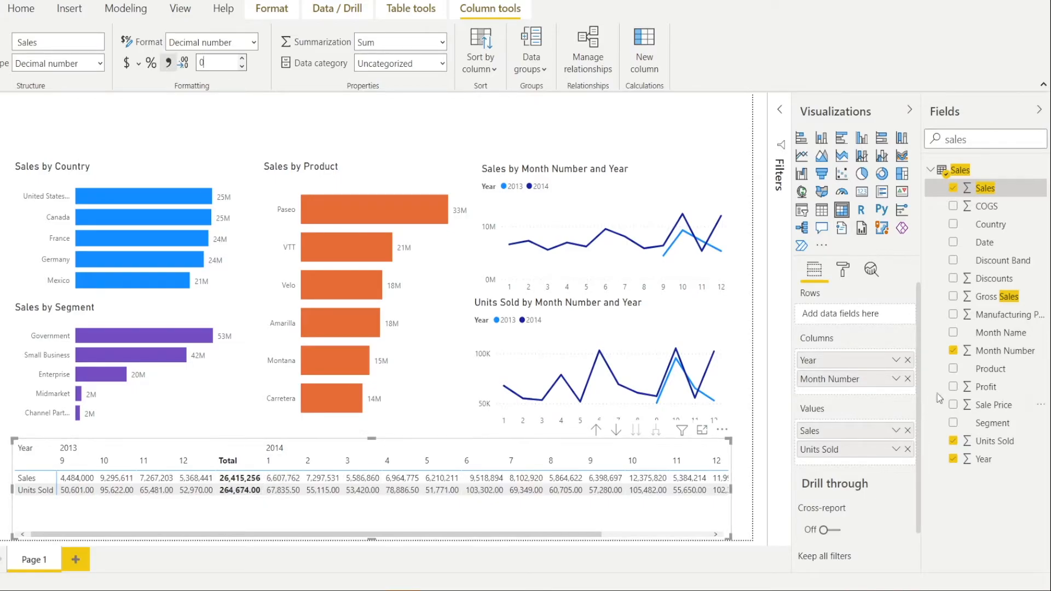
- Format the Units Sold column with 0 decimal places and a thousands separator, and widen the matrix to the page's right edge
double_click(978, 140)
text(unit)
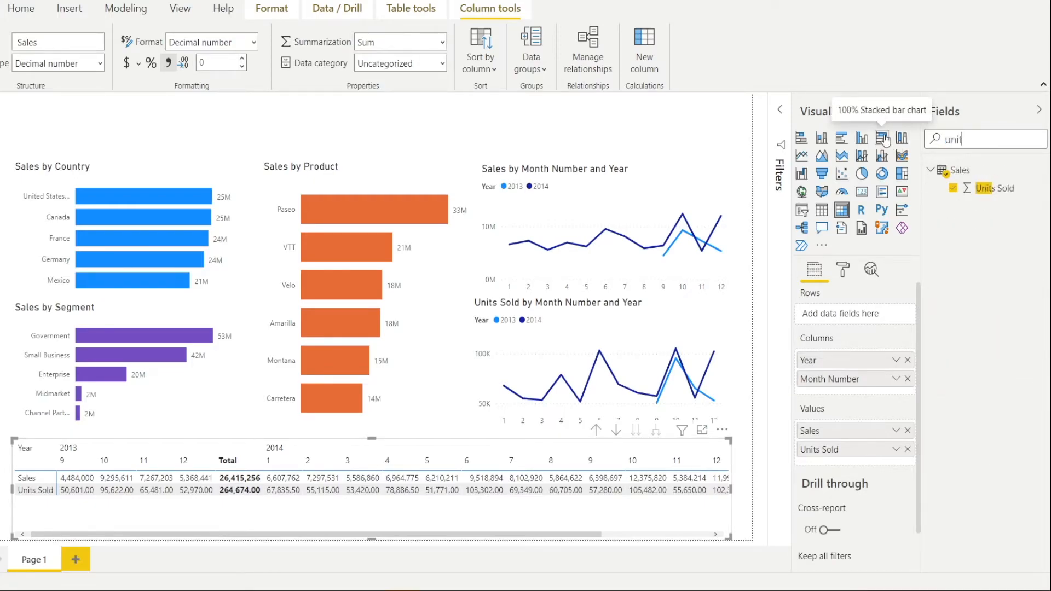
click(988, 192)
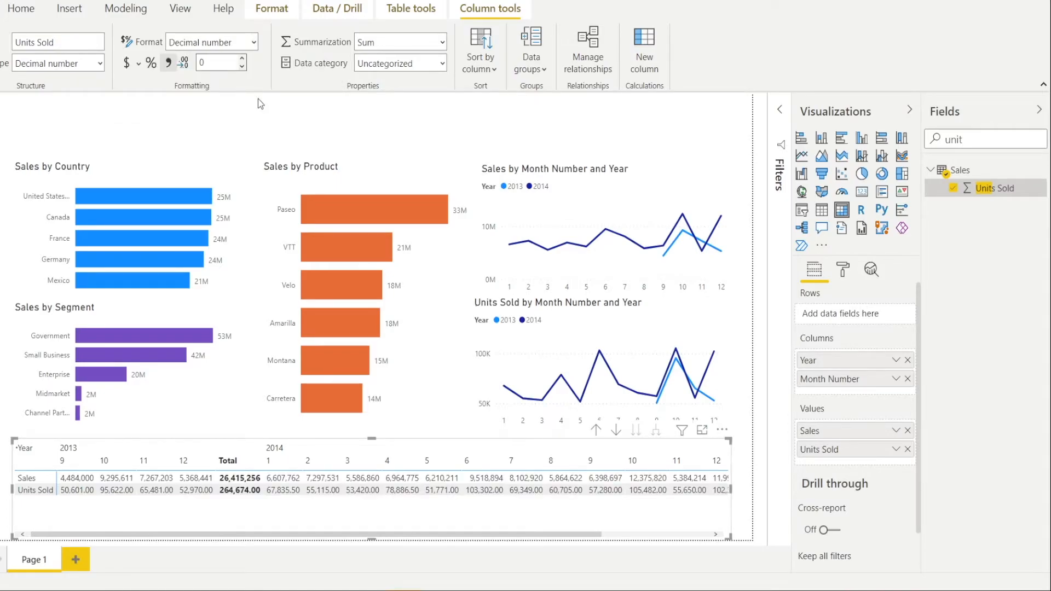
key(Return)
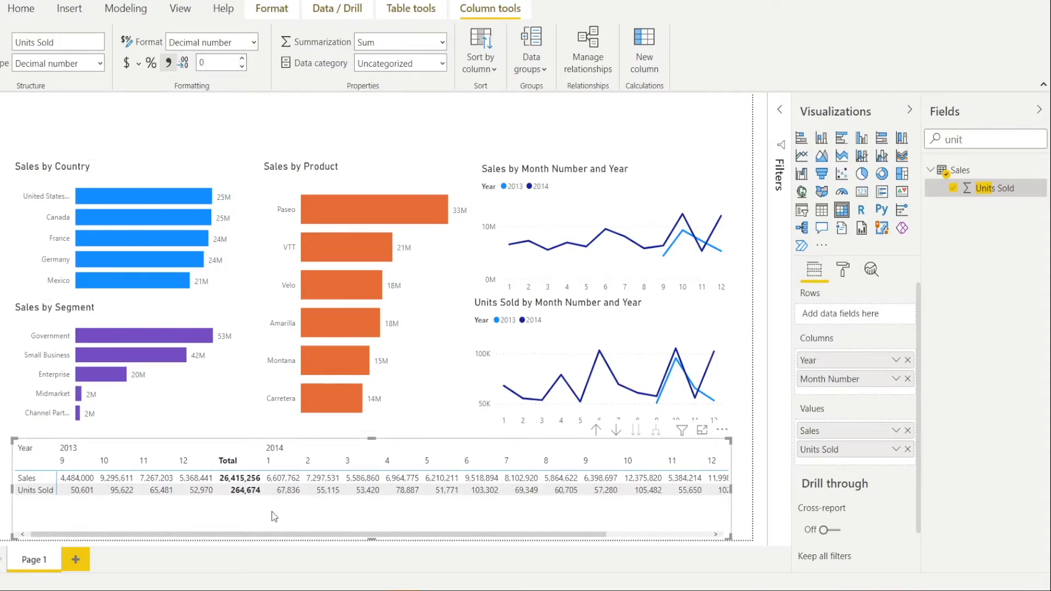
drag(730, 489, 760, 491)
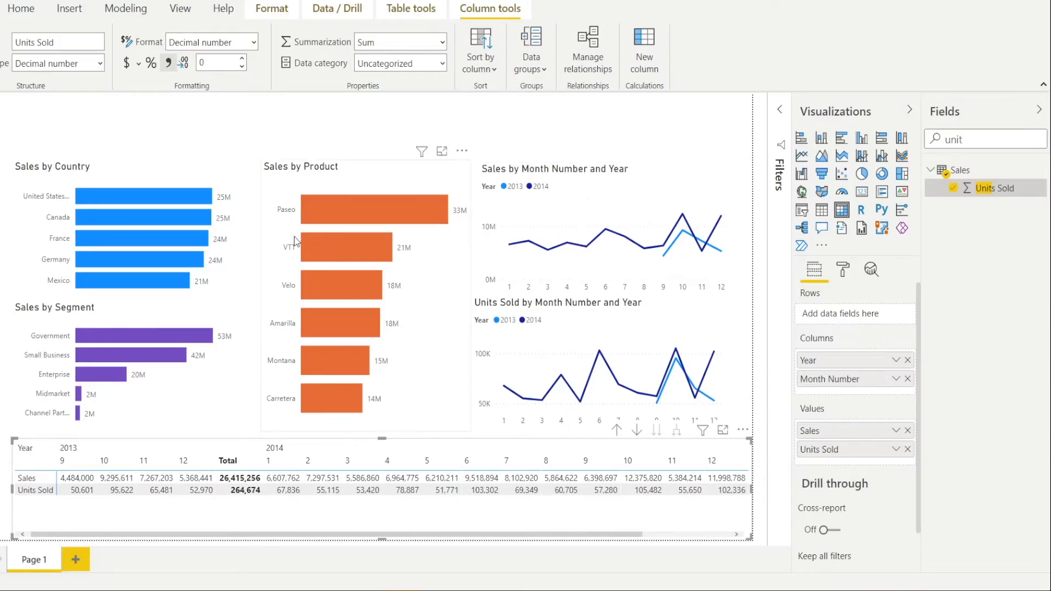
- Give the Sales by Country, Sales by Segment and Sales by Product charts a light grey background with 50% transparency
click(206, 175)
ctrl+click(230, 322)
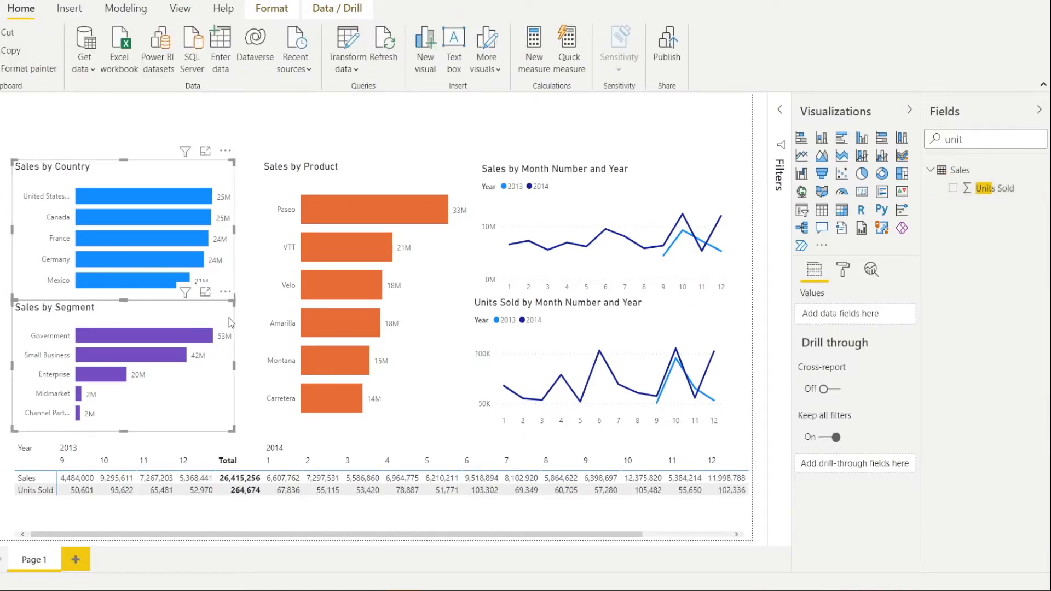
ctrl+click(366, 178)
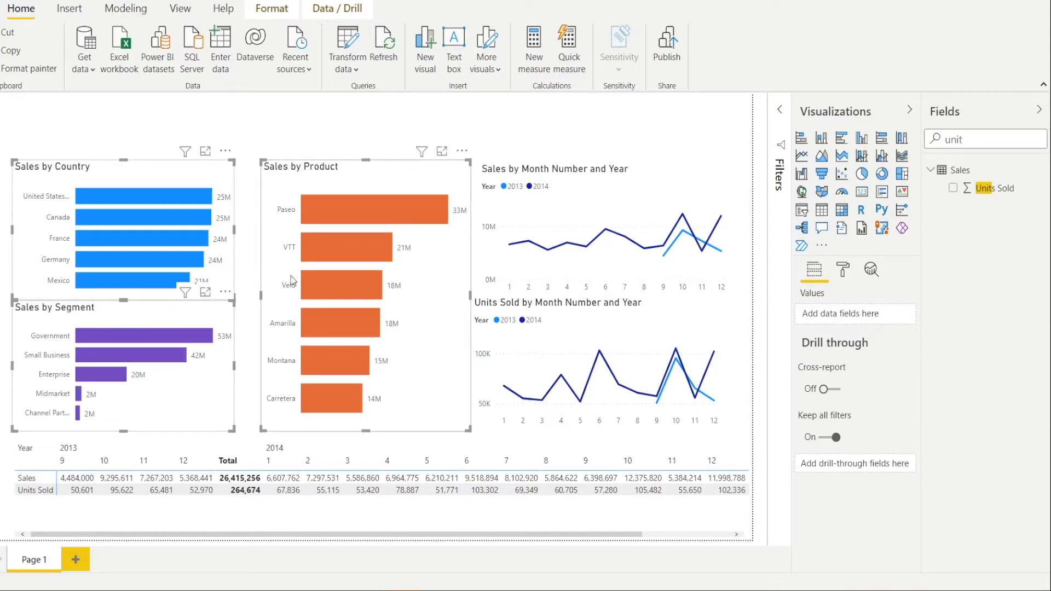
click(843, 276)
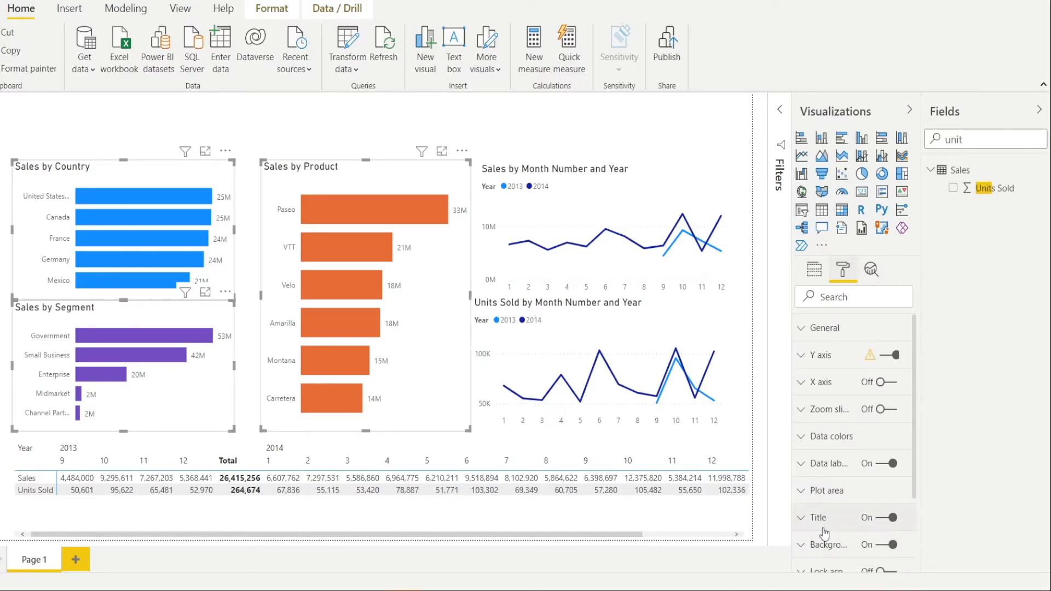
scroll(816, 539, down, 2)
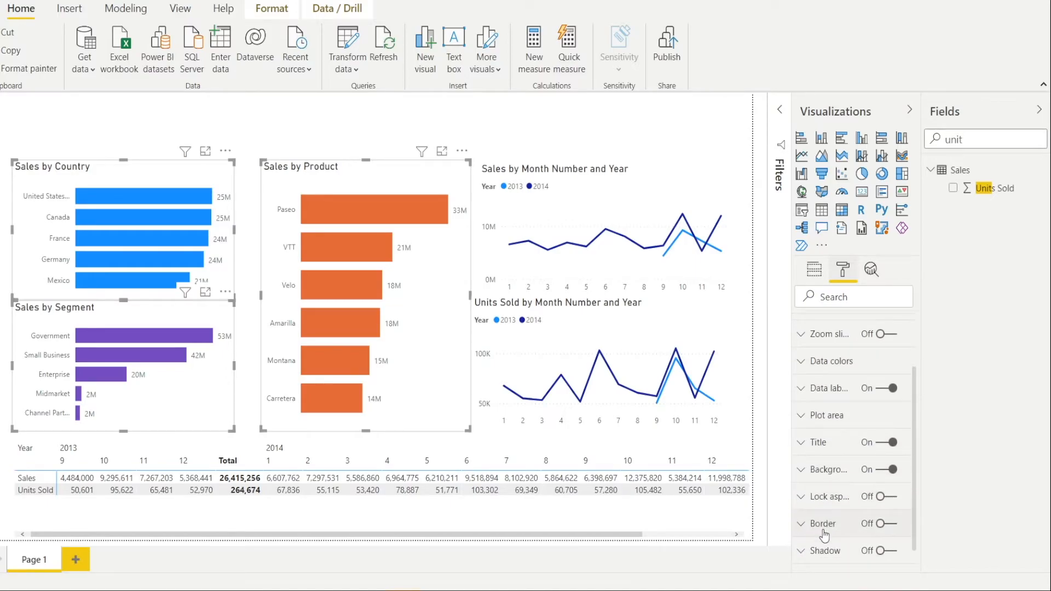
click(809, 470)
scroll(816, 471, down, 2)
click(828, 441)
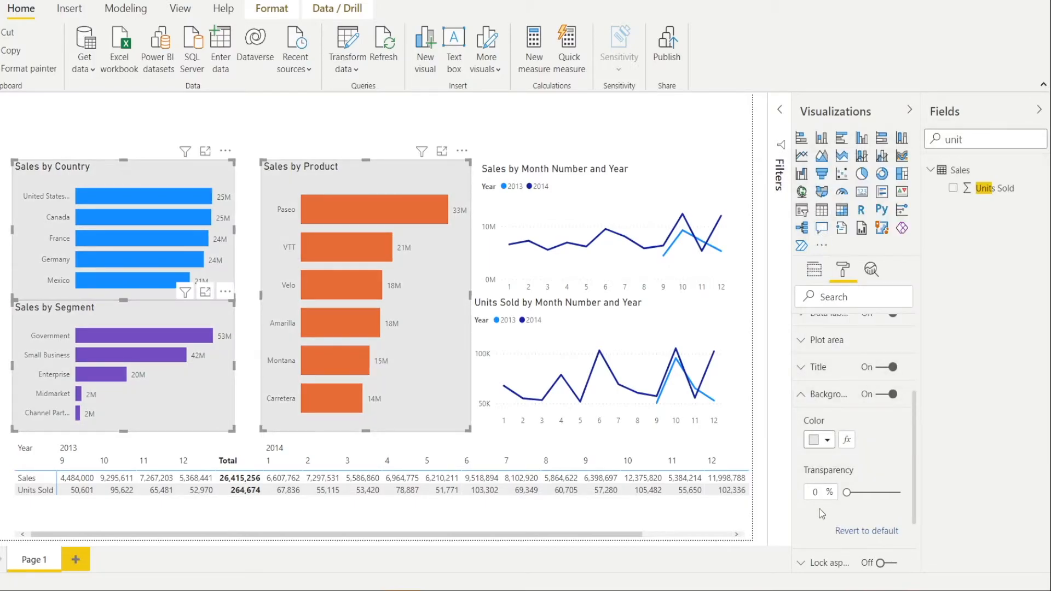
click(820, 488)
text(50)
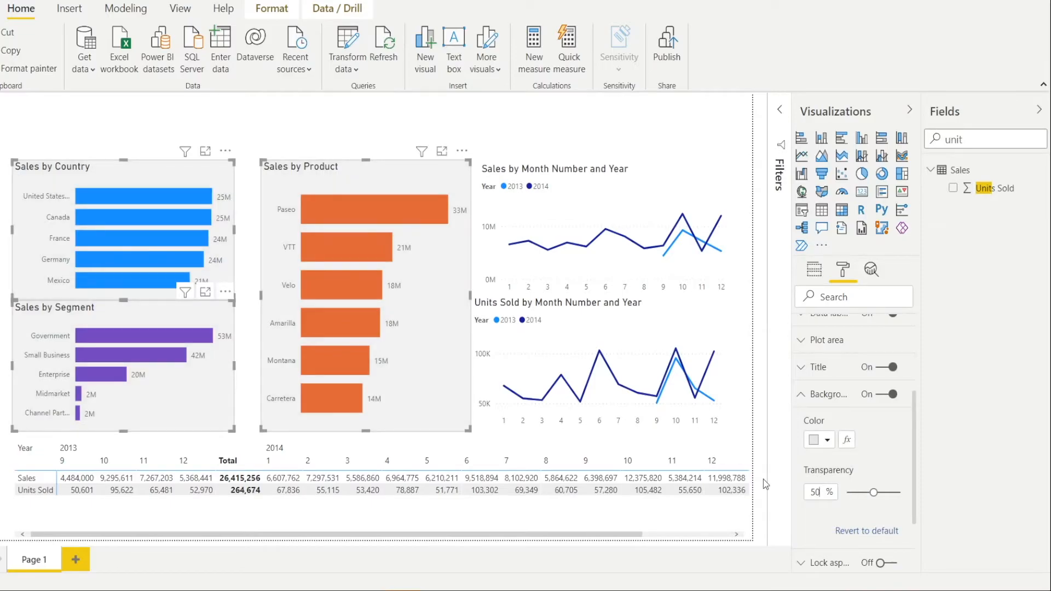
click(521, 129)
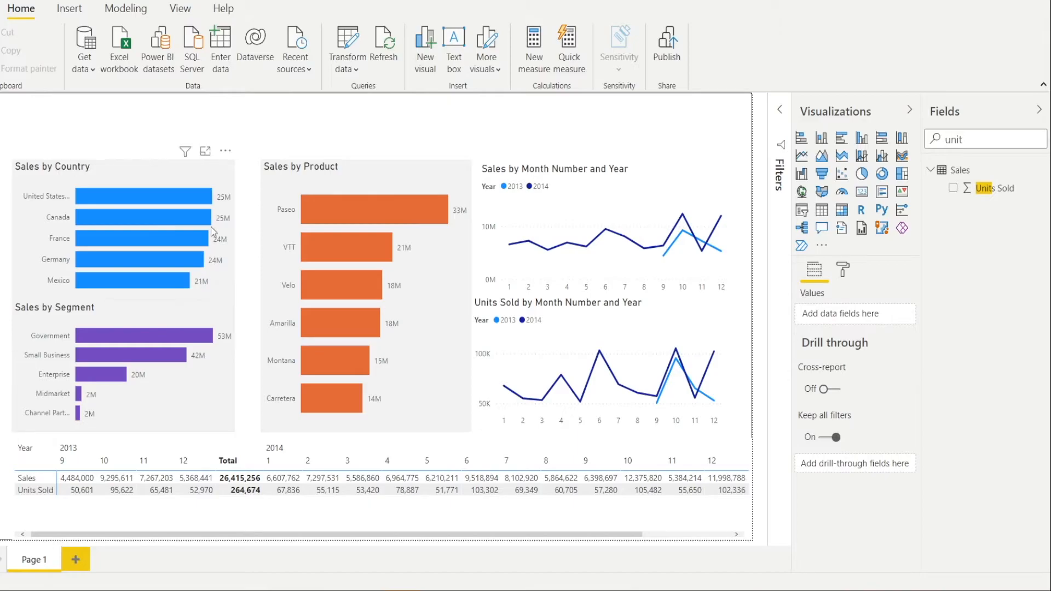
- Shorten the Sales by Country chart slightly to leave a narrow gap above Sales by Segment
click(123, 172)
drag(123, 299, 123, 293)
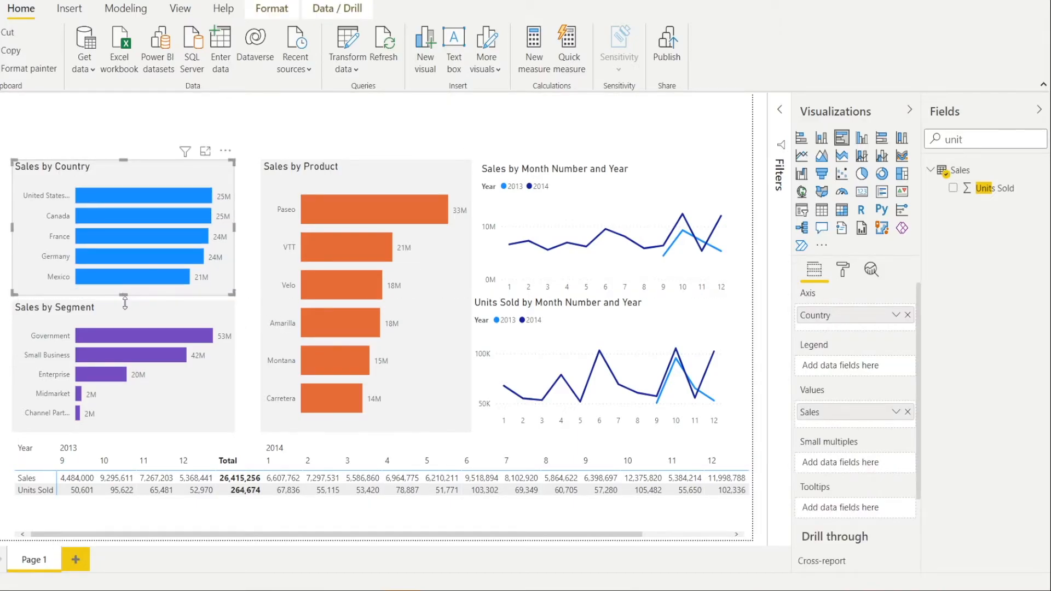
click(134, 311)
- Move the Sales by Product chart closer to the country chart and align the monthly sales line chart with the top of the row
drag(271, 207, 254, 208)
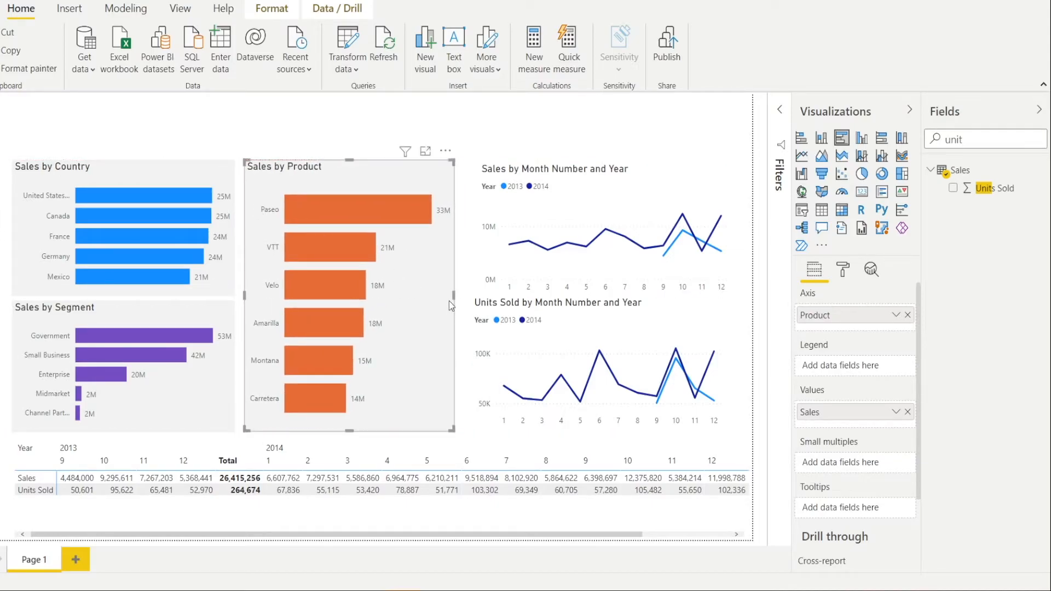
drag(454, 295, 457, 301)
drag(634, 176, 626, 165)
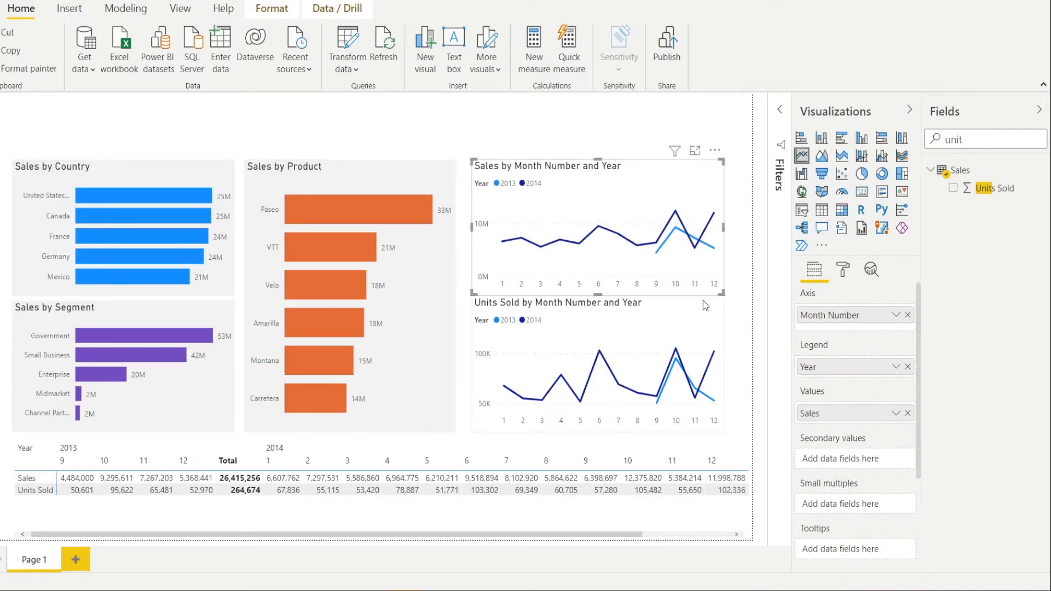
- Give both monthly line charts a light grey background with 50% transparency
click(695, 323)
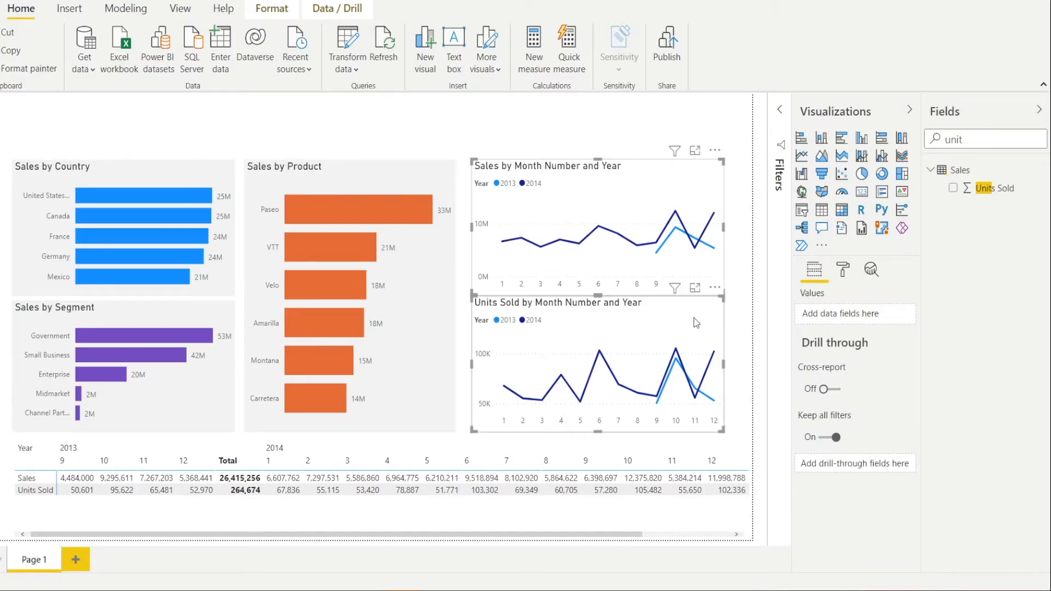
click(850, 271)
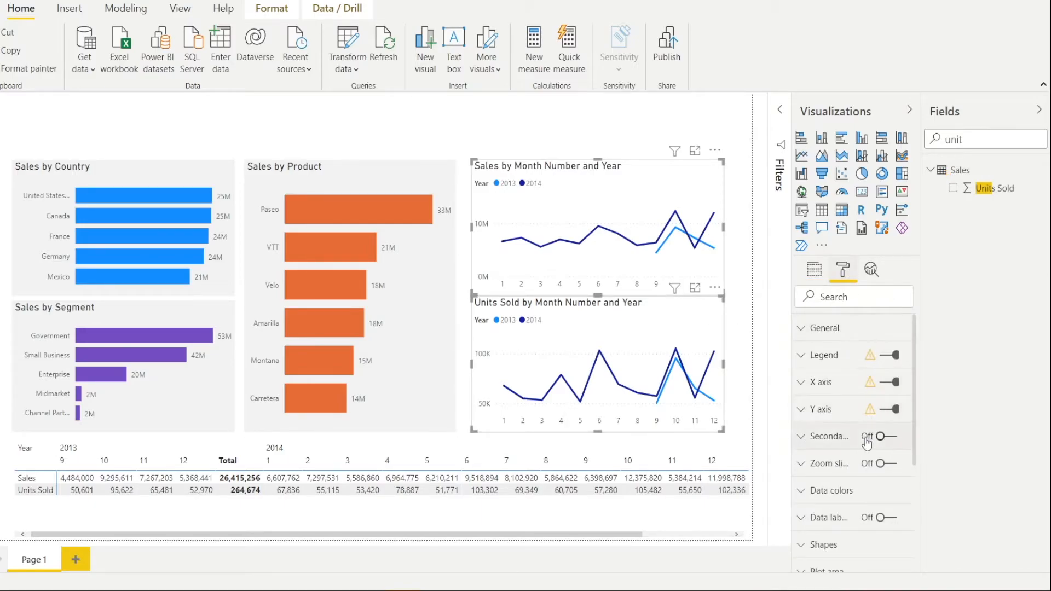
scroll(864, 444, down, 3)
scroll(864, 450, down, 1)
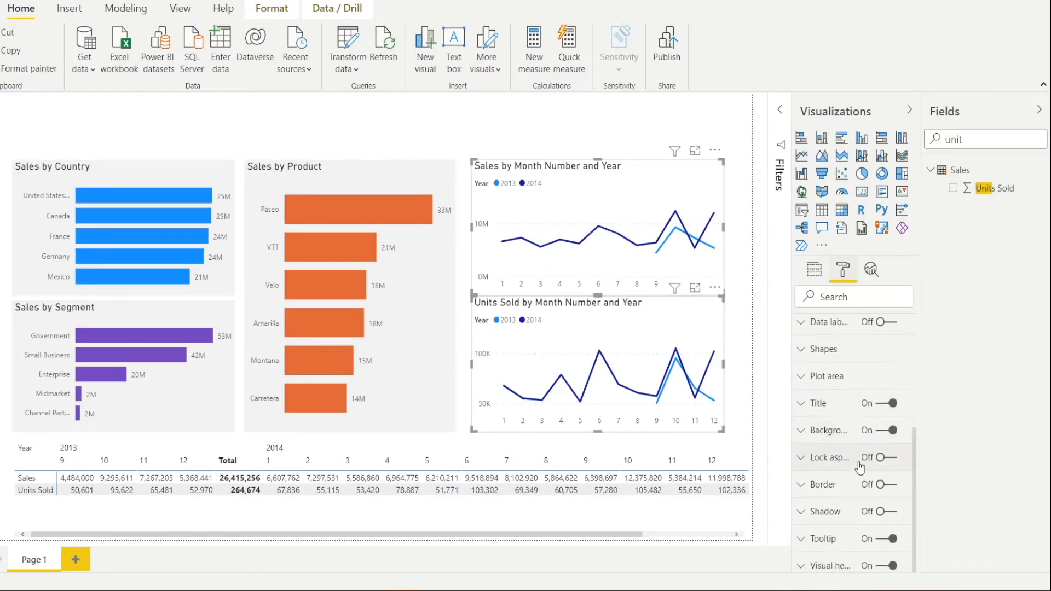
click(808, 430)
click(828, 475)
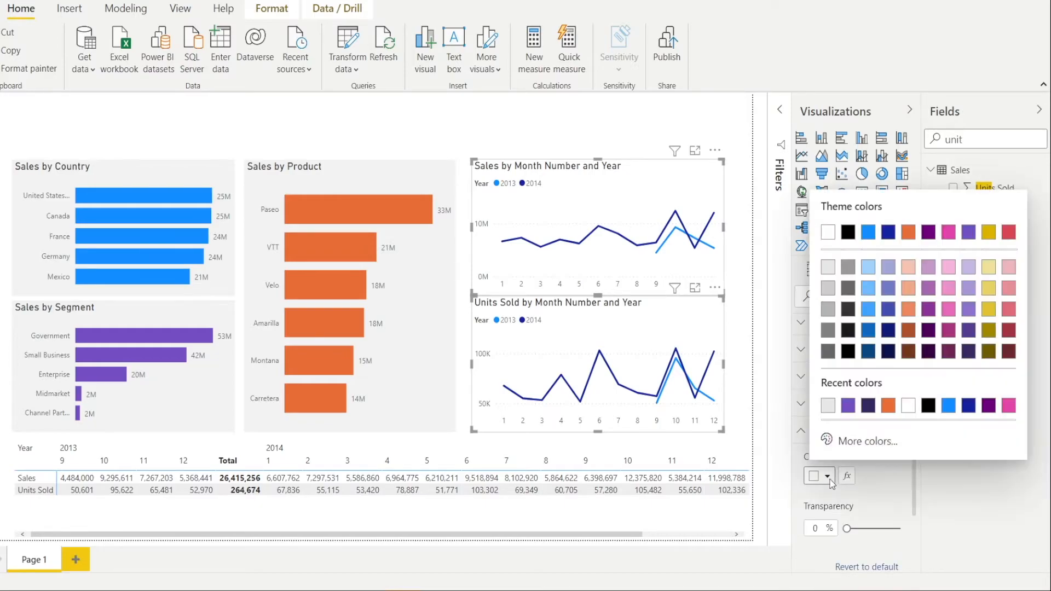
click(827, 269)
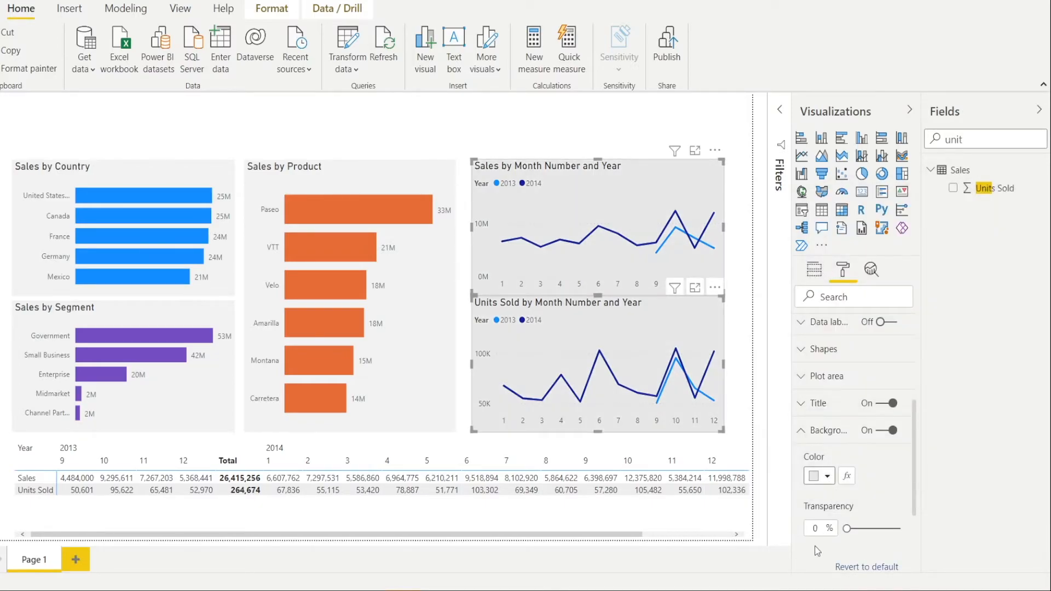
click(825, 526)
text(50)
key(Return)
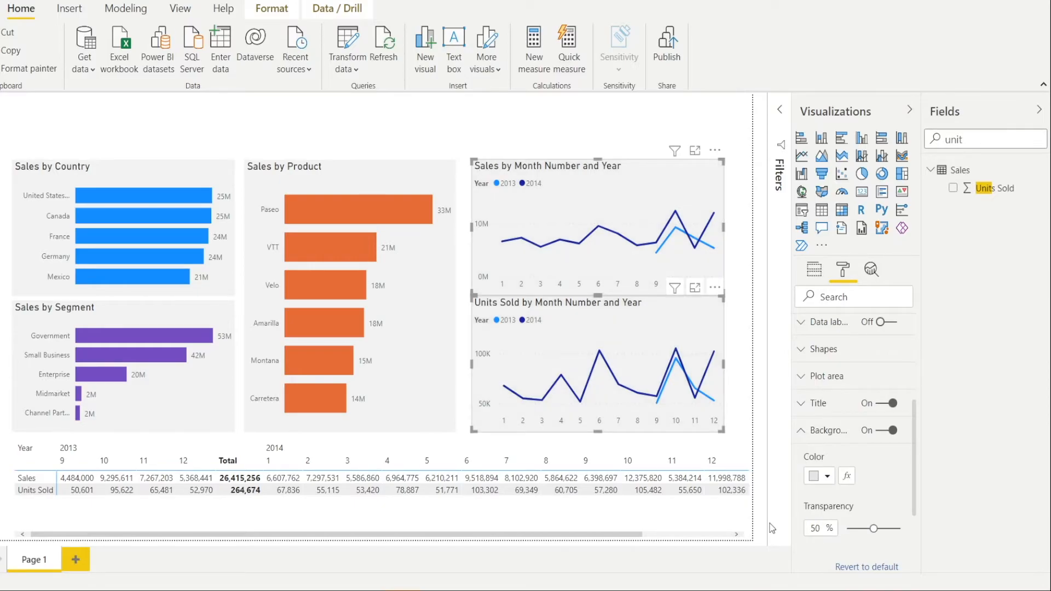
click(617, 145)
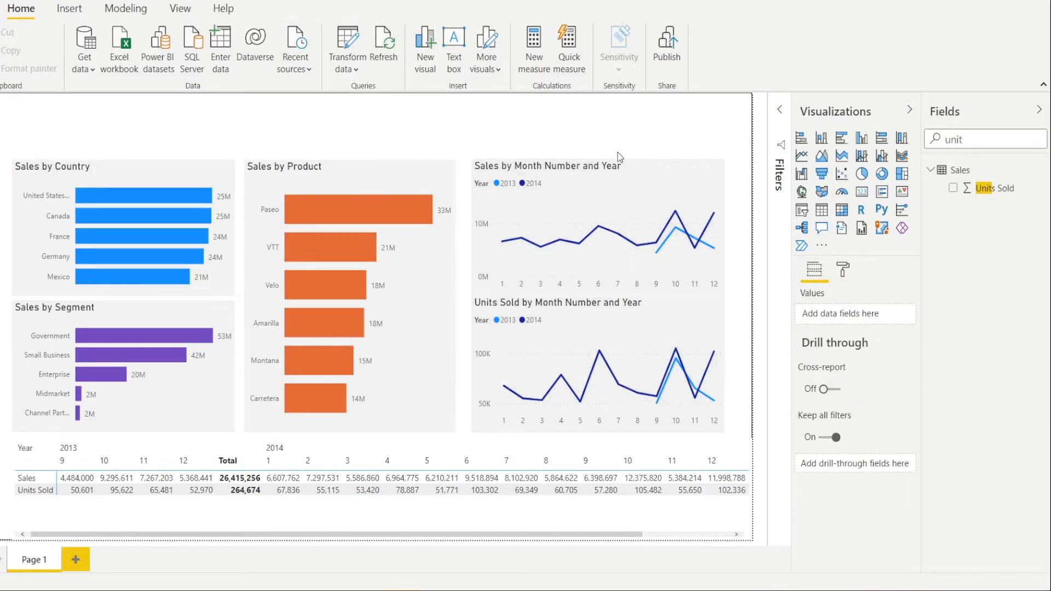
- Move the Units Sold line chart down slightly and shorten it so its bottom edge lines up with the neighbouring charts
drag(652, 317, 653, 321)
click(360, 442)
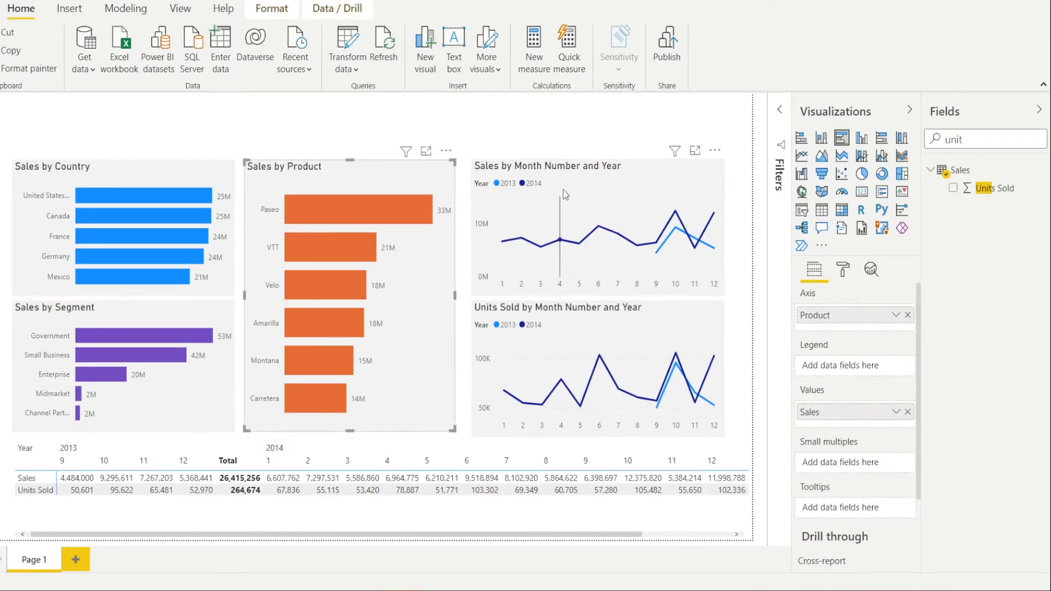
click(578, 310)
click(597, 298)
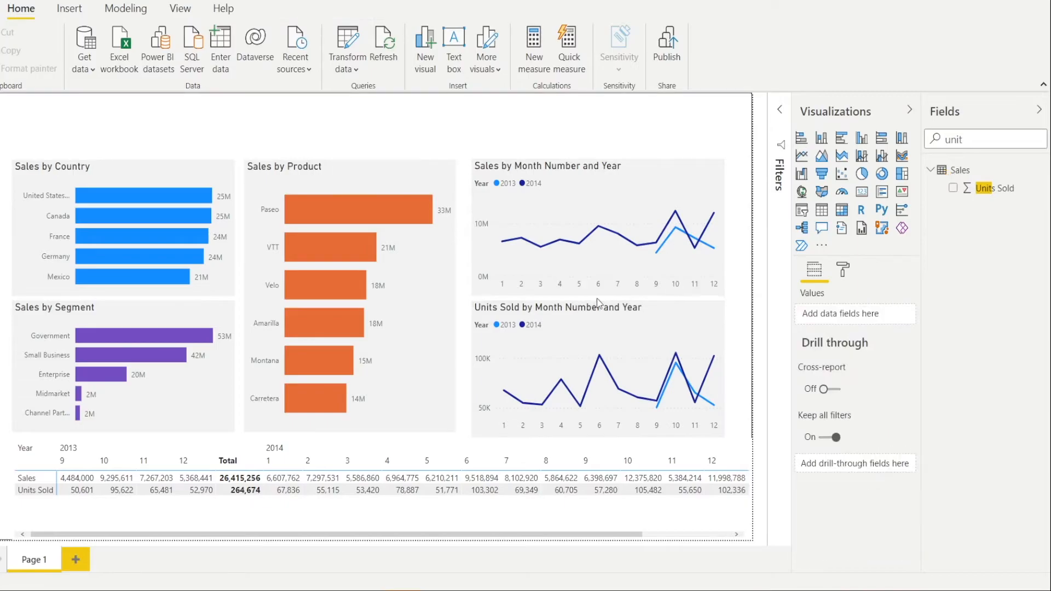
drag(591, 439, 599, 431)
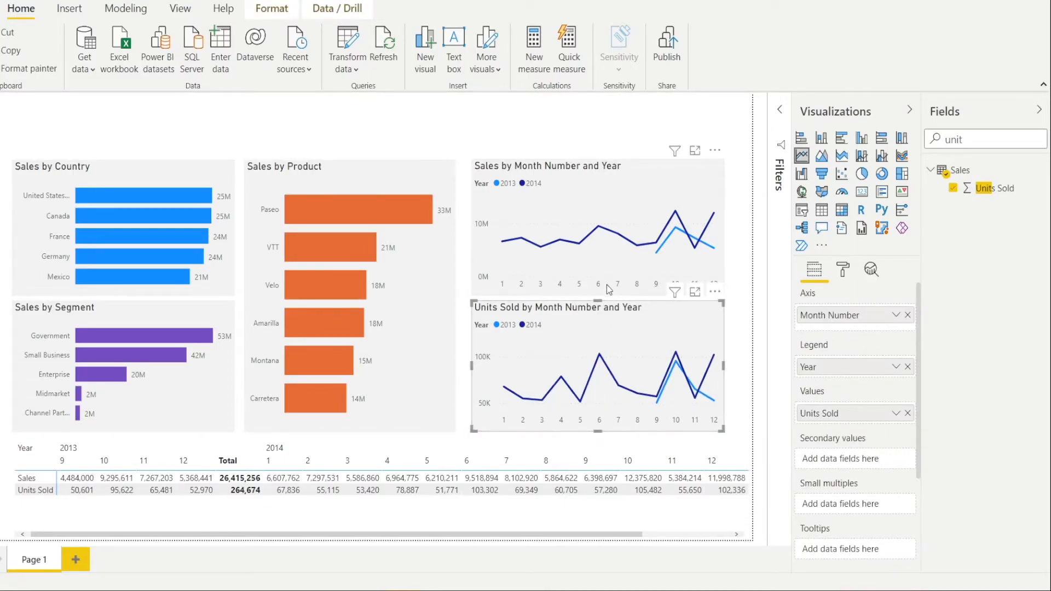
click(605, 264)
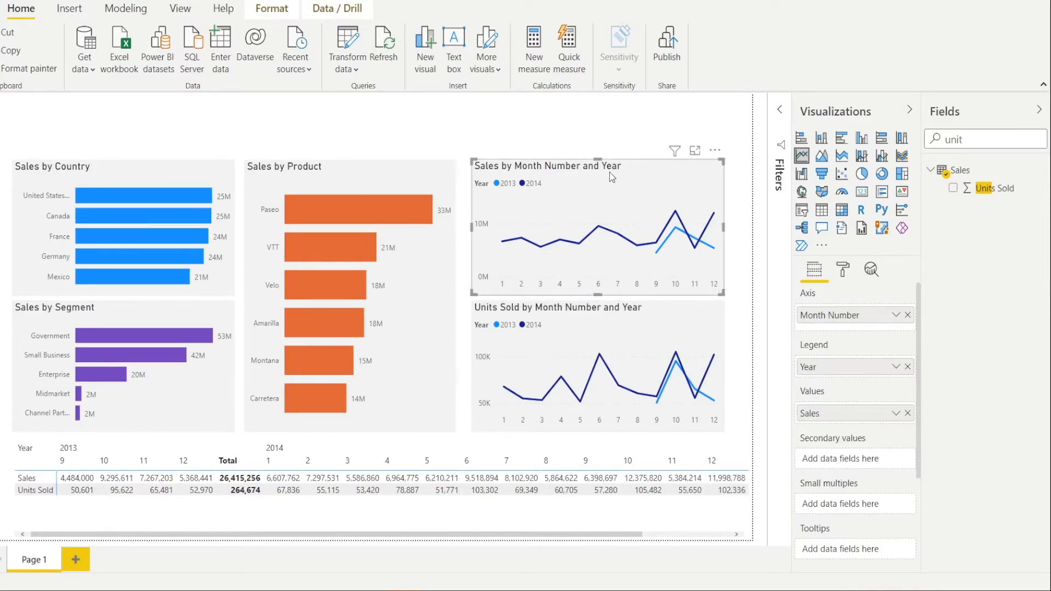
click(602, 140)
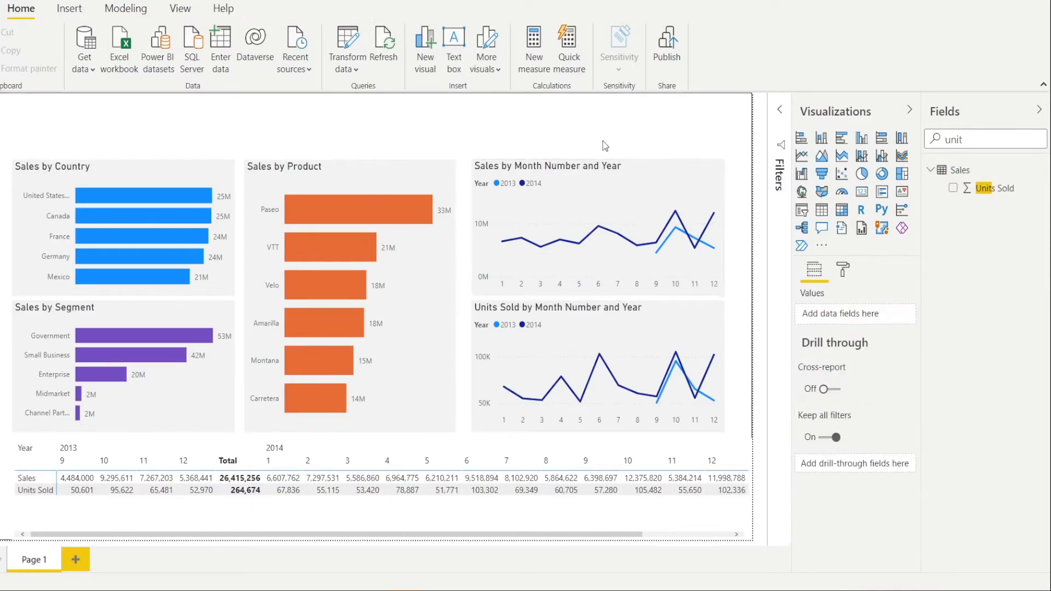
- Widen the Sales by Product chart slightly toward the line charts and check the gaps between the stacked charts
click(444, 273)
drag(456, 293, 462, 293)
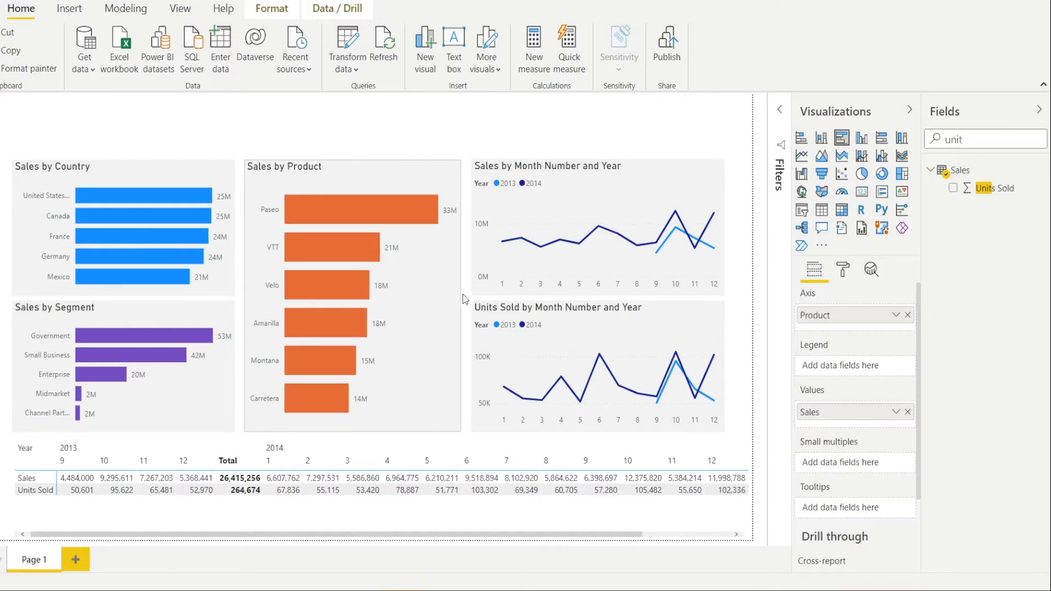
click(531, 302)
click(544, 292)
drag(597, 298, 602, 293)
click(177, 314)
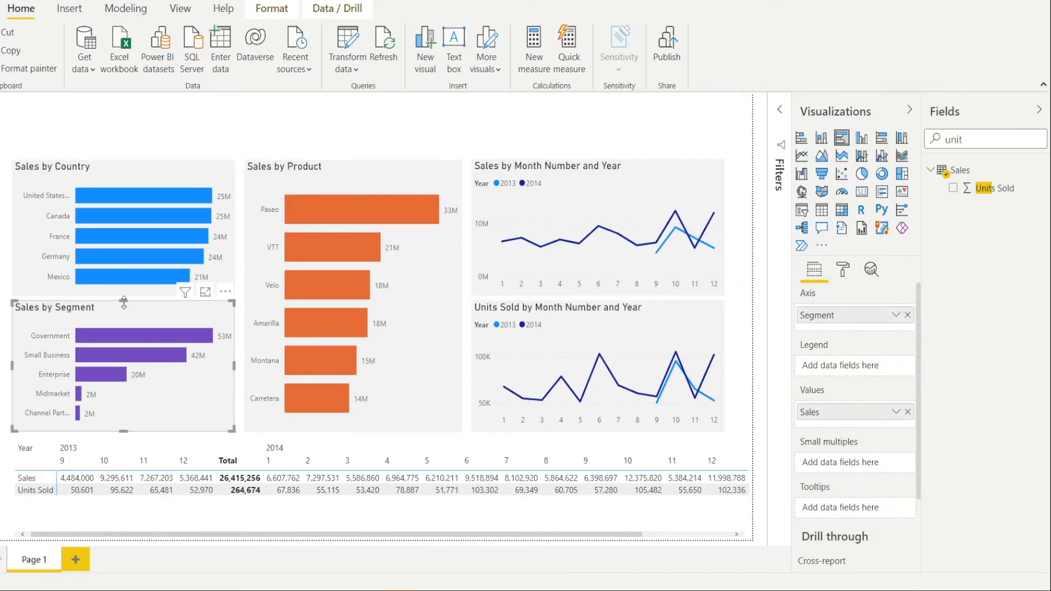
click(135, 294)
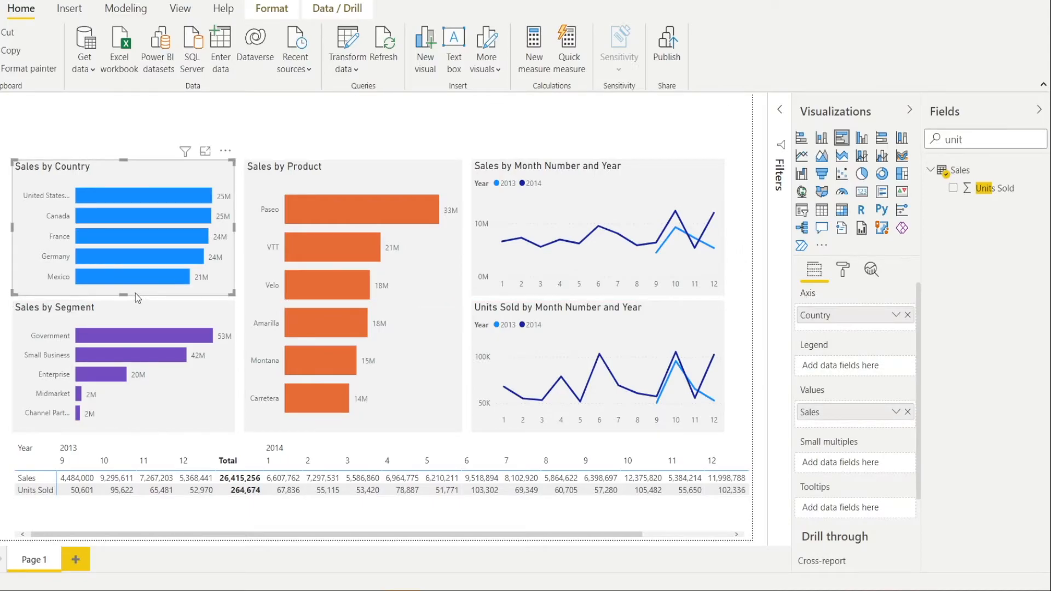
- Lower the top edge of the Sales by Segment chart and raise the bottom edge of the monthly sales line chart to widen the gaps
click(122, 301)
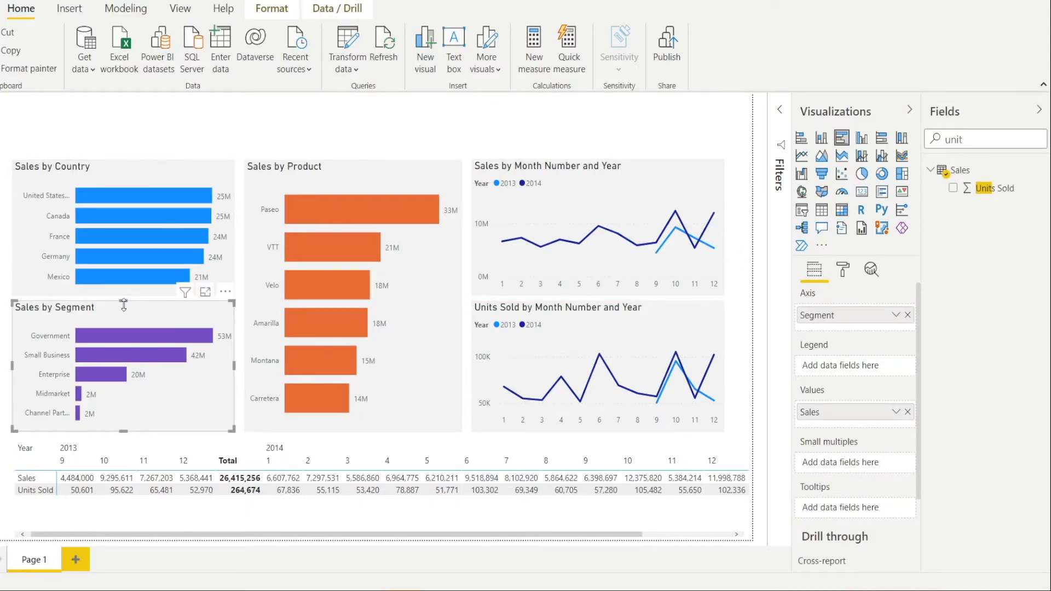
drag(124, 304, 124, 310)
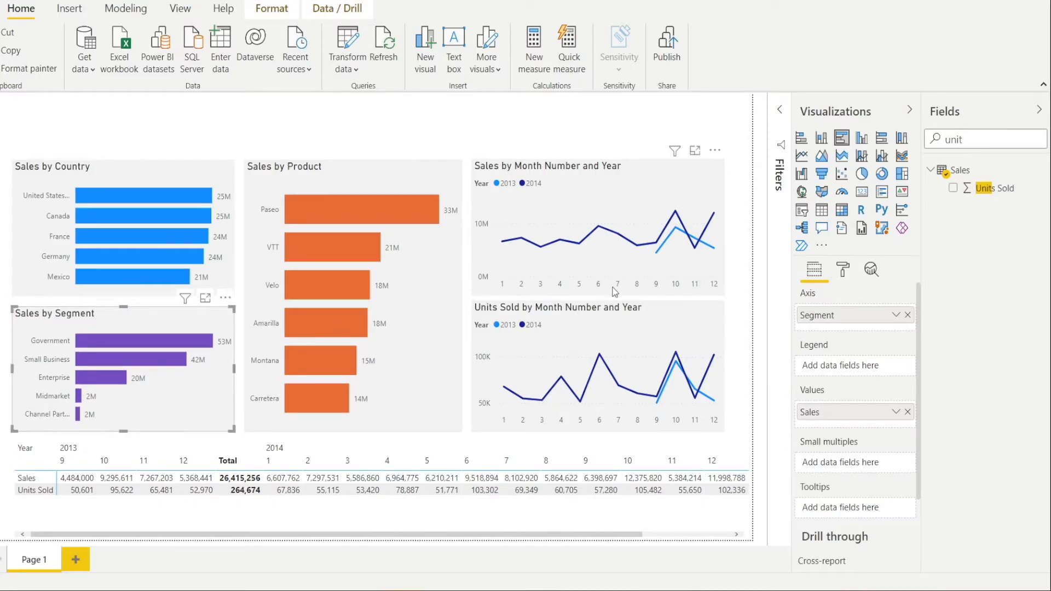
click(594, 289)
drag(599, 290, 598, 286)
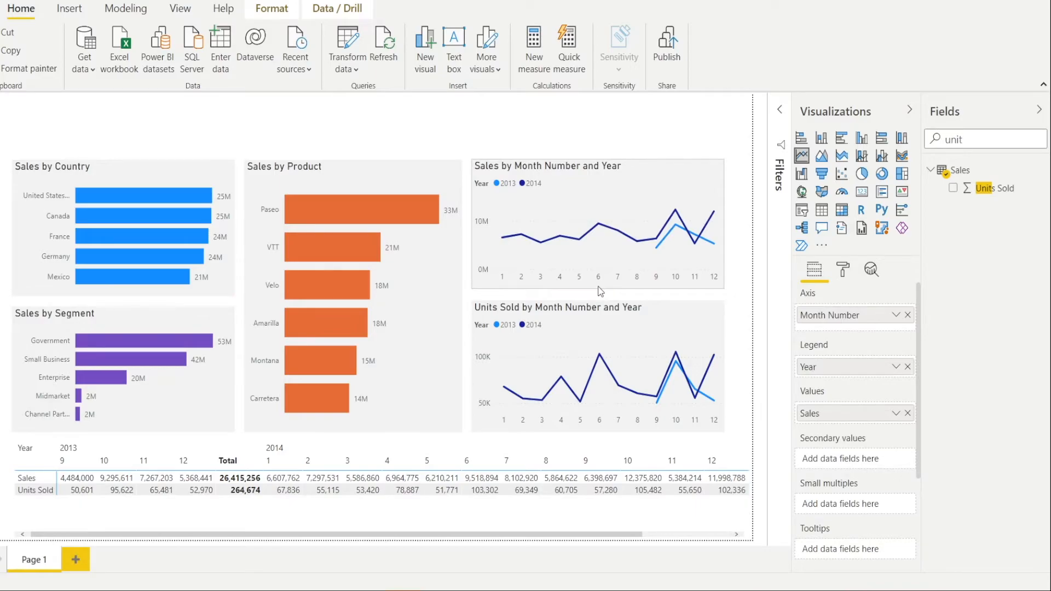
click(606, 317)
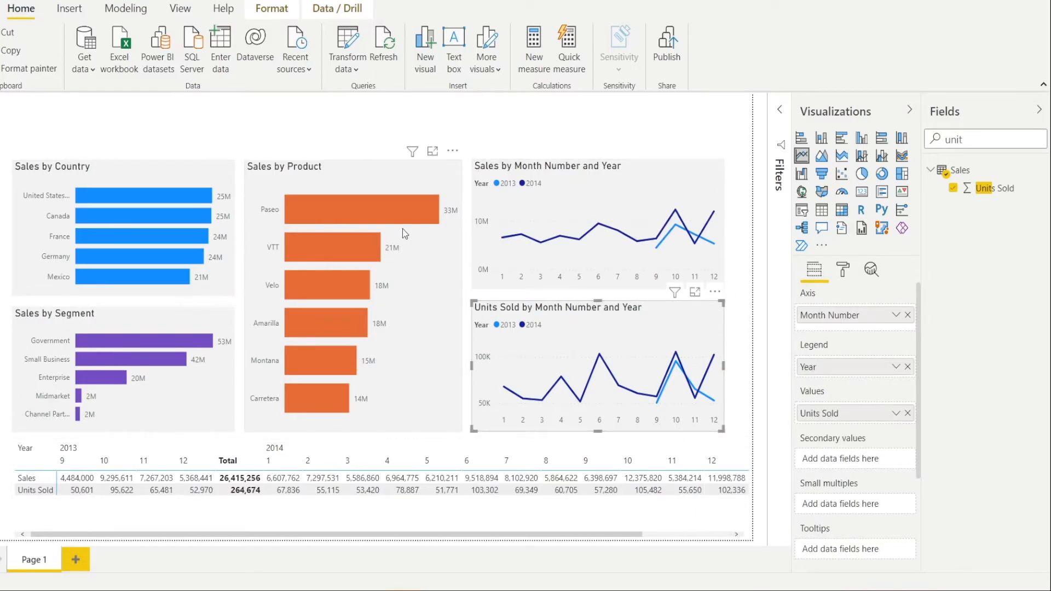
- Add a slicer to the page based on the Group field from the Country Grouping table
click(480, 129)
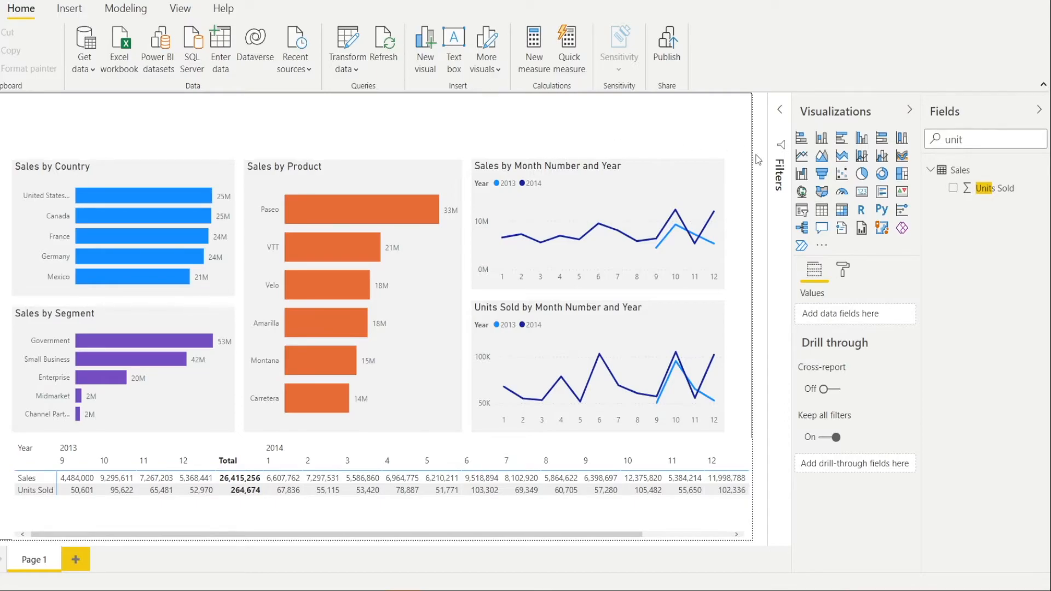
click(803, 215)
drag(146, 300, 488, 212)
drag(970, 139, 897, 140)
text(Group)
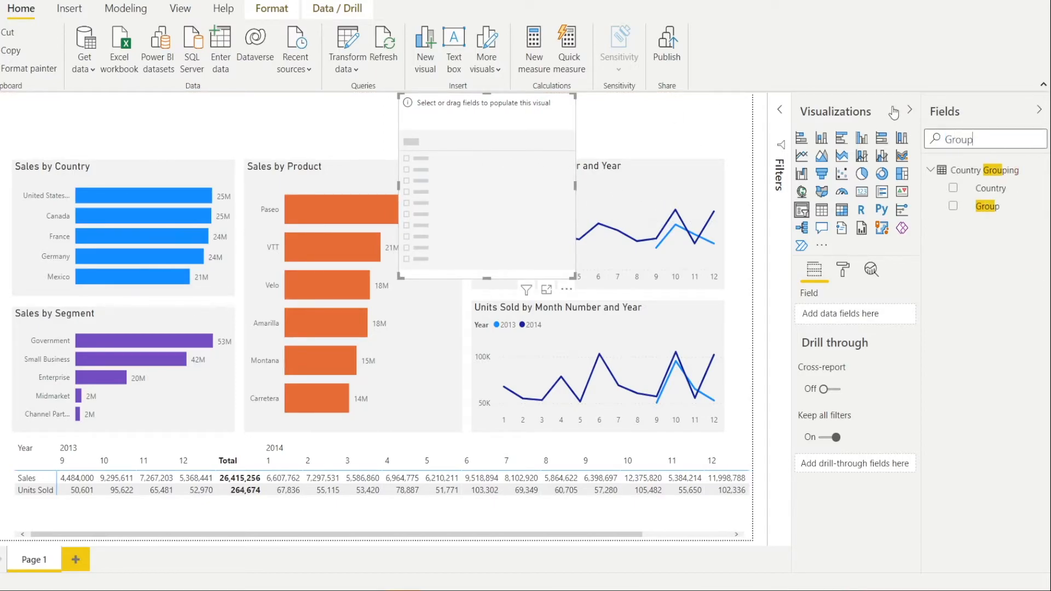
drag(992, 219, 862, 319)
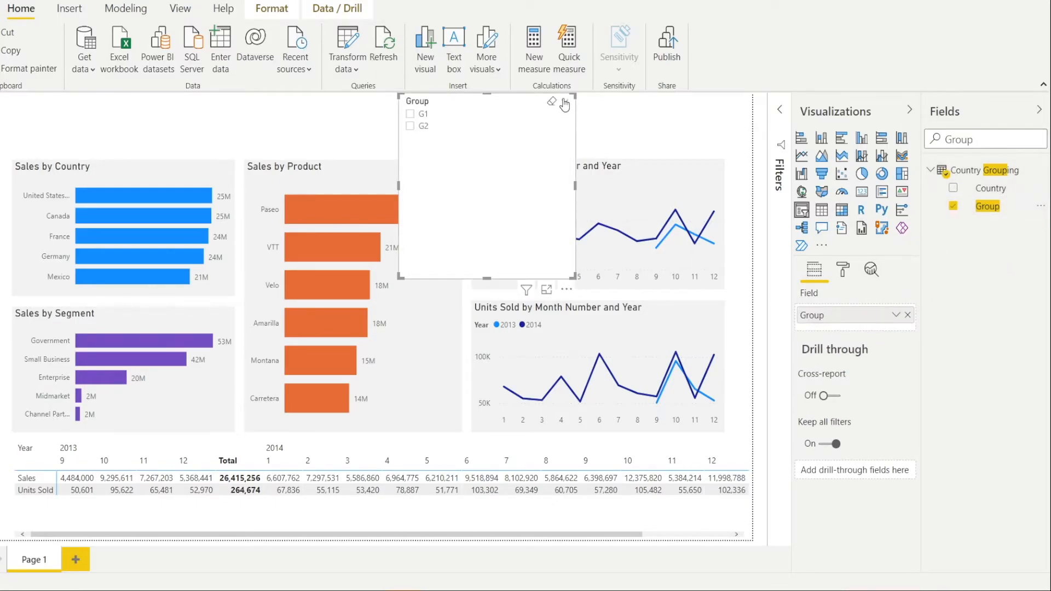
- Change the Group slicer from a list to a dropdown and shorten its frame to fit above the charts
click(564, 104)
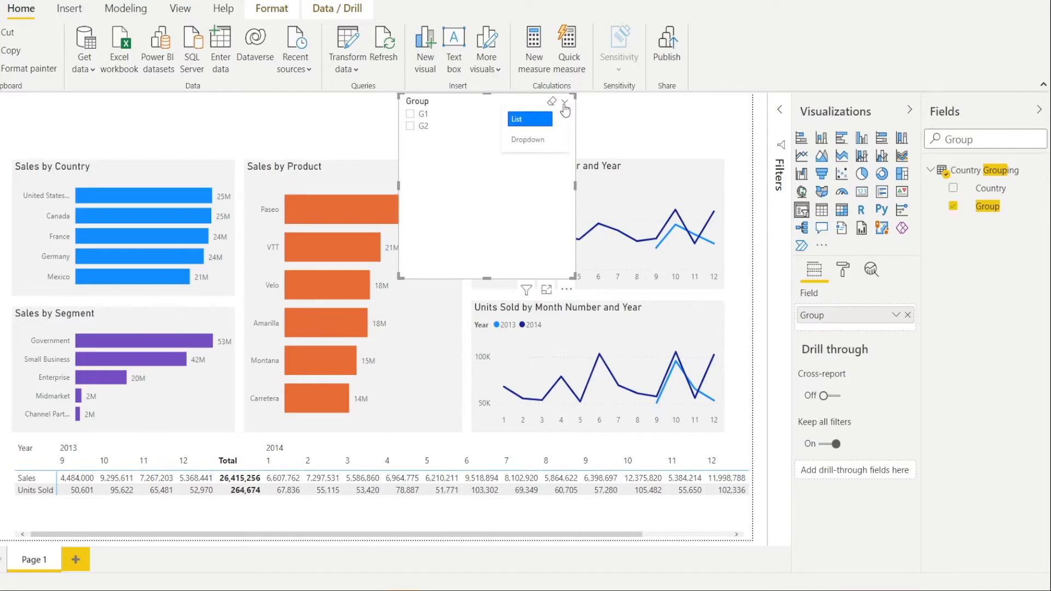
click(555, 145)
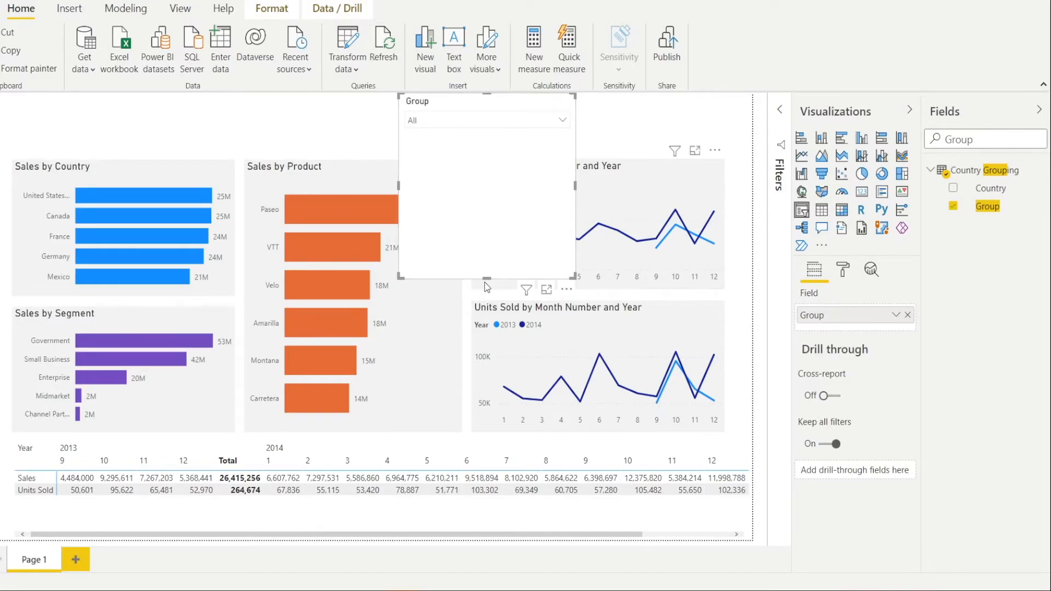
drag(491, 264, 514, 149)
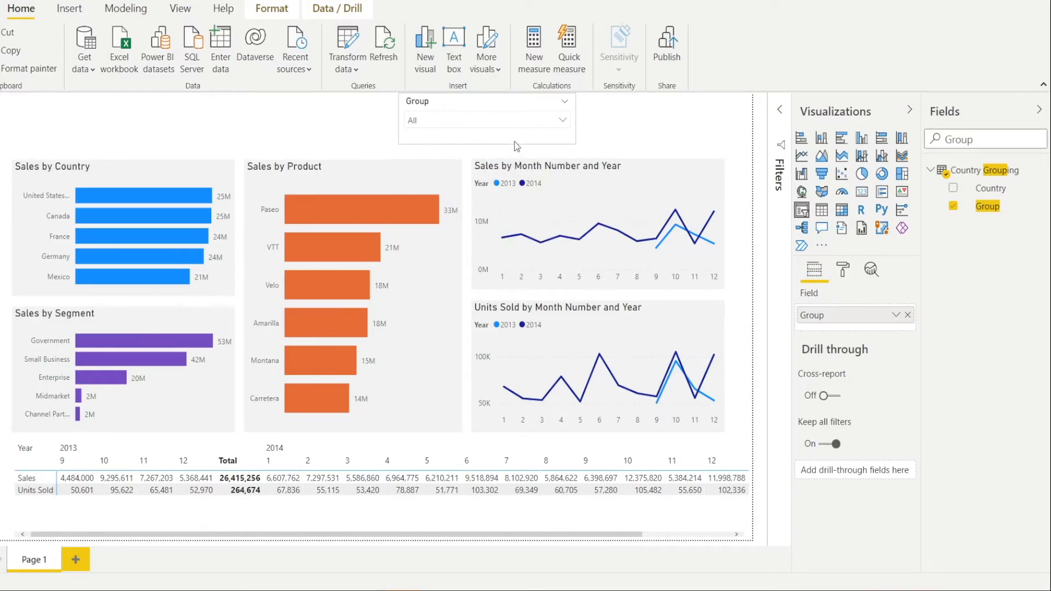
- Align the Group slicer with the left edge of the monthly sales line chart and narrow it to about half its width
drag(500, 104, 545, 104)
drag(651, 115, 542, 119)
click(553, 112)
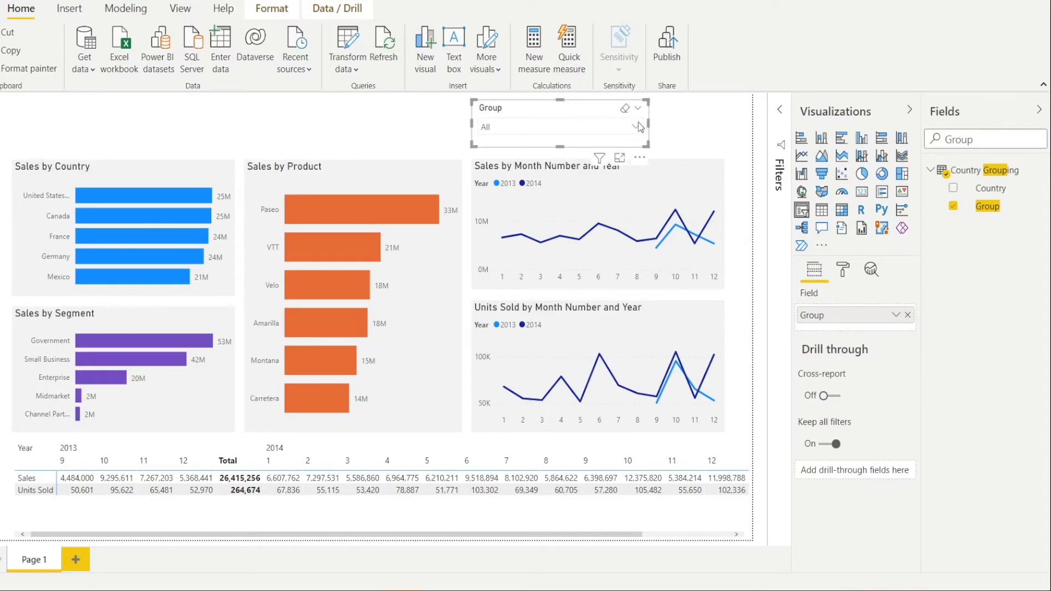
drag(648, 125, 570, 126)
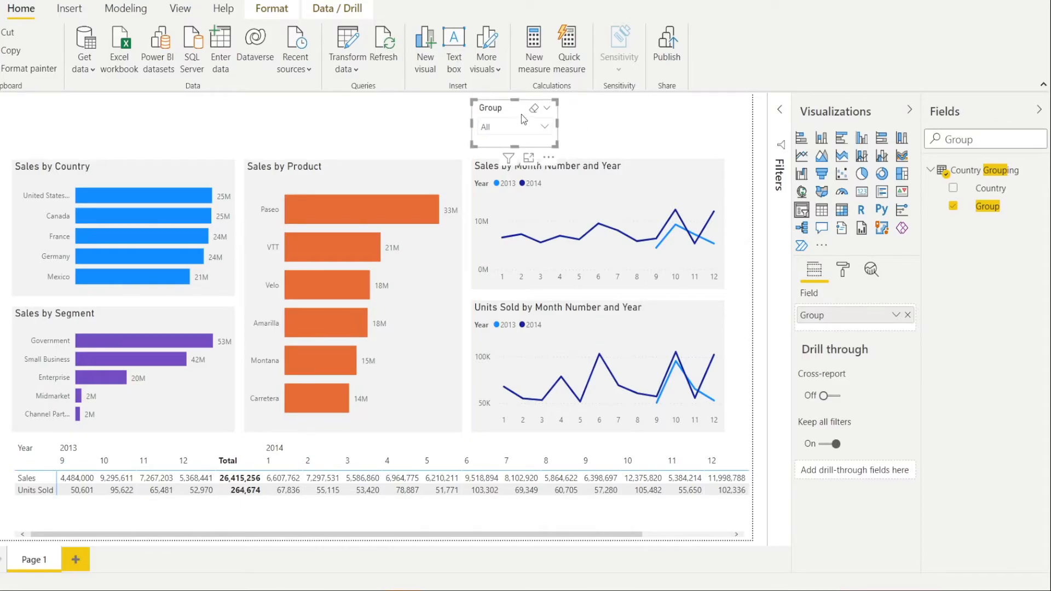
- Test the Group slicer by filtering the report to G1 and switching the selection to G2
click(550, 131)
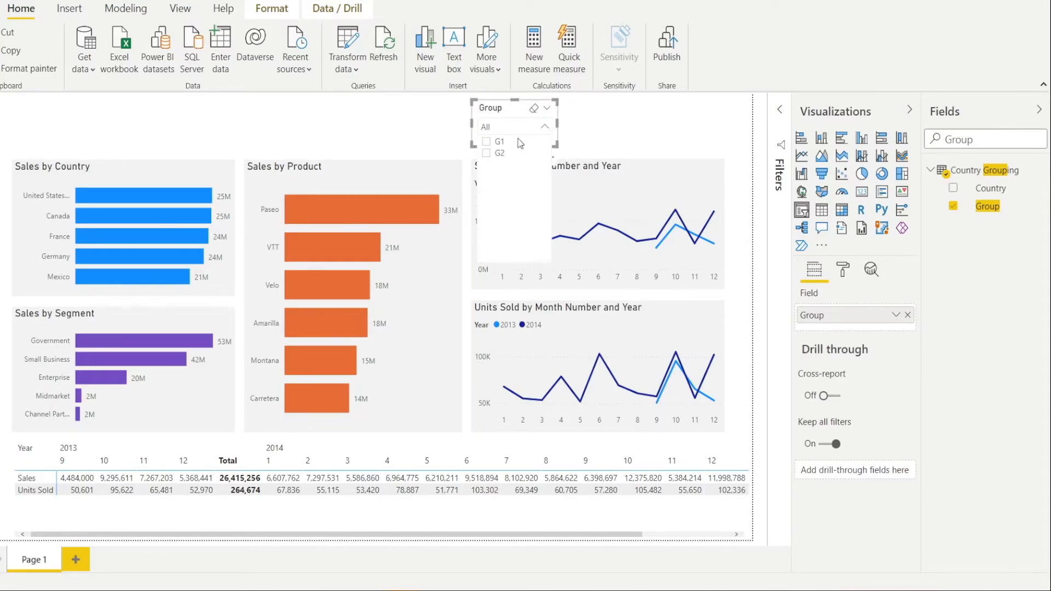
click(486, 142)
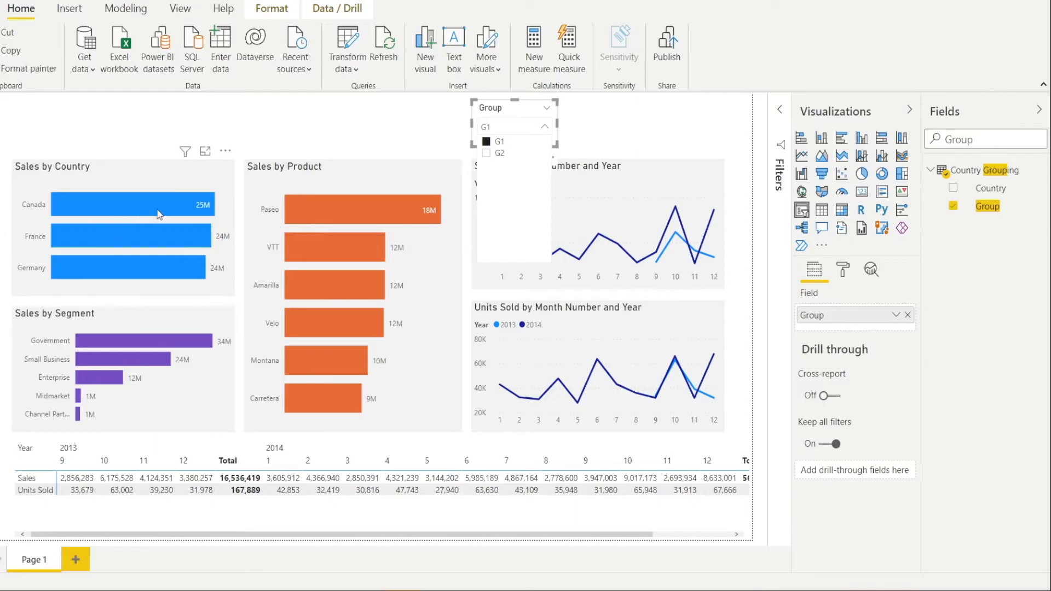
click(486, 154)
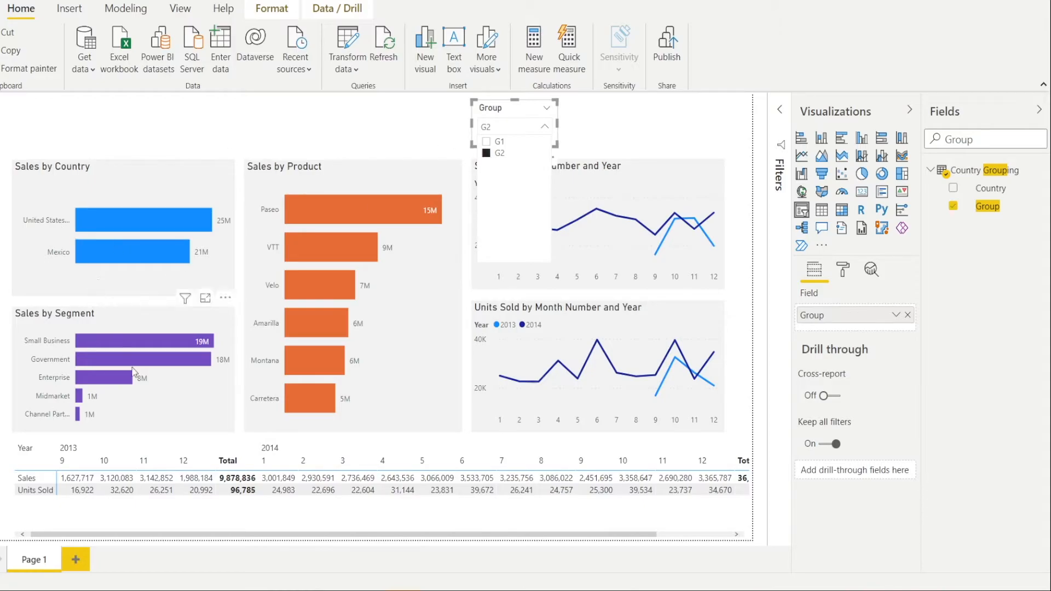
click(411, 132)
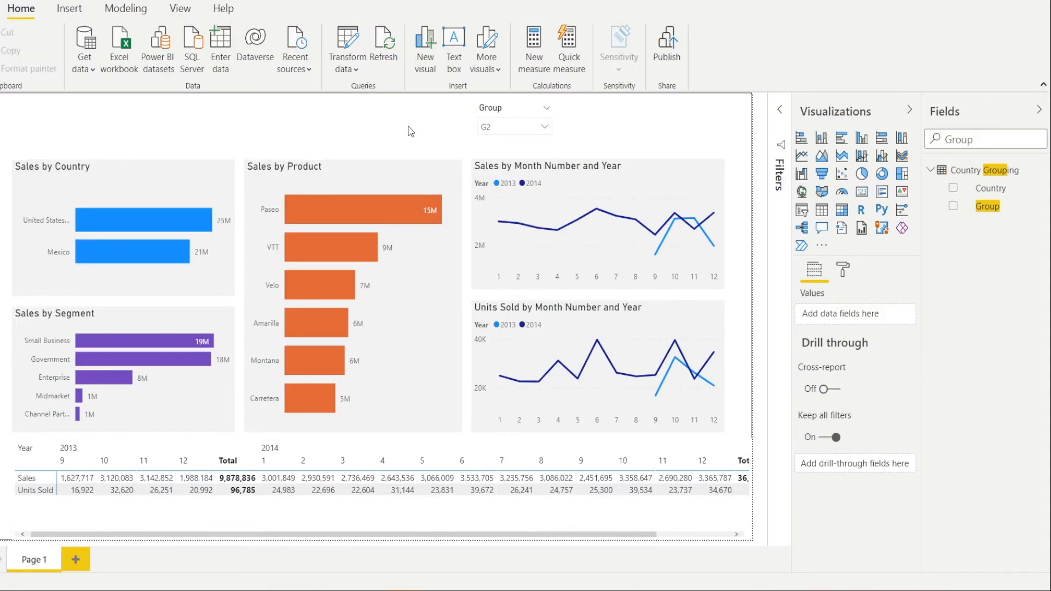
- Duplicate the Group slicer, place the copy directly beside it, and replace its field with Year from the Sales table
click(495, 112)
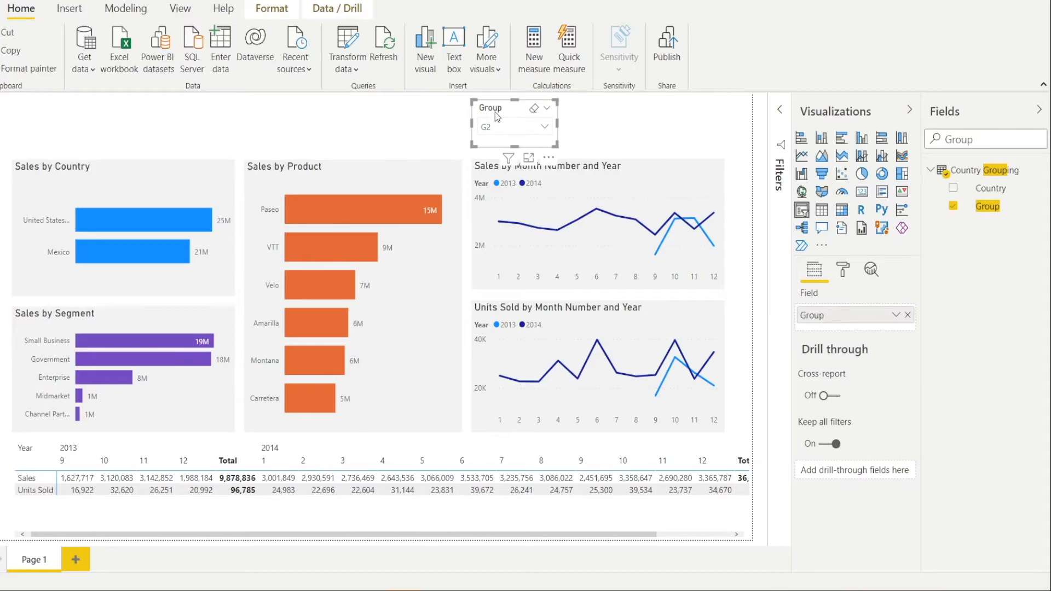
drag(495, 112, 590, 113)
key(ctrl+v)
double_click(990, 140)
text(Year)
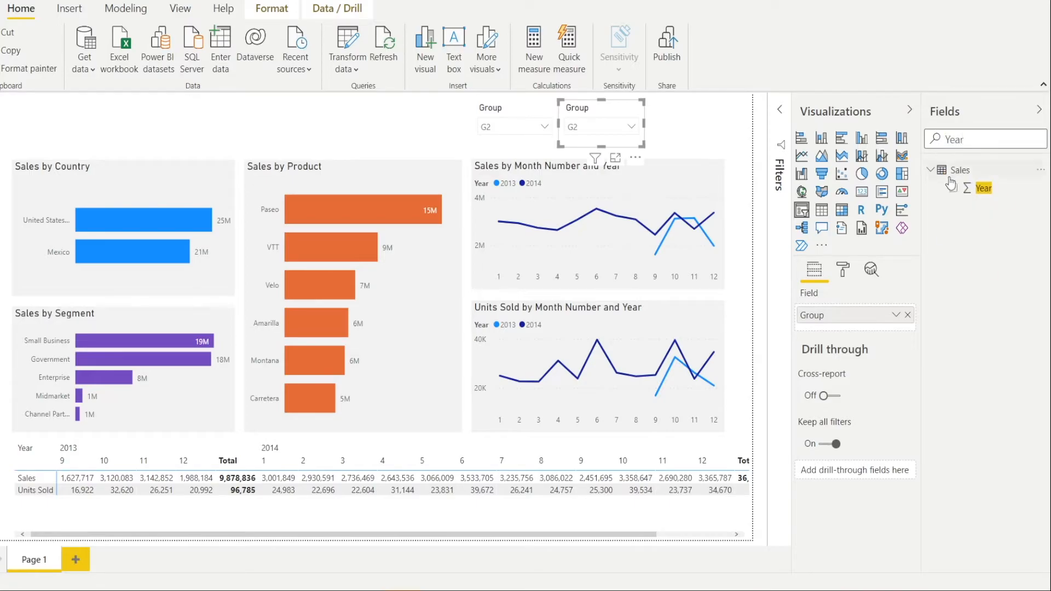
drag(983, 189, 859, 313)
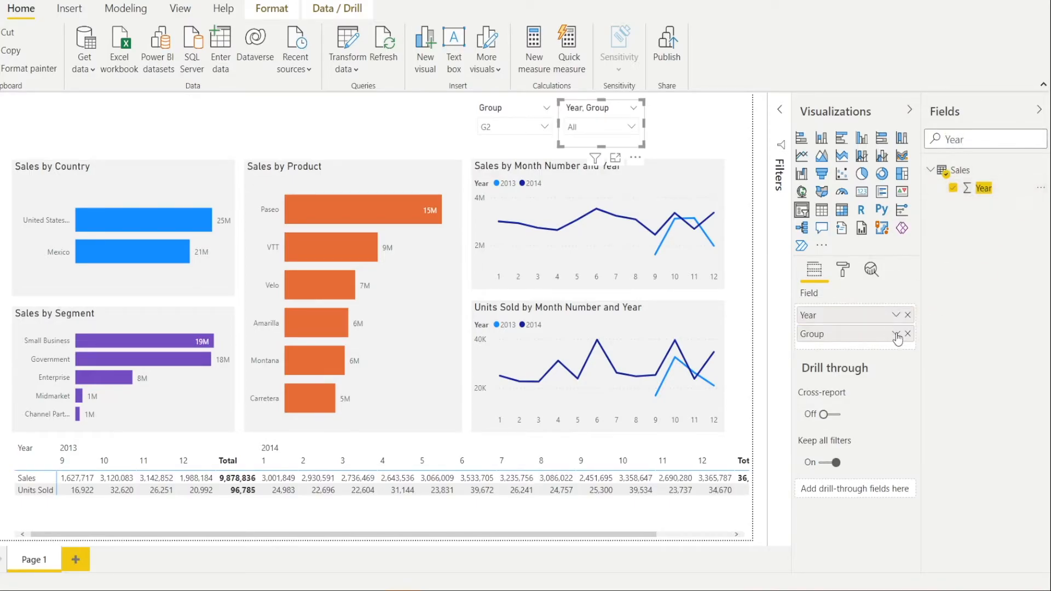
click(908, 334)
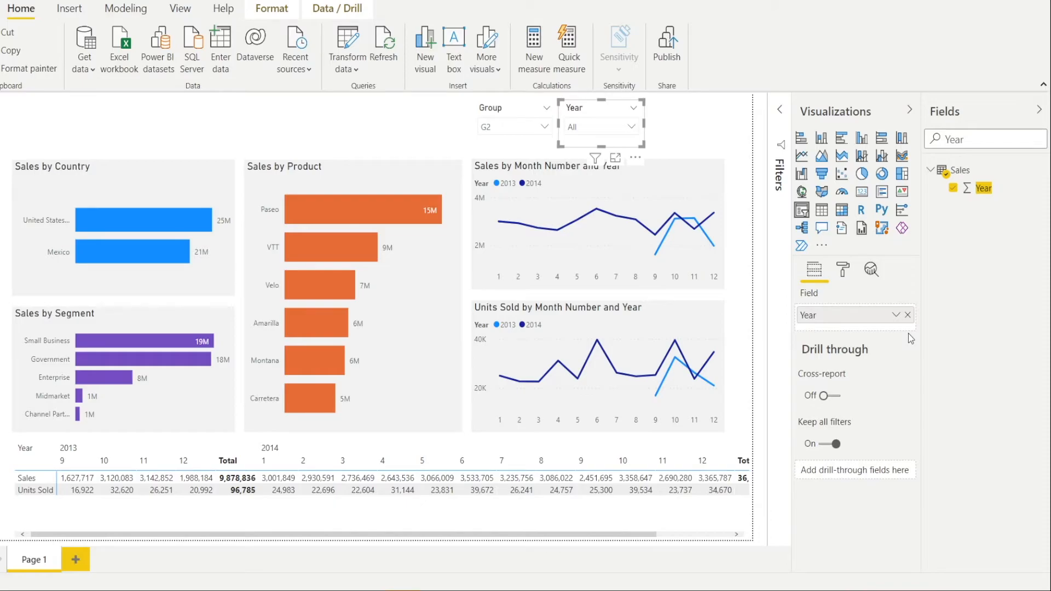
- Duplicate the Year slicer, place the copy to its right, and replace its field with Month Number
key(ctrl+c)
key(ctrl+v)
drag(598, 116, 679, 107)
drag(970, 137, 916, 147)
text(Month)
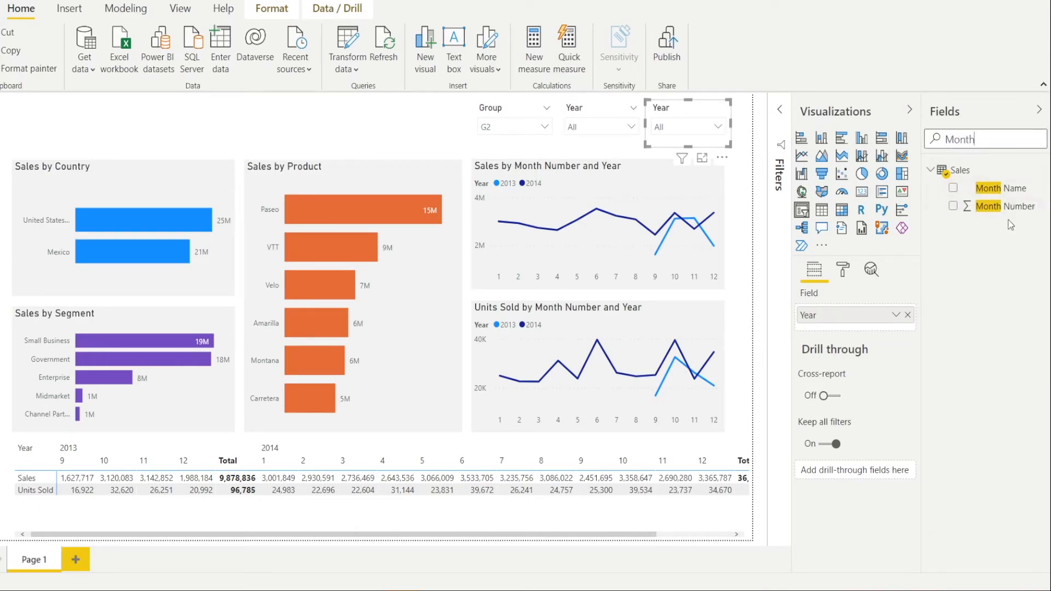
click(908, 315)
drag(1002, 206, 873, 317)
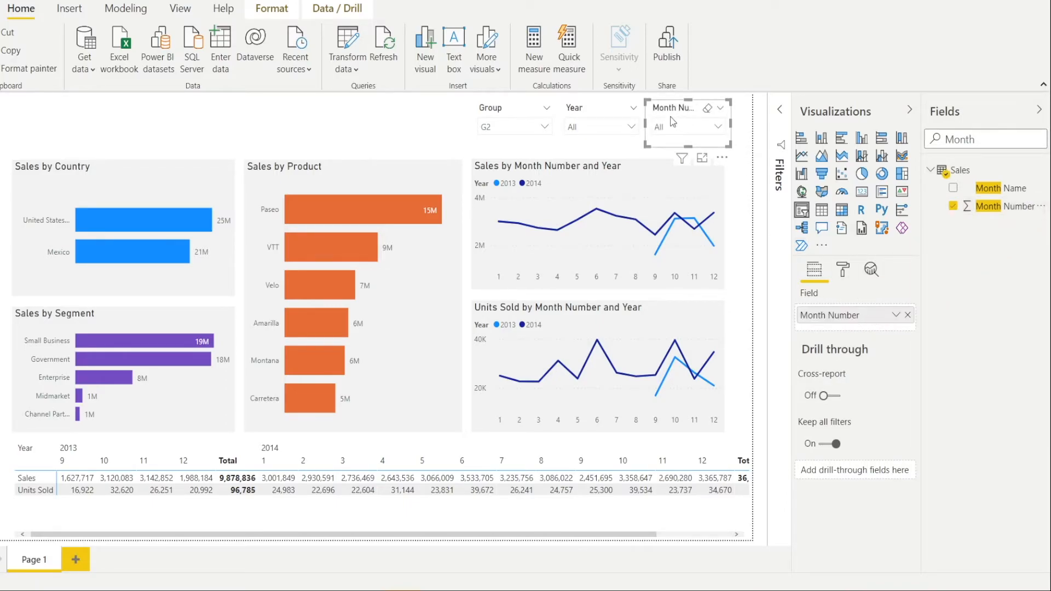
- Rename the Month Number field as Month for the third slicer
click(723, 127)
click(666, 111)
double_click(830, 322)
text(Month)
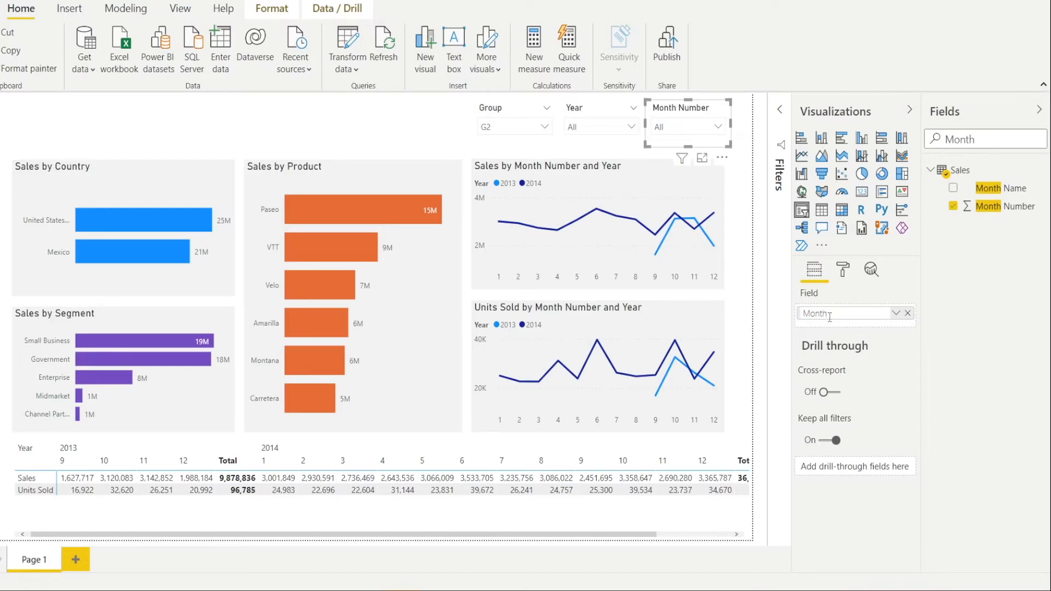
key(Return)
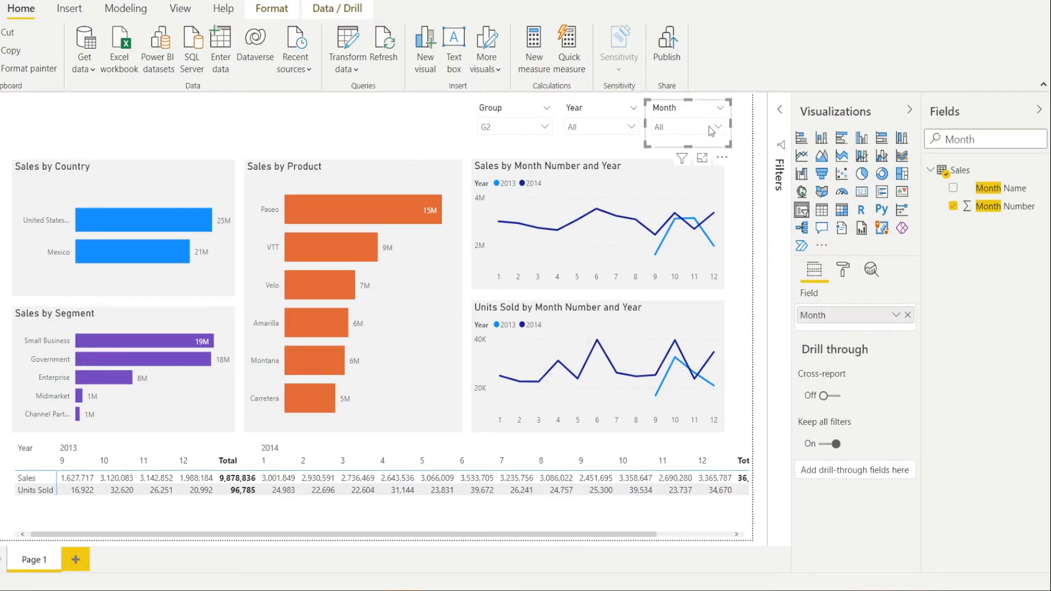
- Insert a horizontal line shape, reduce its frame height, and place it above the Sales by Country chart at the page's left margin
click(410, 118)
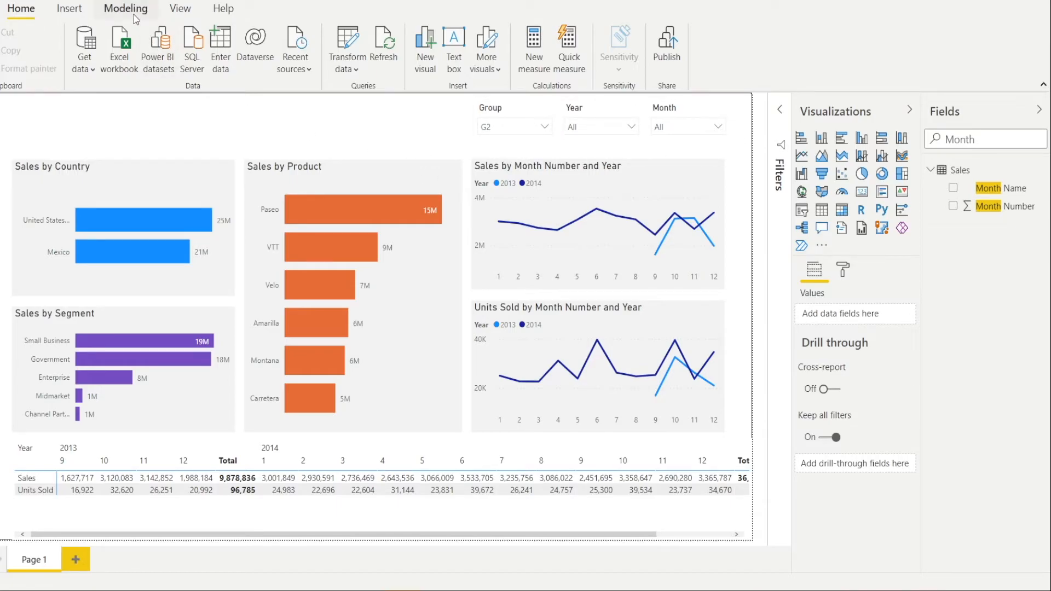
click(69, 8)
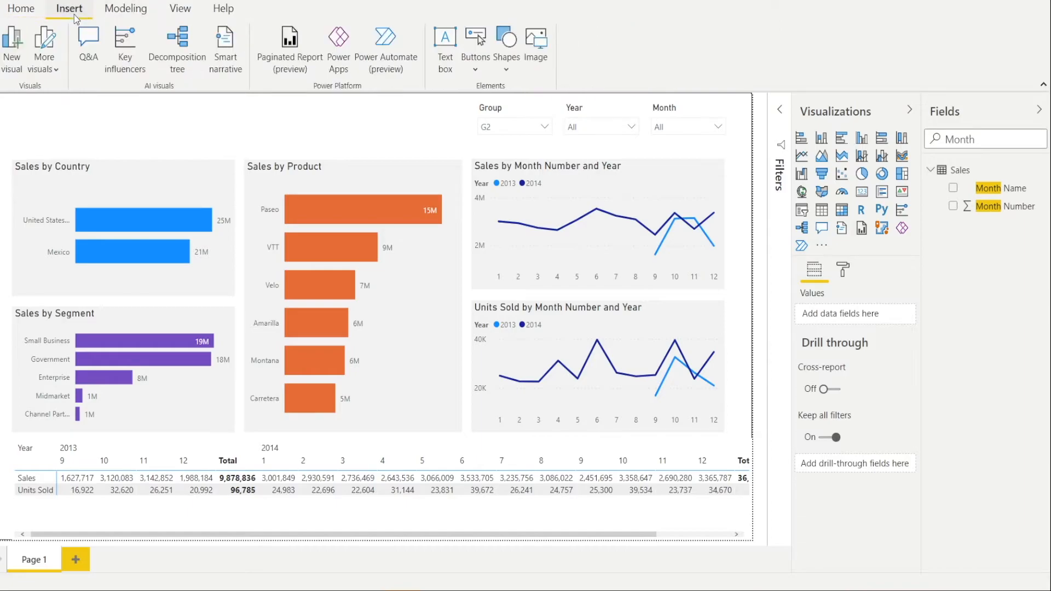
click(507, 44)
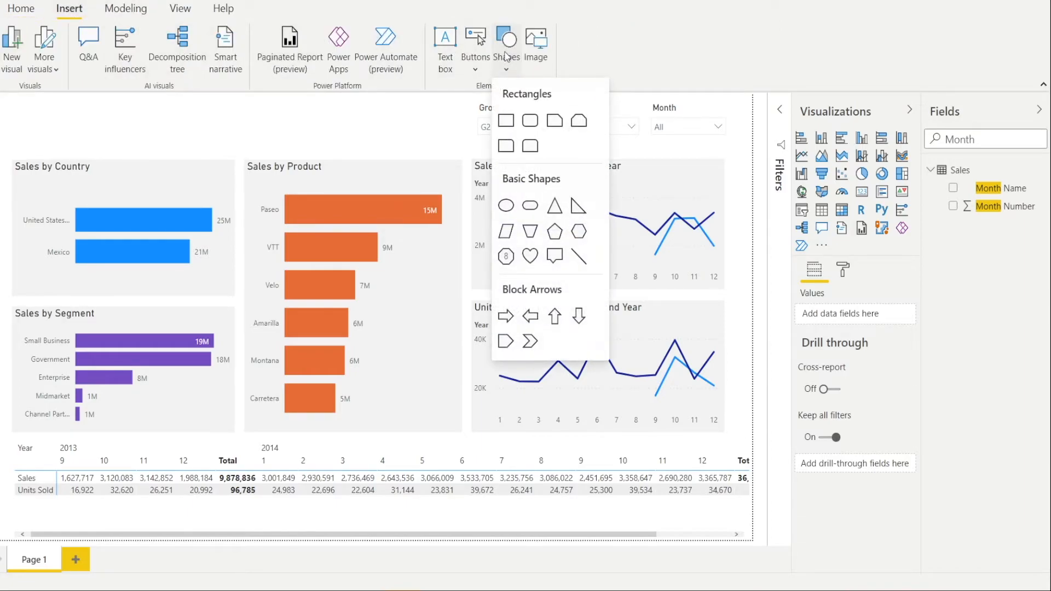
click(579, 259)
drag(225, 216, 365, 191)
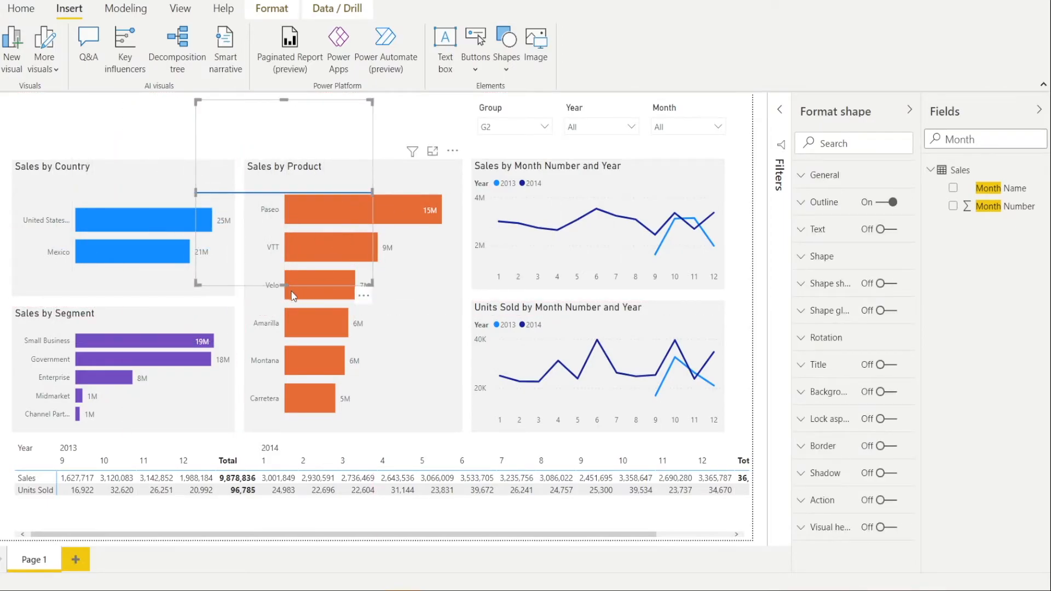
drag(285, 285, 120, 144)
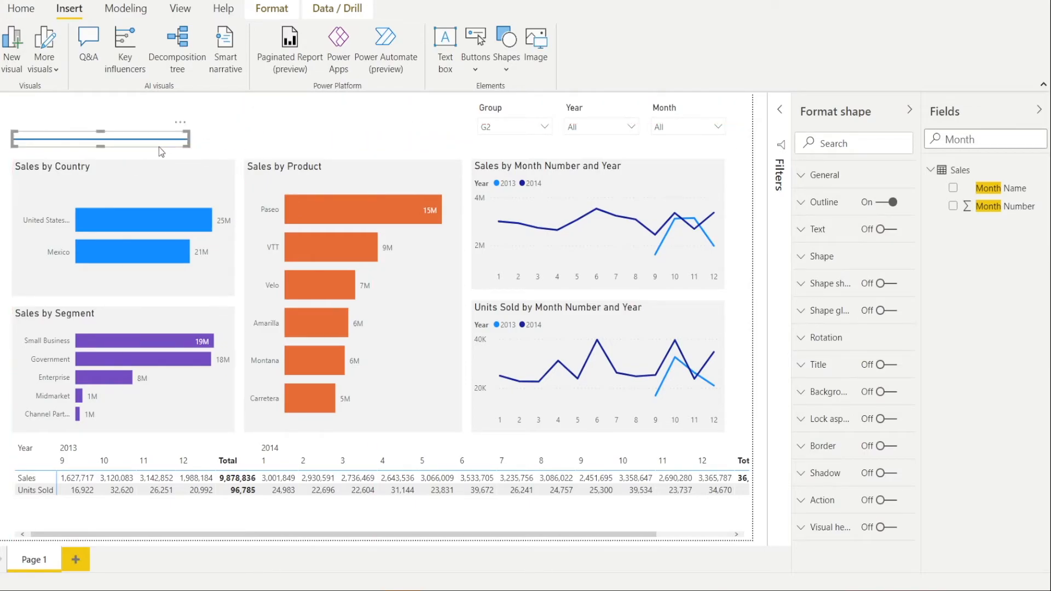
- Stretch the line across the page to the Month slicer's right edge and position it between the slicers and the charts
drag(483, 152, 716, 137)
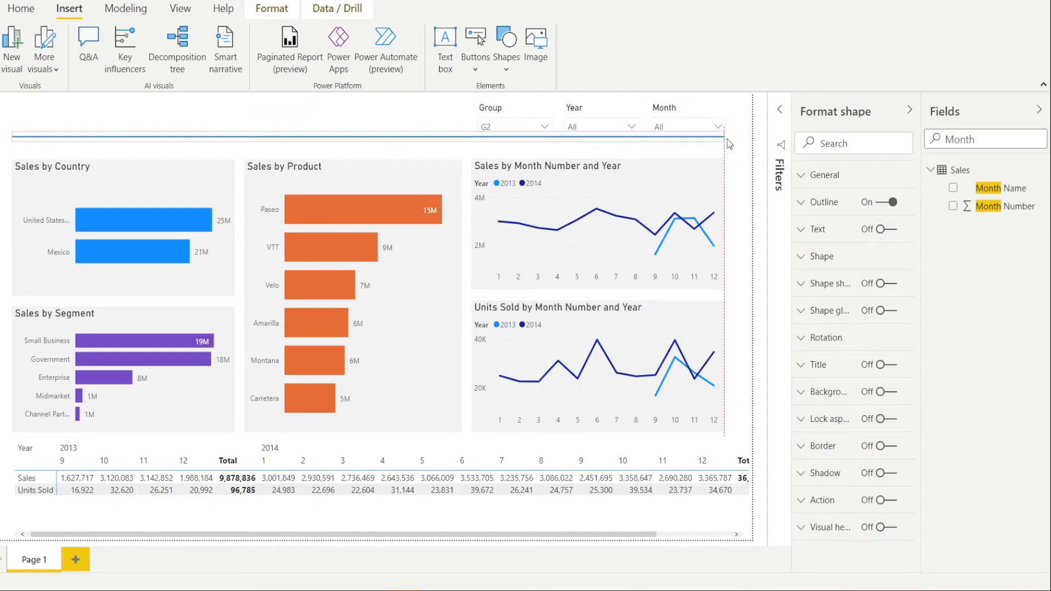
click(378, 119)
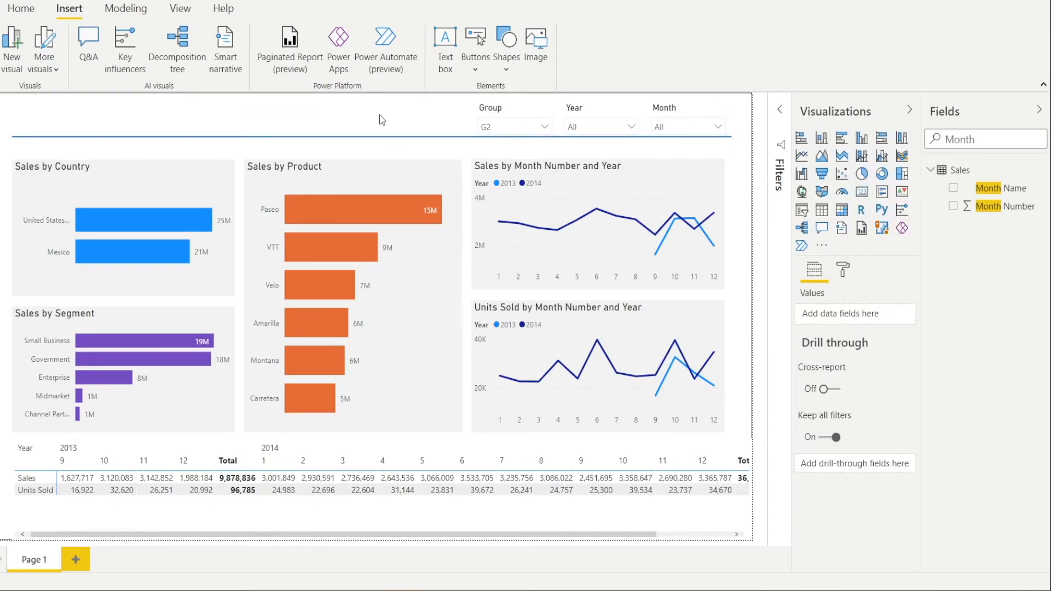
drag(107, 136, 108, 141)
click(89, 111)
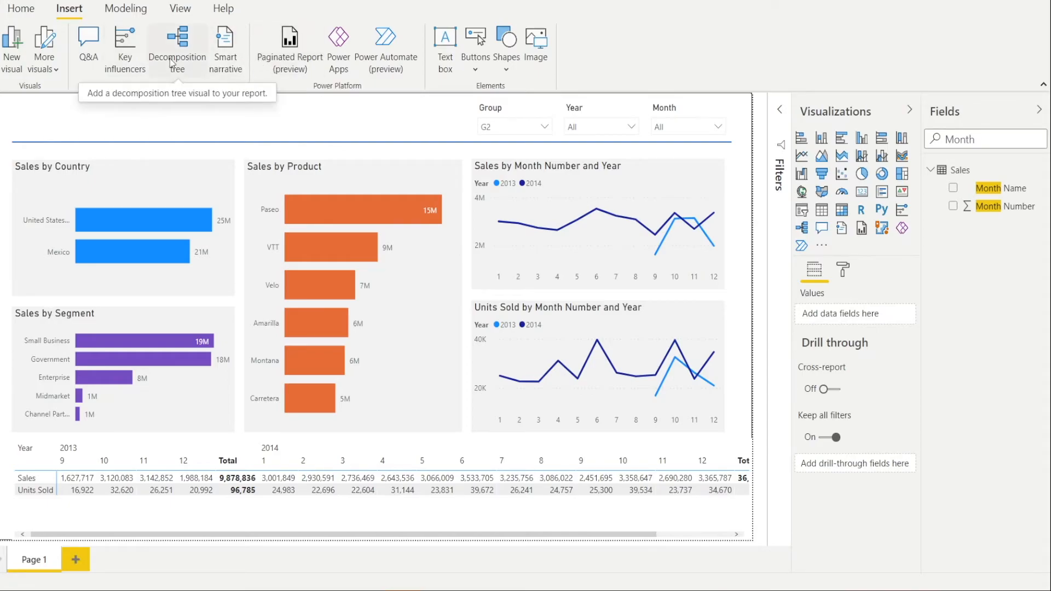
- Add a short text box reading SALES DASHBOARD above the line at the page's left margin and select its text
click(445, 41)
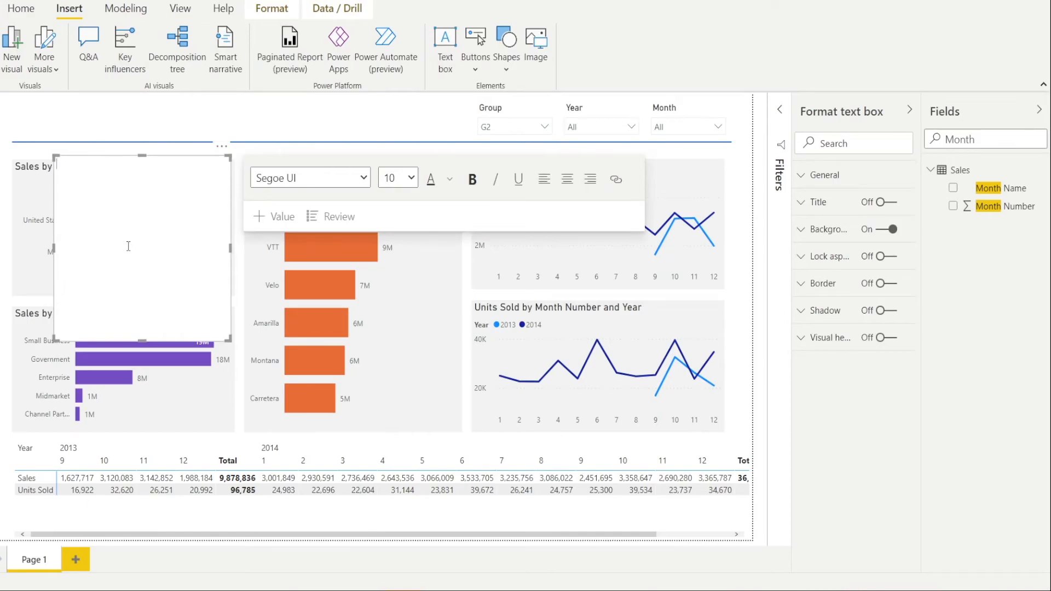
drag(143, 342, 141, 188)
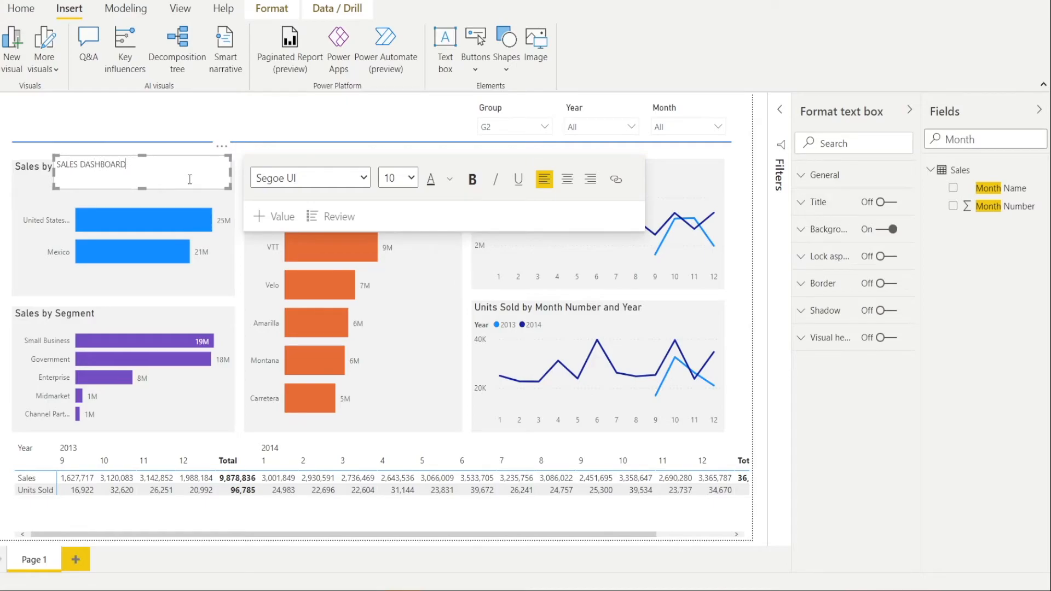
drag(156, 185, 122, 136)
drag(82, 100, 14, 108)
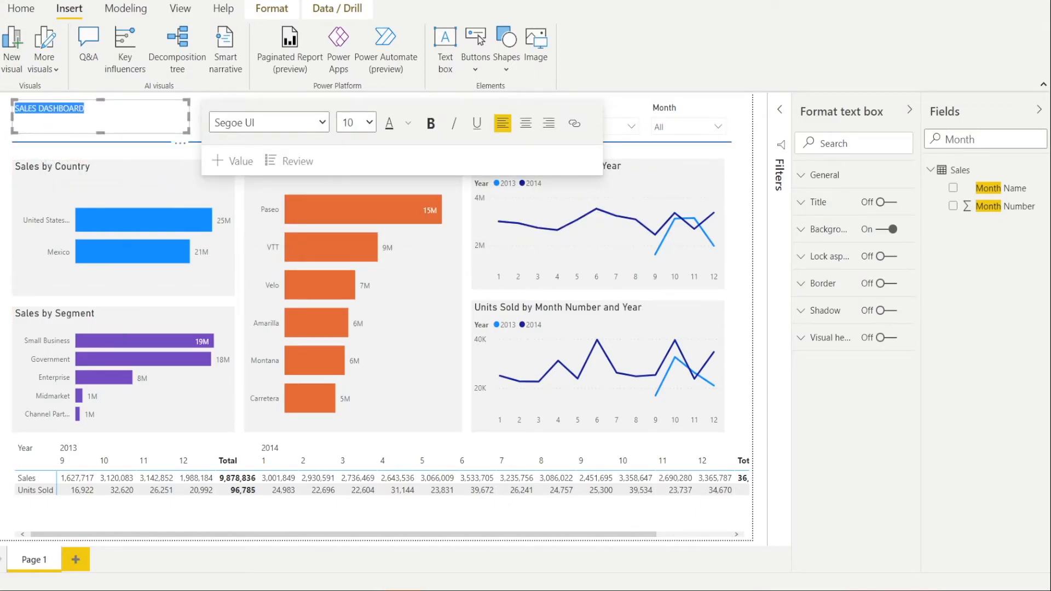
- Set the SALES DASHBOARD title's font size to 24 and deselect the text box
click(370, 126)
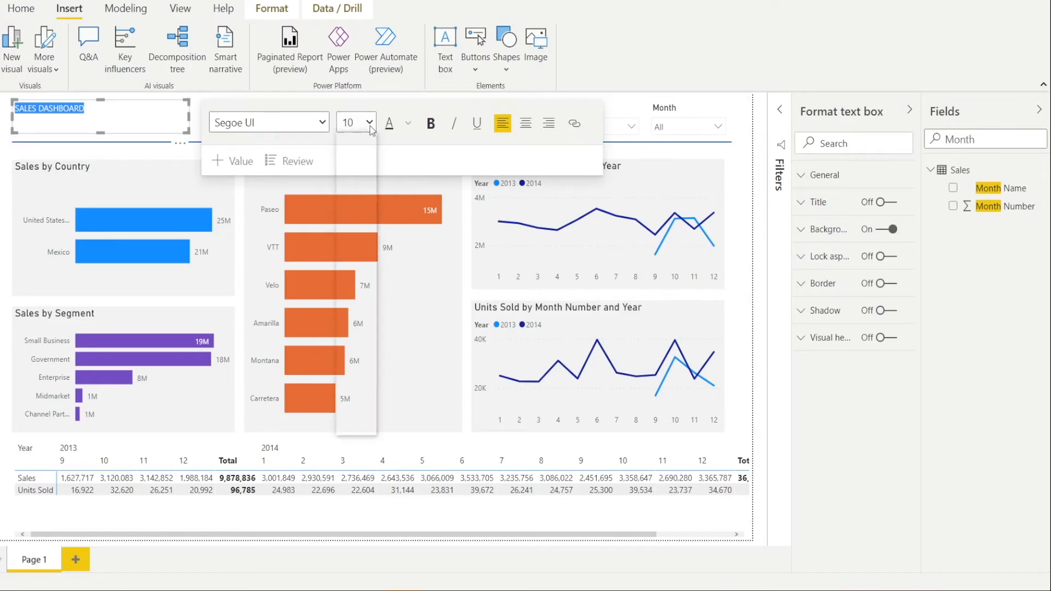
click(350, 277)
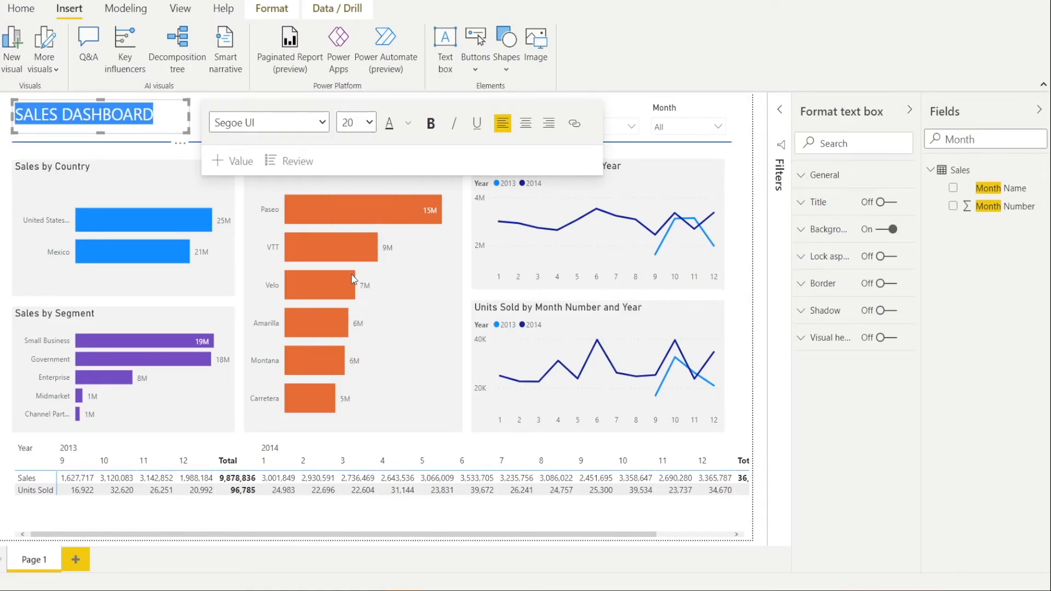
click(371, 126)
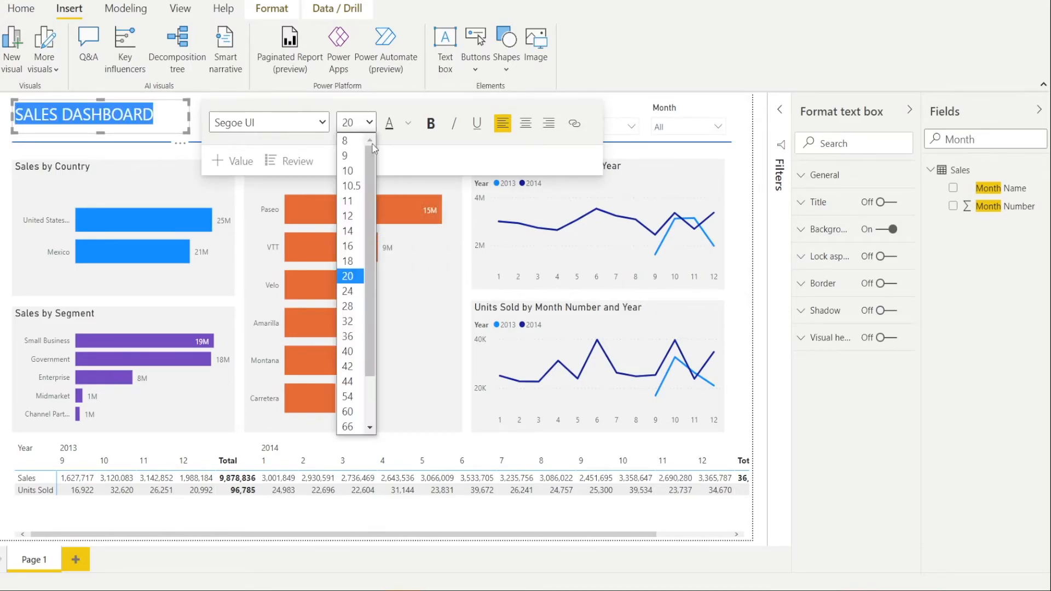
click(349, 292)
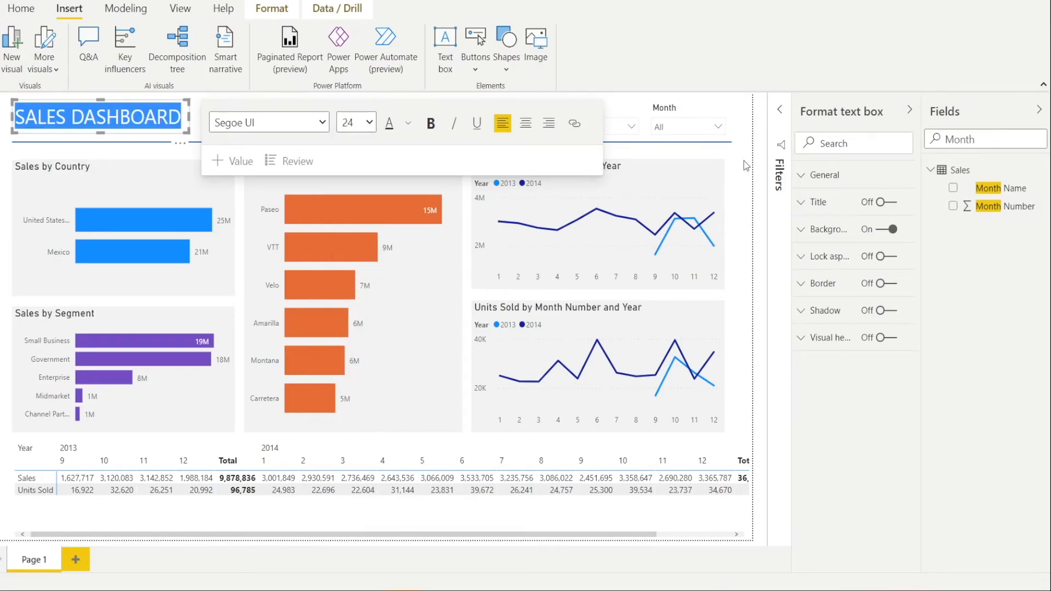
click(745, 165)
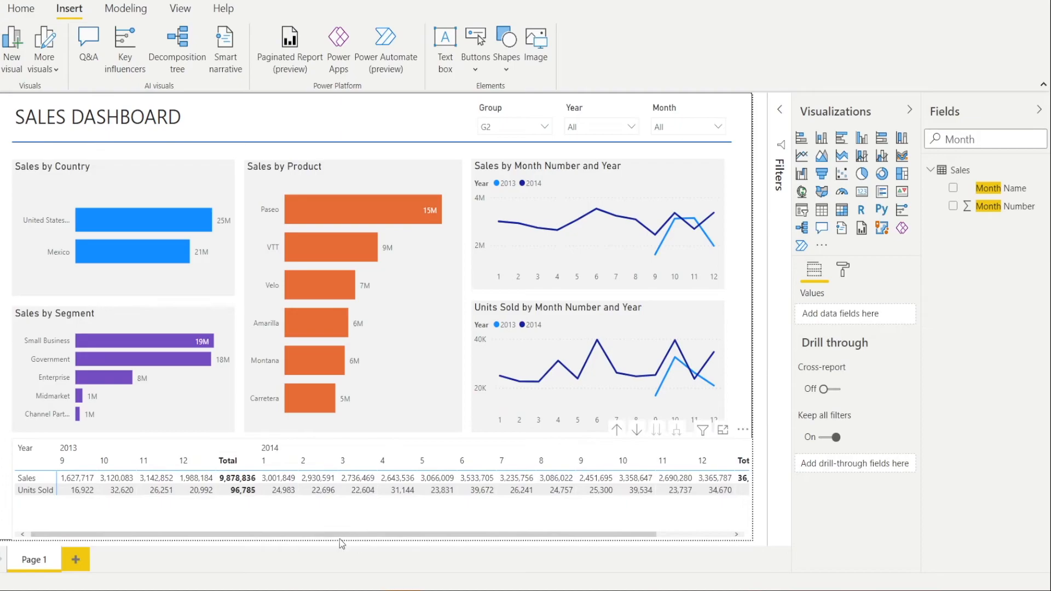
- Clear the selection in the Group slicer so the dashboard covers all groups, and deselect the slicer
click(375, 509)
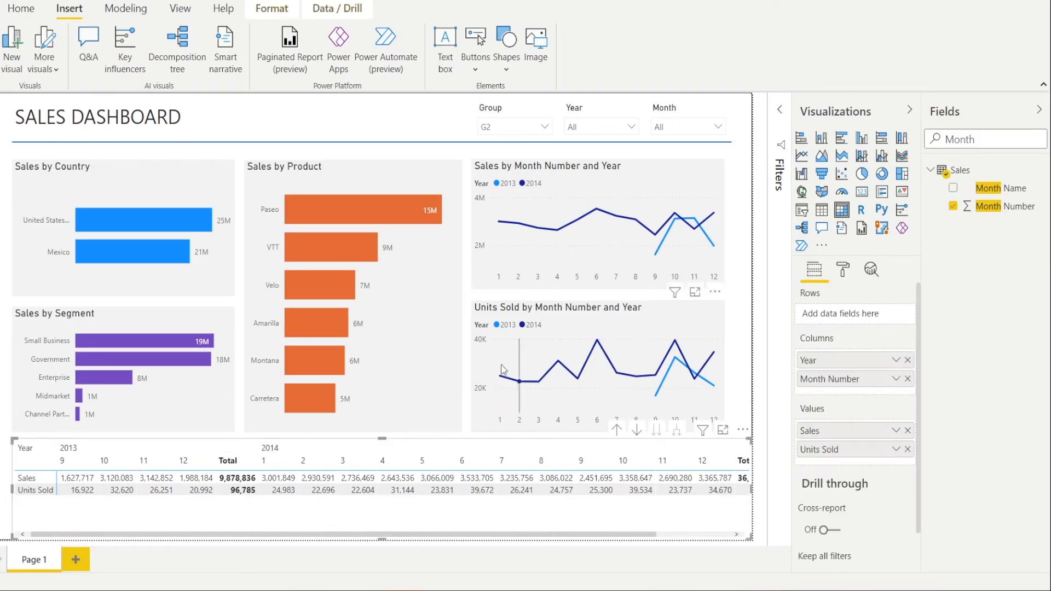
click(184, 223)
click(175, 228)
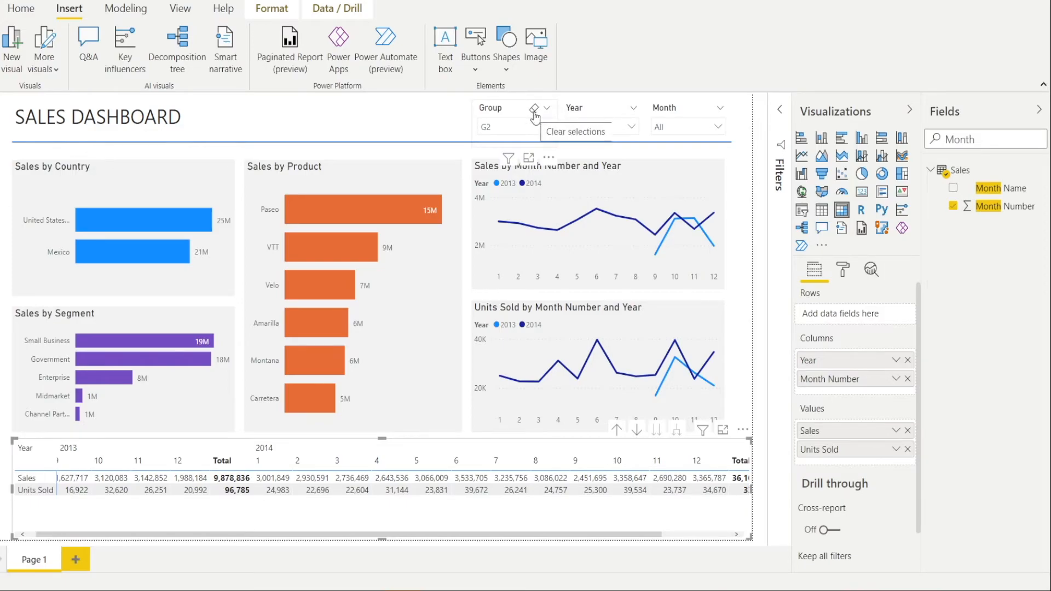
click(534, 109)
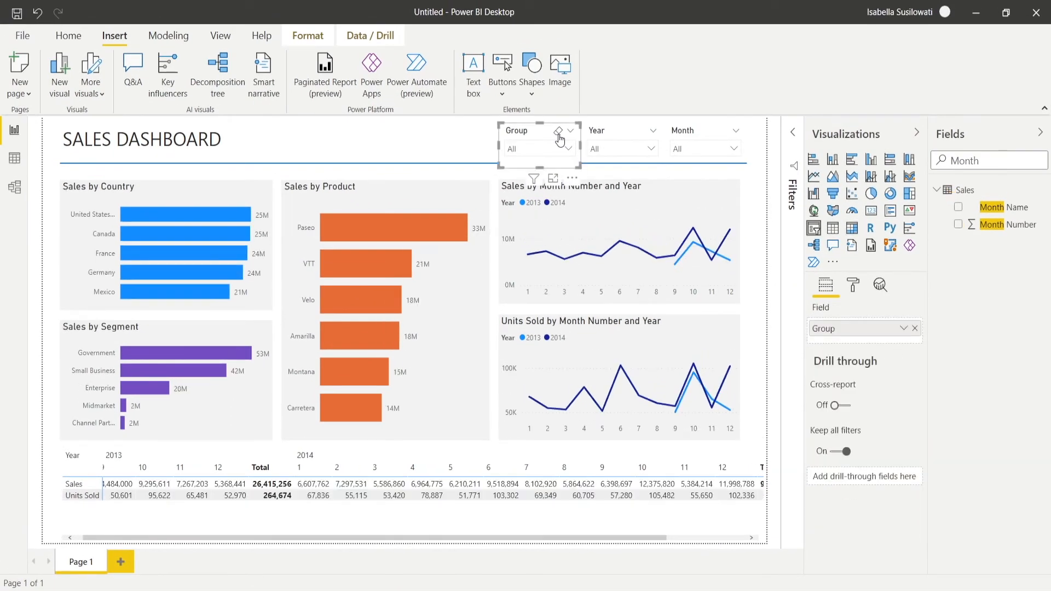
click(381, 143)
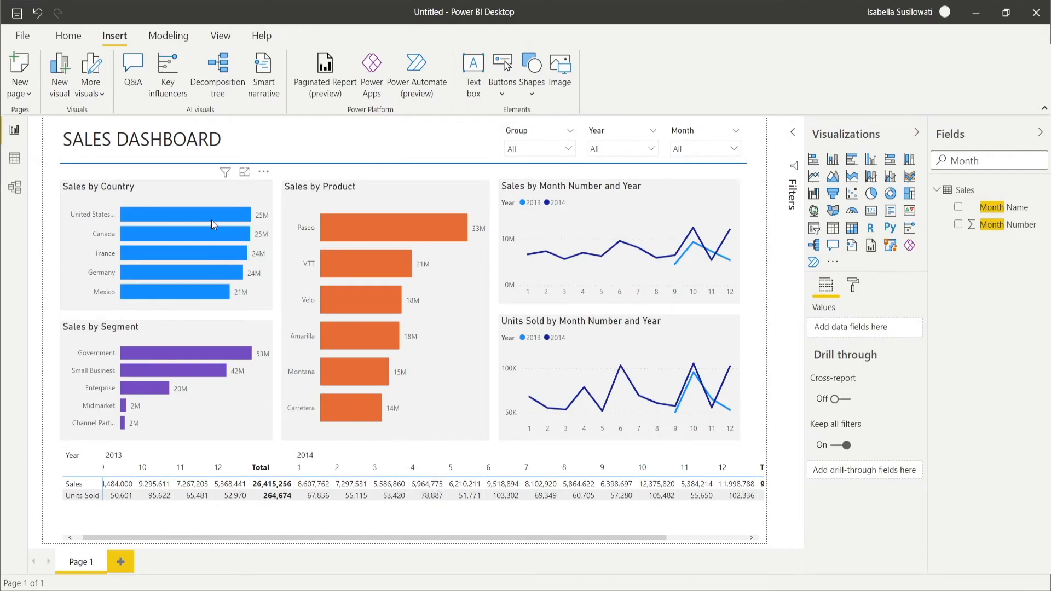
- Test cross-highlighting with the United States bar in Sales by Country and the Government bar in Sales by Segment, clearing each selection
click(195, 217)
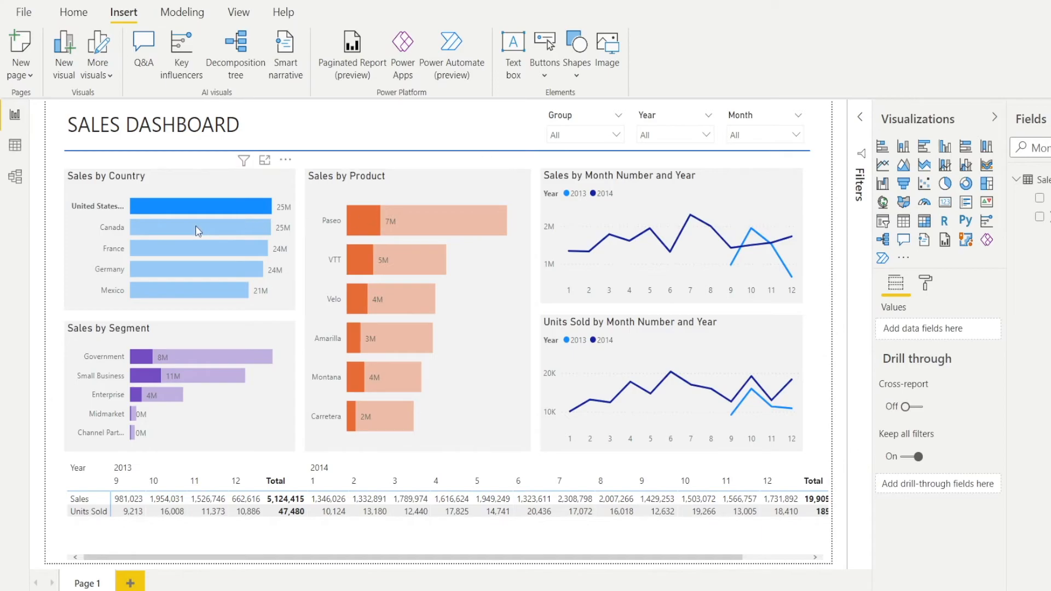
mouse_move(199, 211)
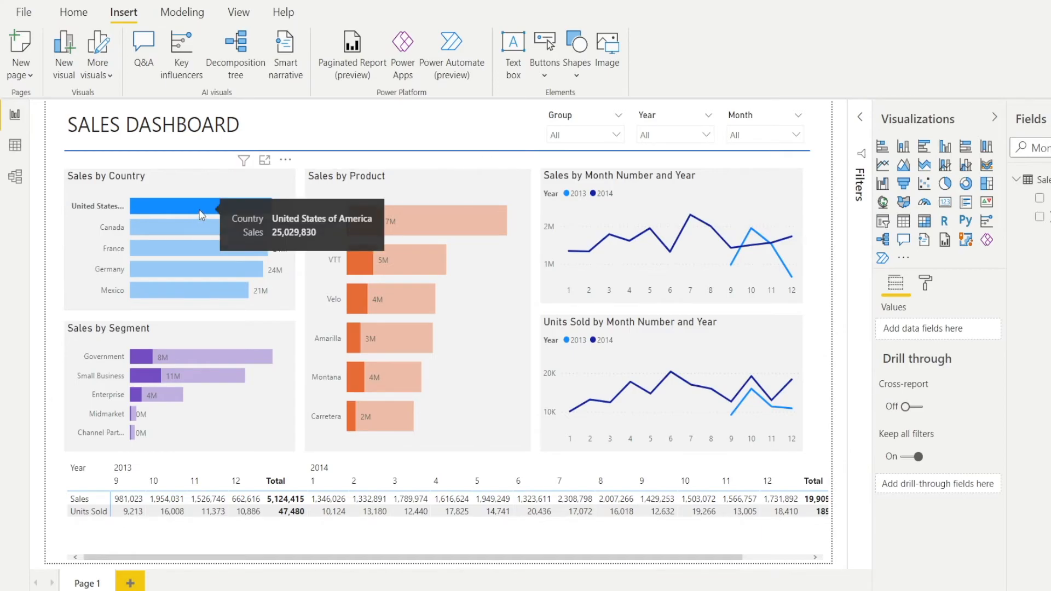
click(199, 212)
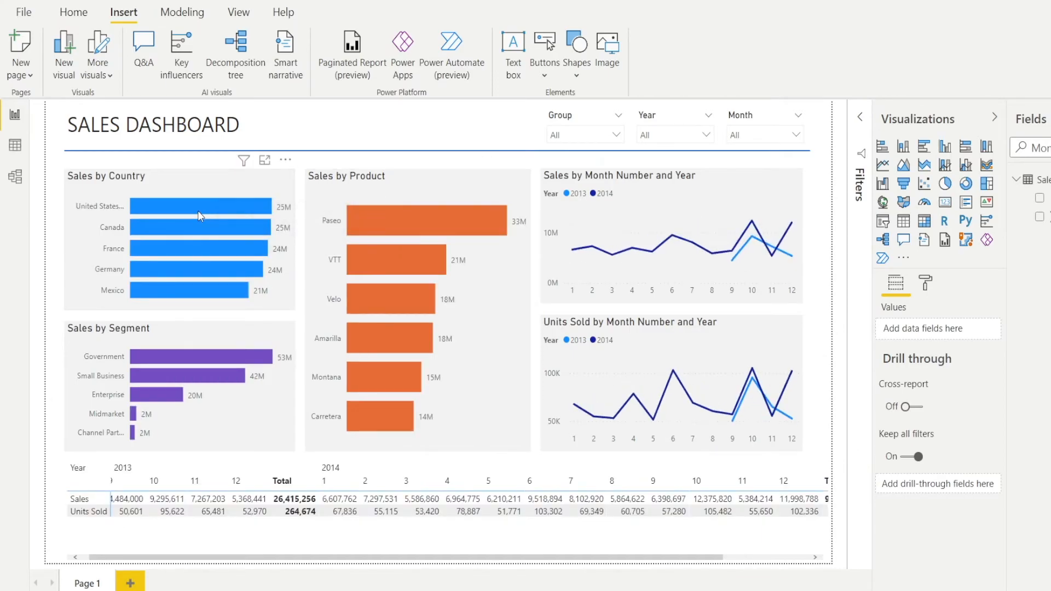
click(174, 366)
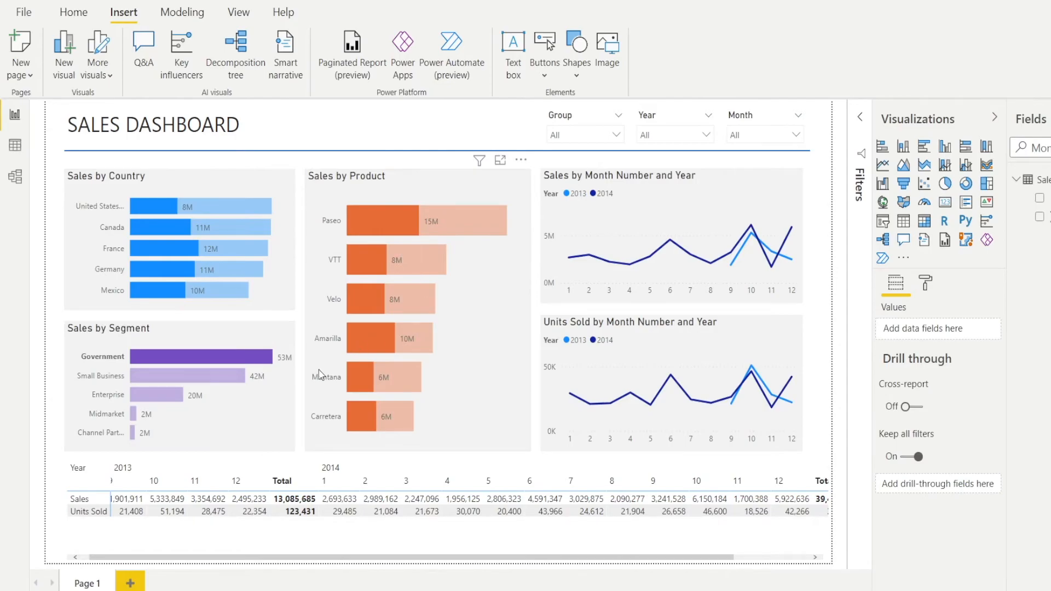
click(209, 357)
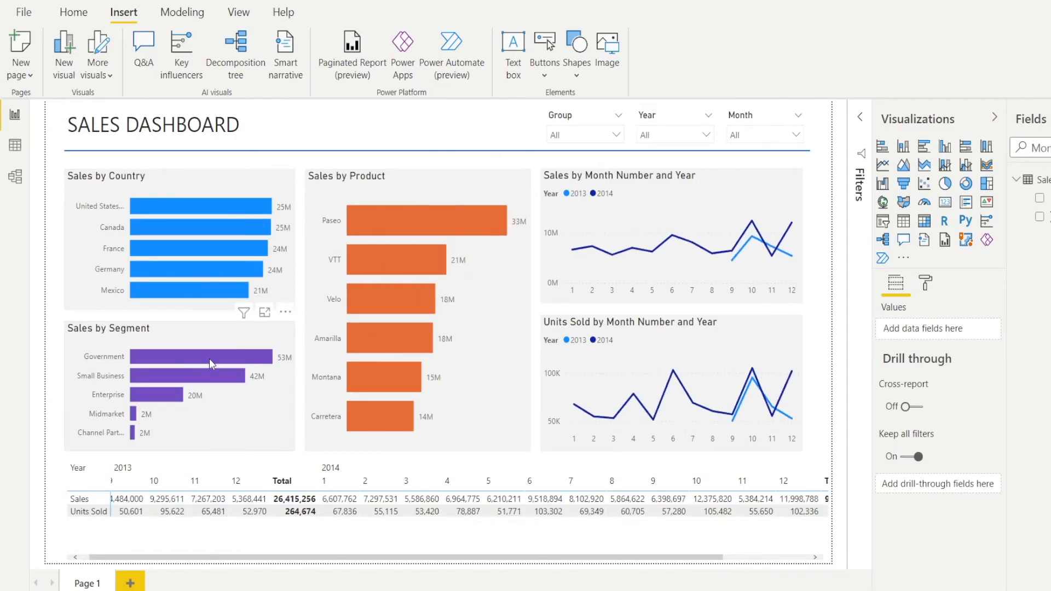
- Cross-highlight the visuals by the Government segment and United States together, and clear the combined selection
click(210, 359)
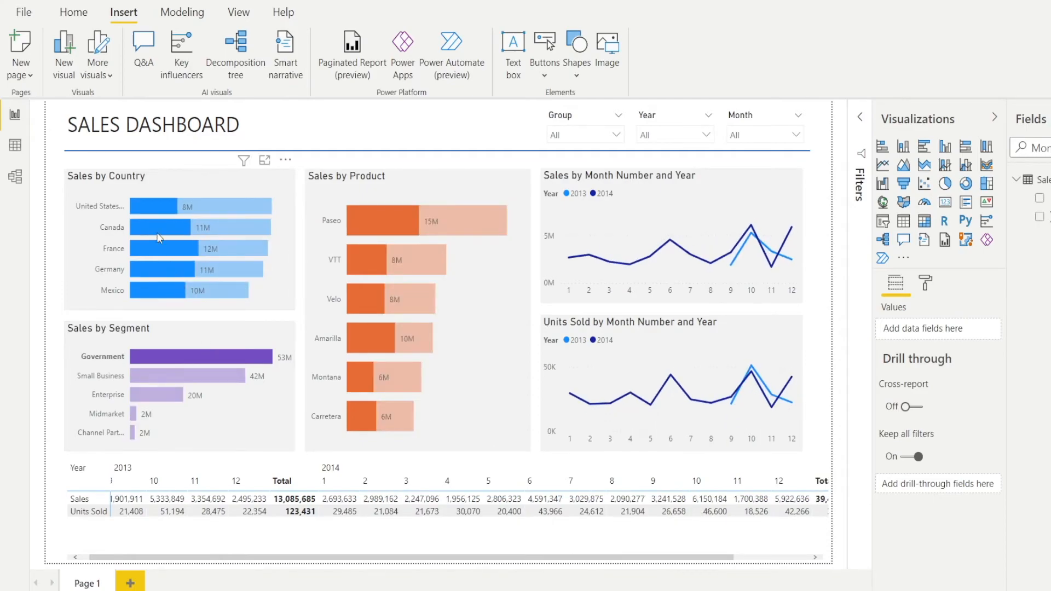
click(153, 205)
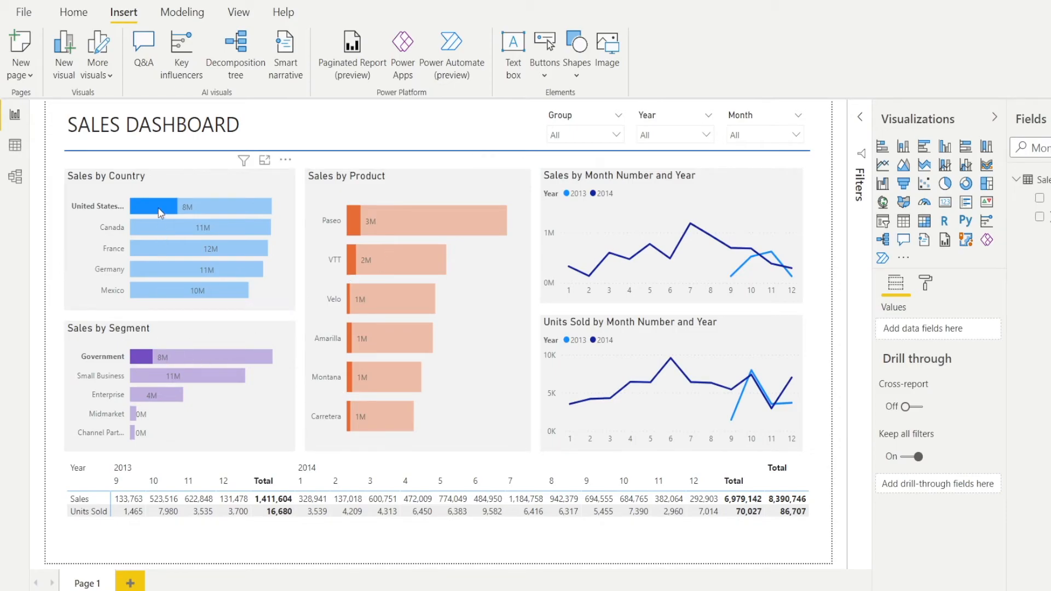
mouse_move(157, 211)
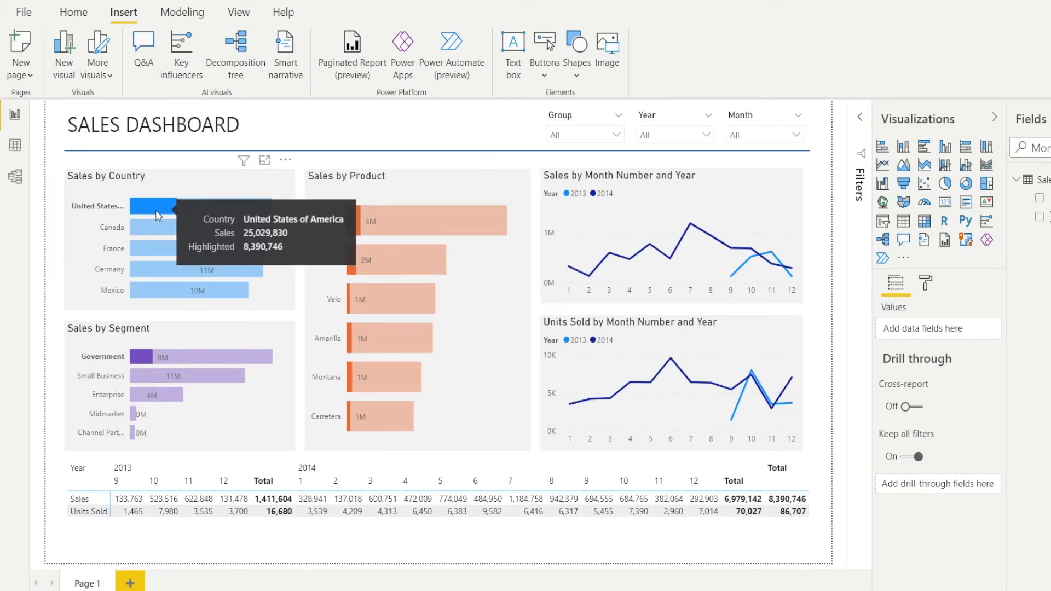
click(155, 209)
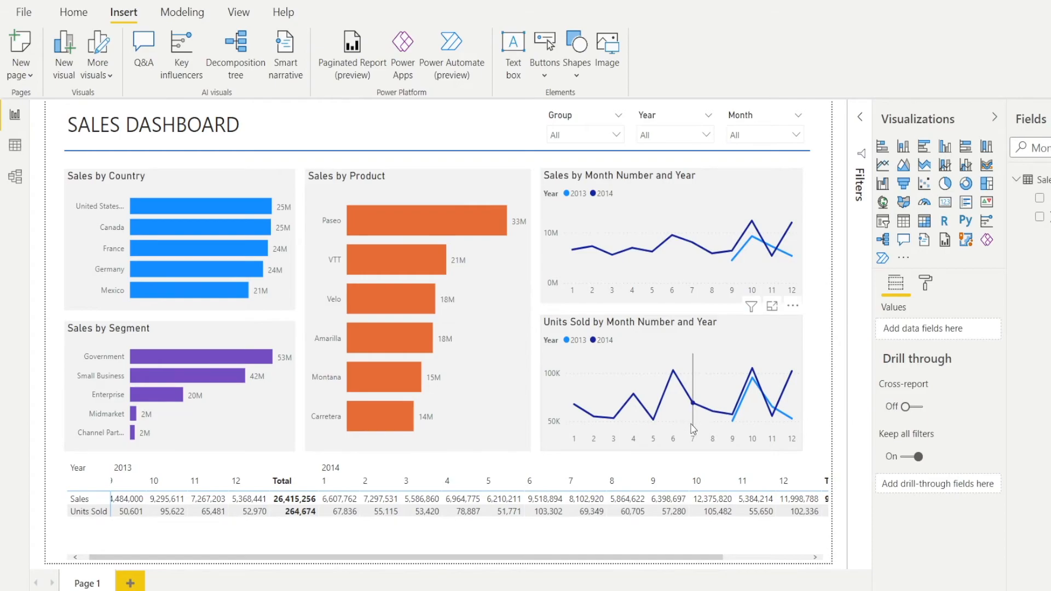
- Check how the Units Sold line chart filters the other visuals using its 2014 month 10 point and all of month 10
click(753, 370)
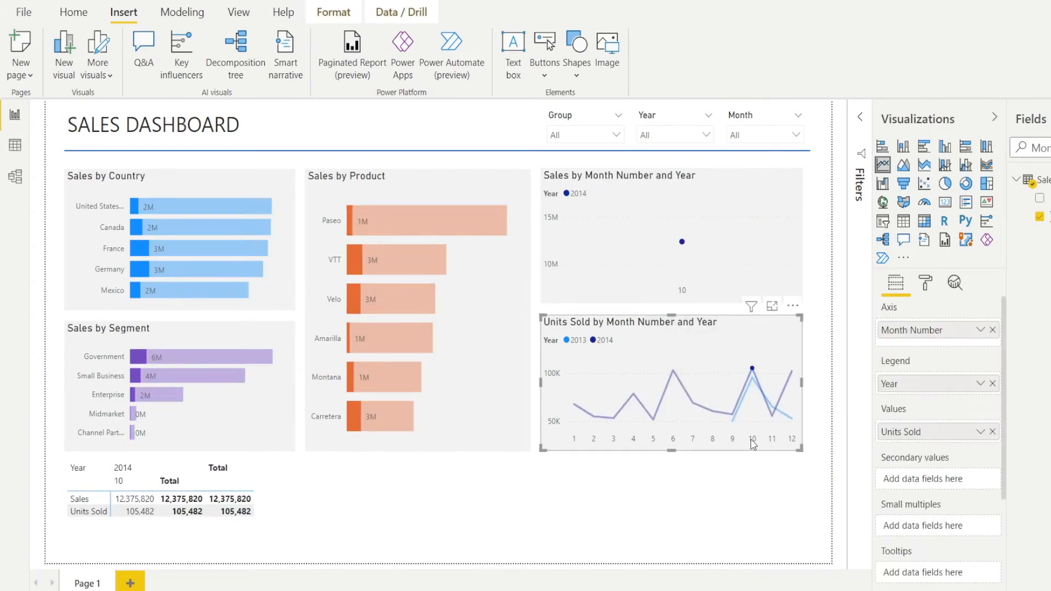
click(753, 441)
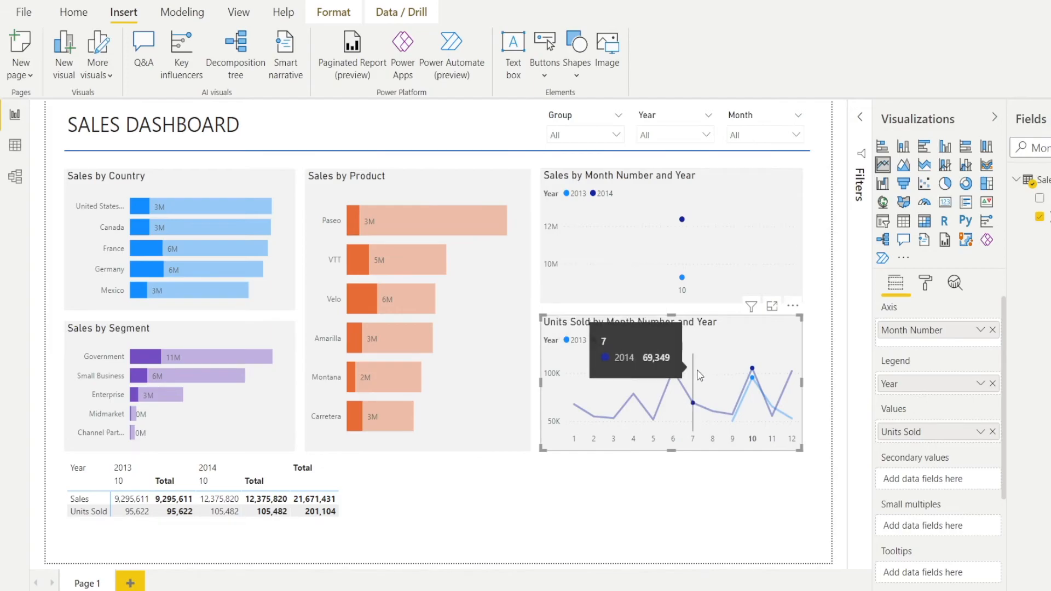
mouse_move(716, 227)
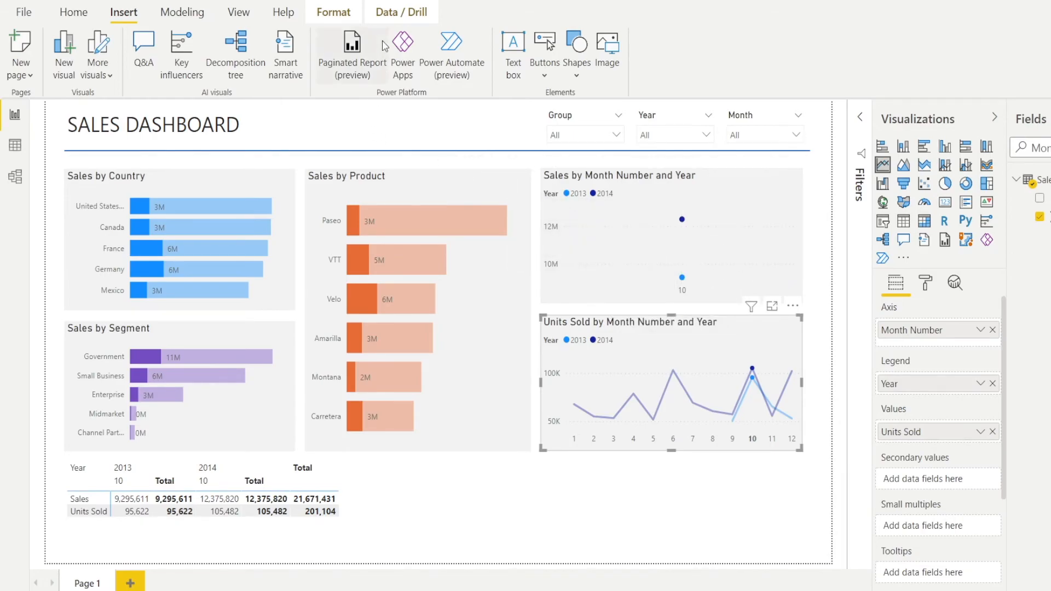
- Turn on interaction editing for the Units Sold by Month Number and Year chart
click(334, 12)
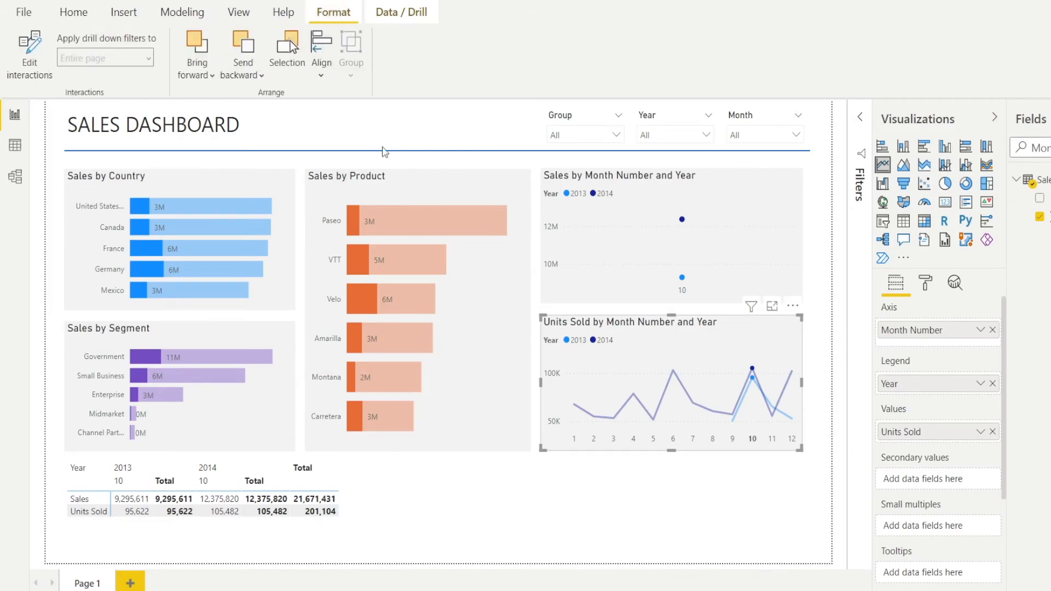
click(28, 63)
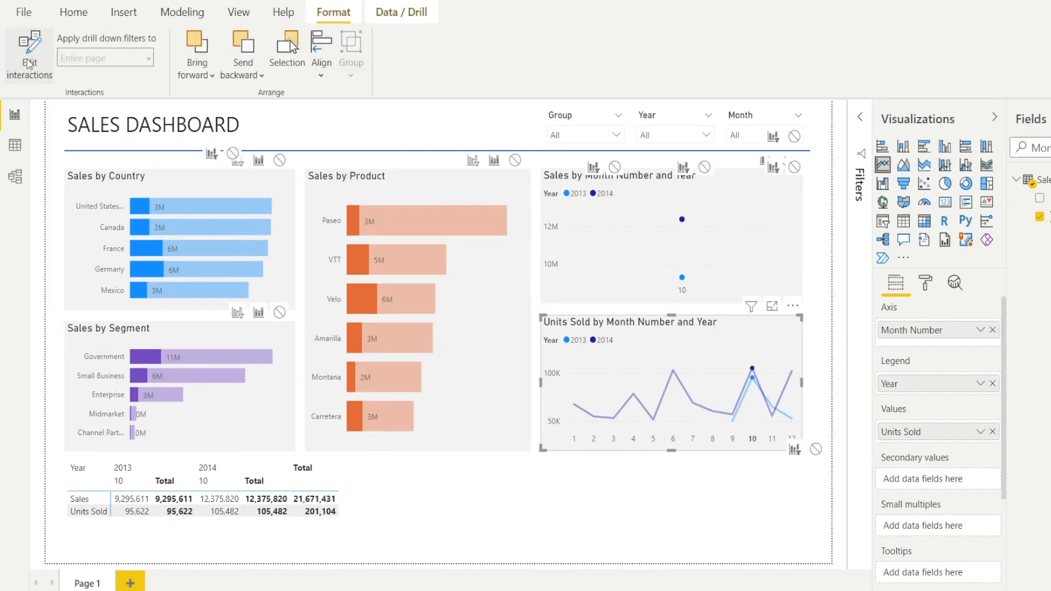
click(796, 168)
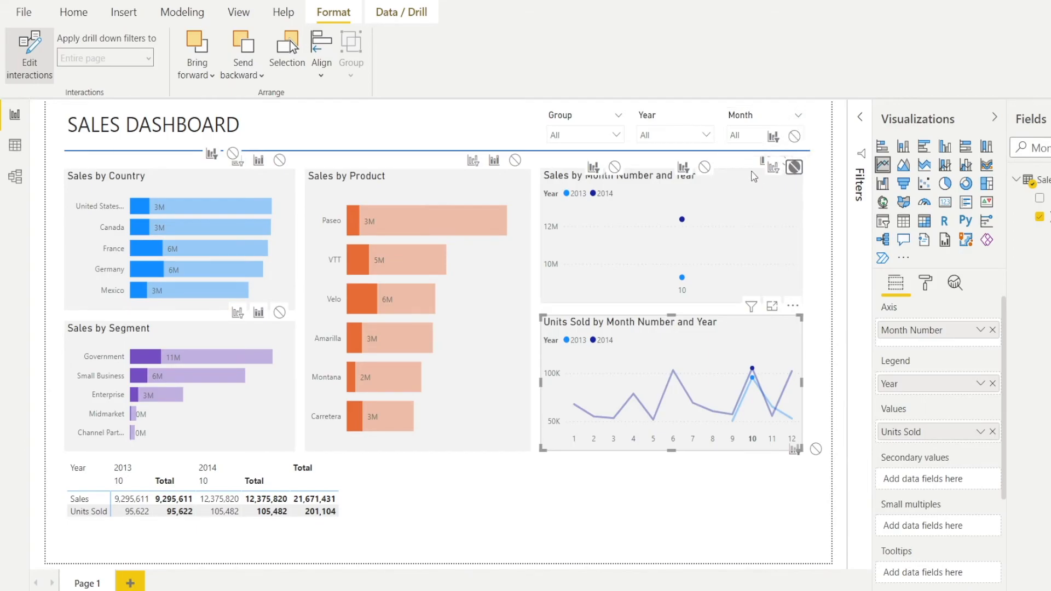
click(773, 167)
- Lower the upper edge of the Sales by Month Number and Year chart to separate its interaction controls from the slicers', and reselect the Units Sold chart
click(727, 181)
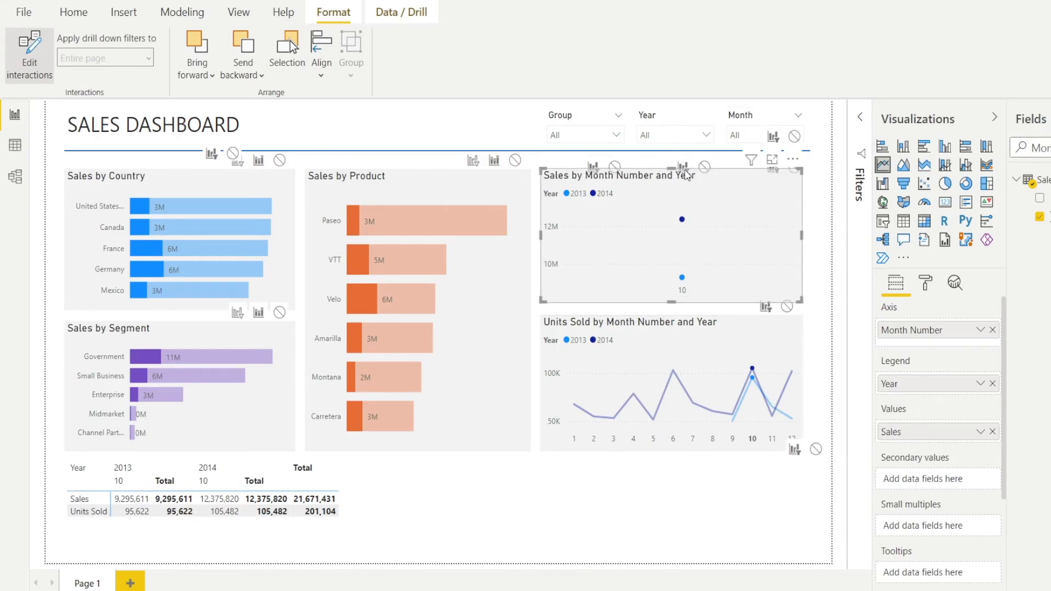
drag(673, 169, 674, 205)
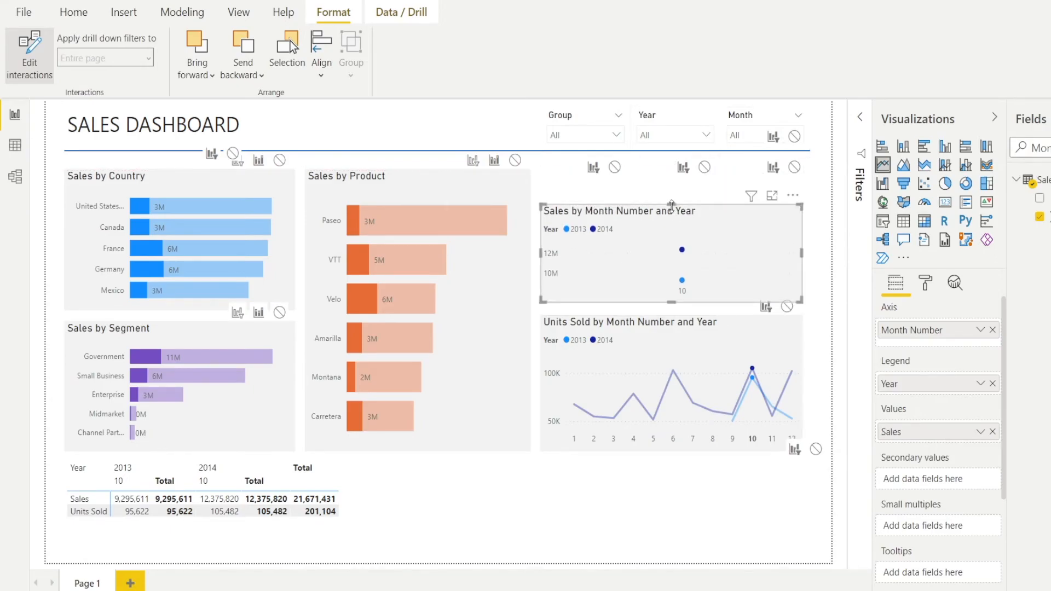
click(777, 346)
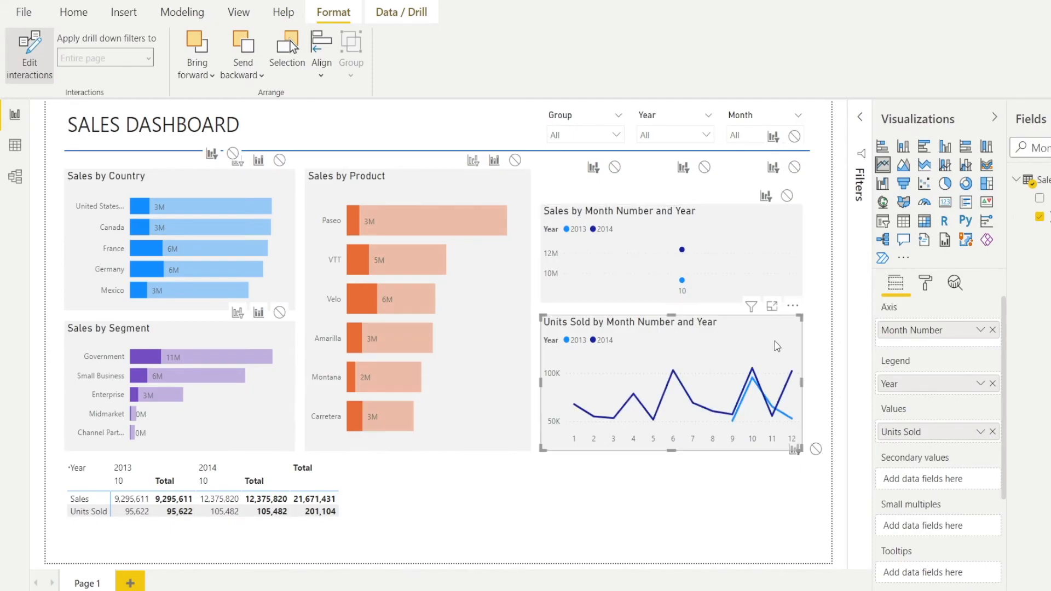
- Set the Units Sold chart's interaction with the Sales by Month Number and Year chart to none
click(31, 55)
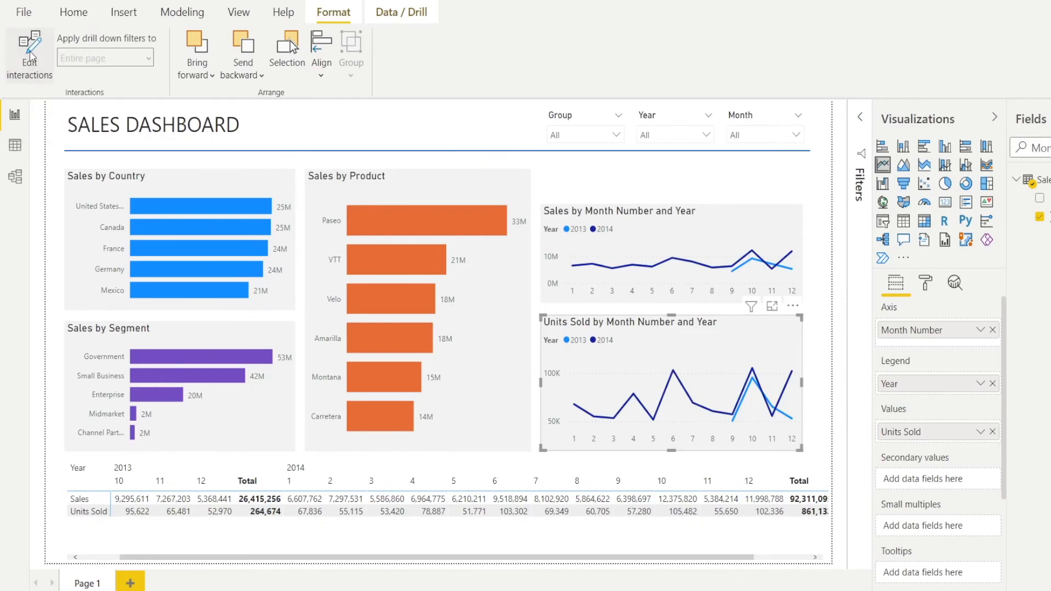
click(31, 55)
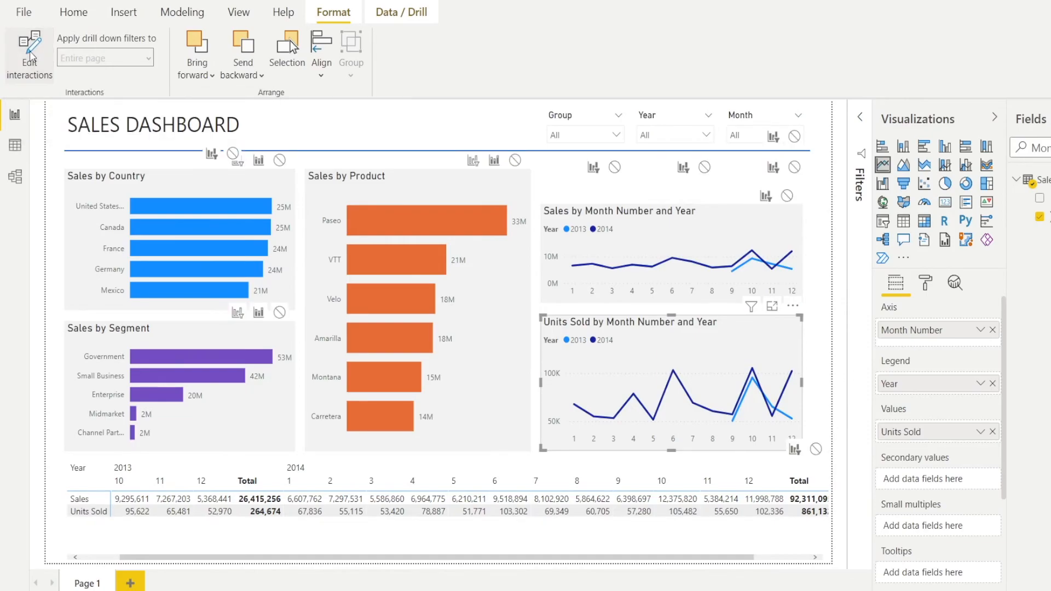
click(787, 197)
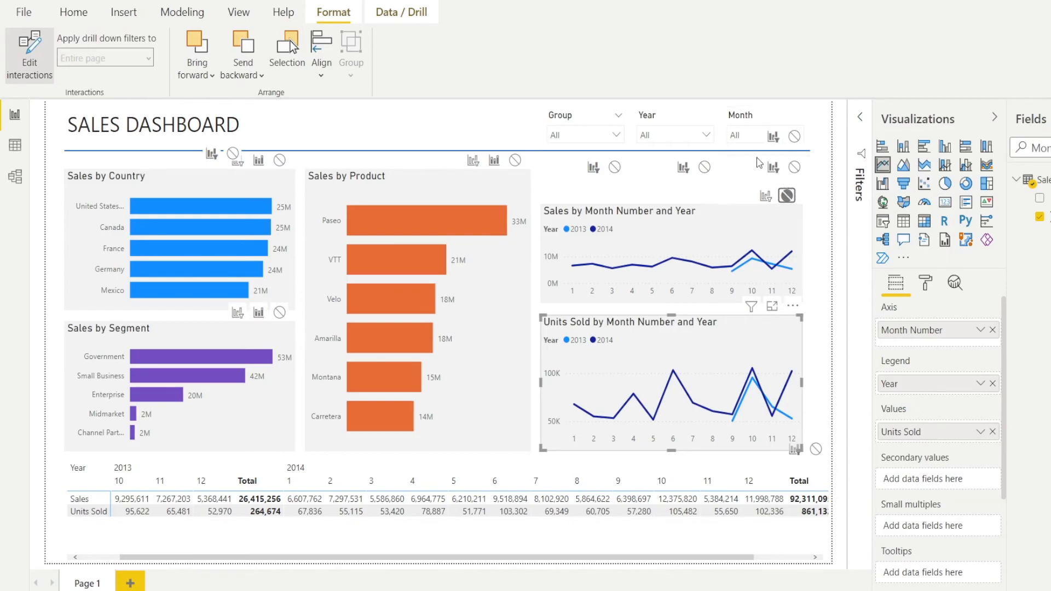
- Test the edited interaction with the 2013 and 2014 points of month 9 in the Units Sold chart, and clear the selection
click(733, 420)
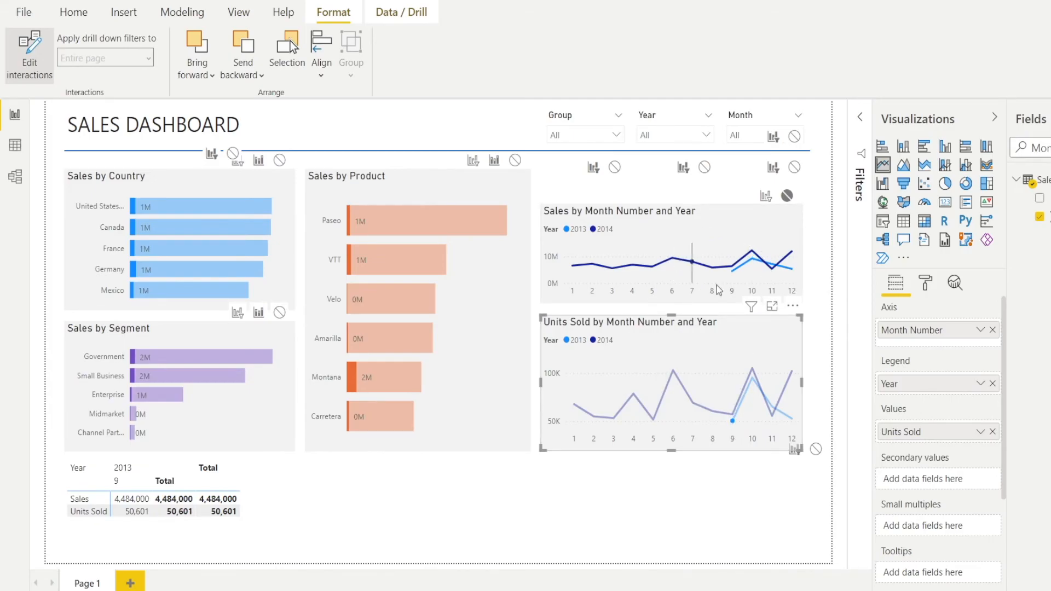
mouse_move(740, 271)
click(731, 416)
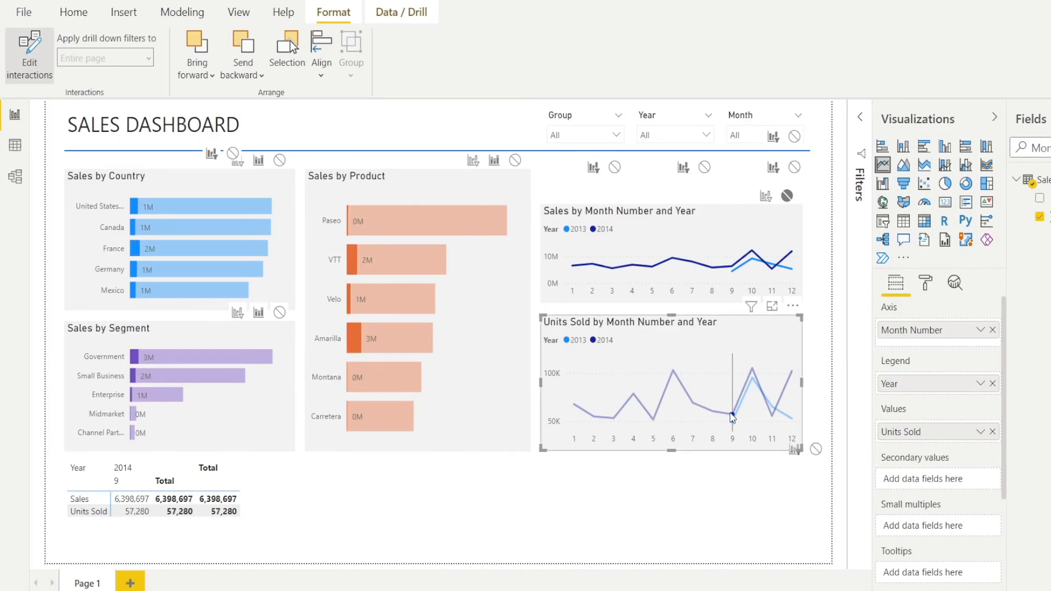
click(732, 416)
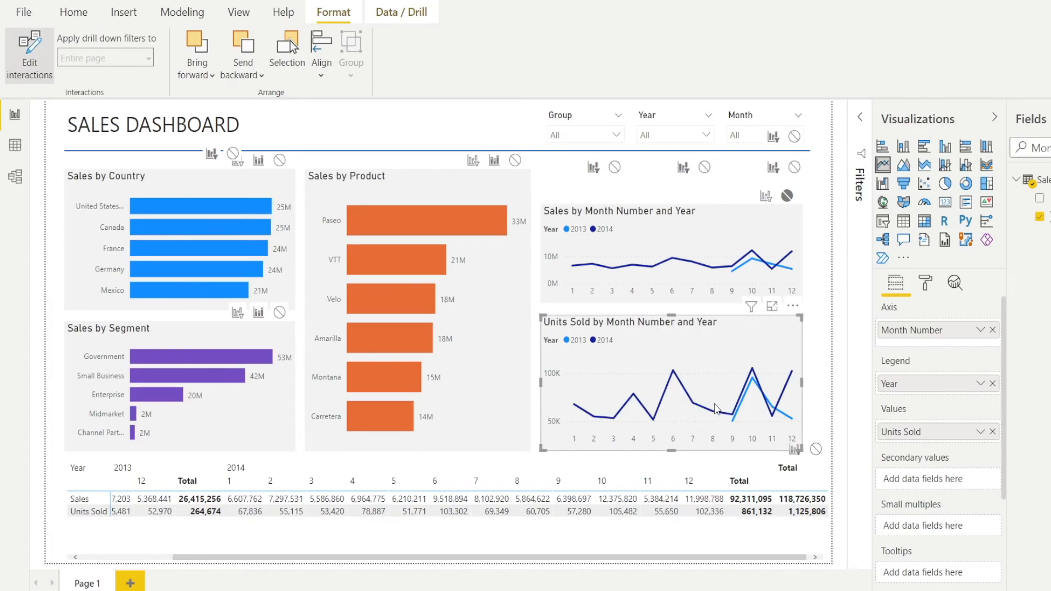
- Select the 2013 month 9 point in the Sales by Month Number and Year chart and set its interaction with the Units Sold chart to none
click(732, 271)
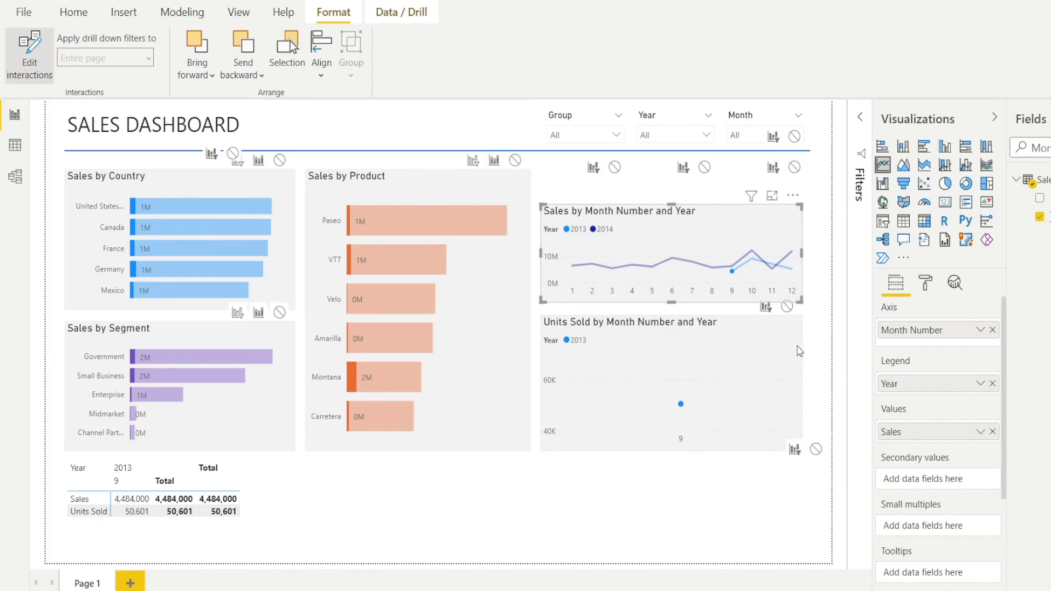
click(788, 308)
click(788, 308)
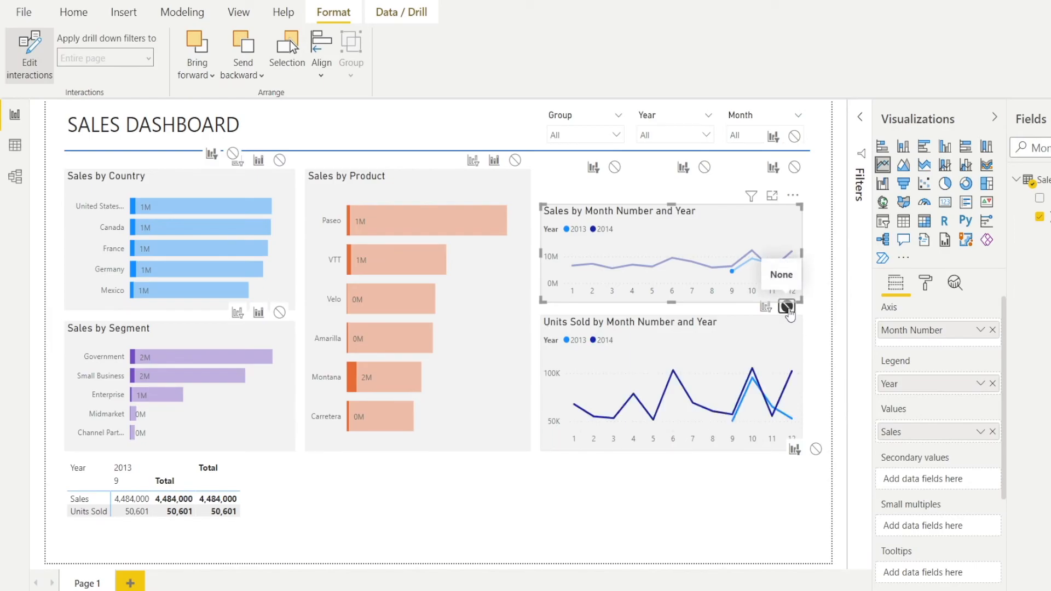
- Clear the data point selection and extend the Sales by Month Number and Year chart's upper edge back up to align with the neighbouring charts
click(674, 298)
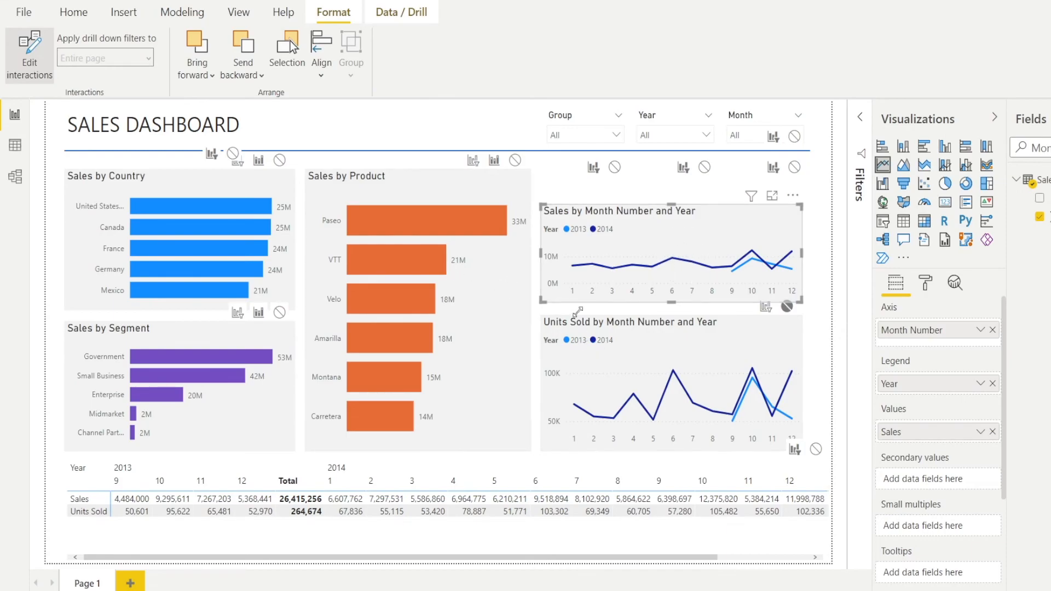
drag(674, 203, 674, 170)
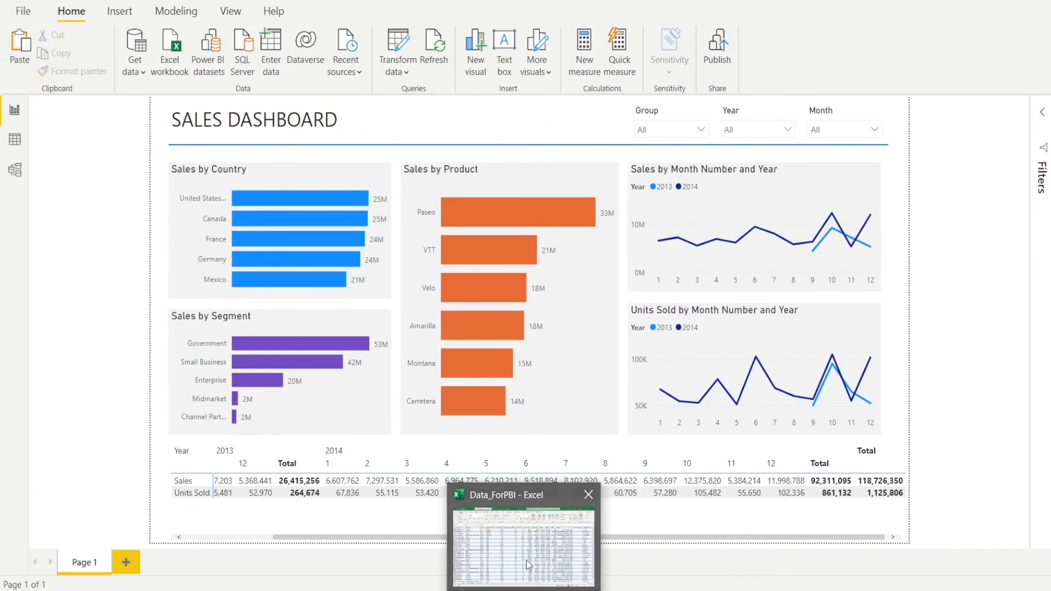
- Switch to the Data_ForPBI workbook in Excel, find the end of the Data sheet's table, and open the Additional sheet
click(527, 560)
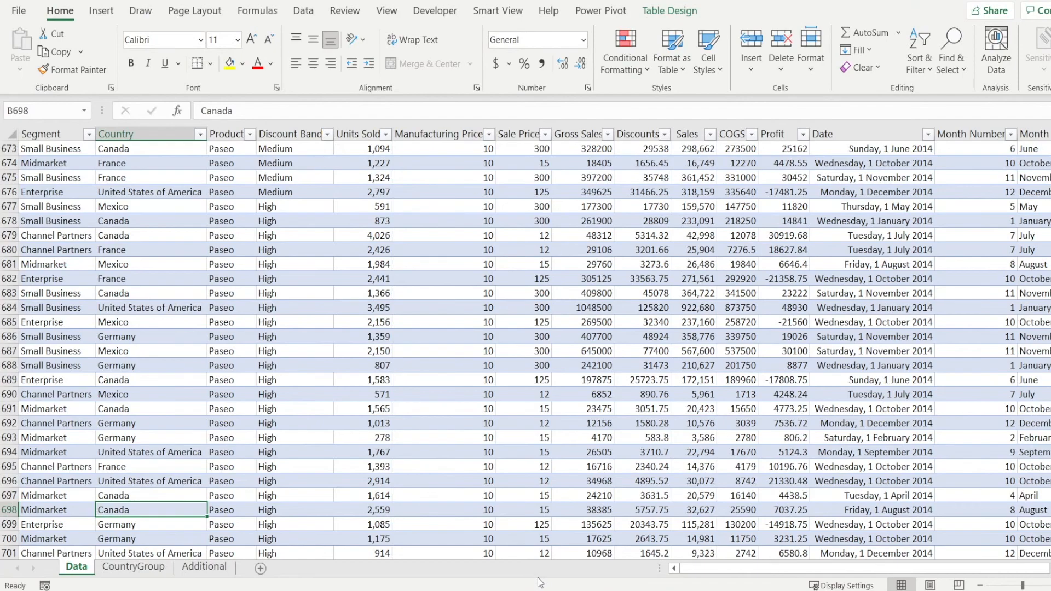
scroll(218, 487, down, 2)
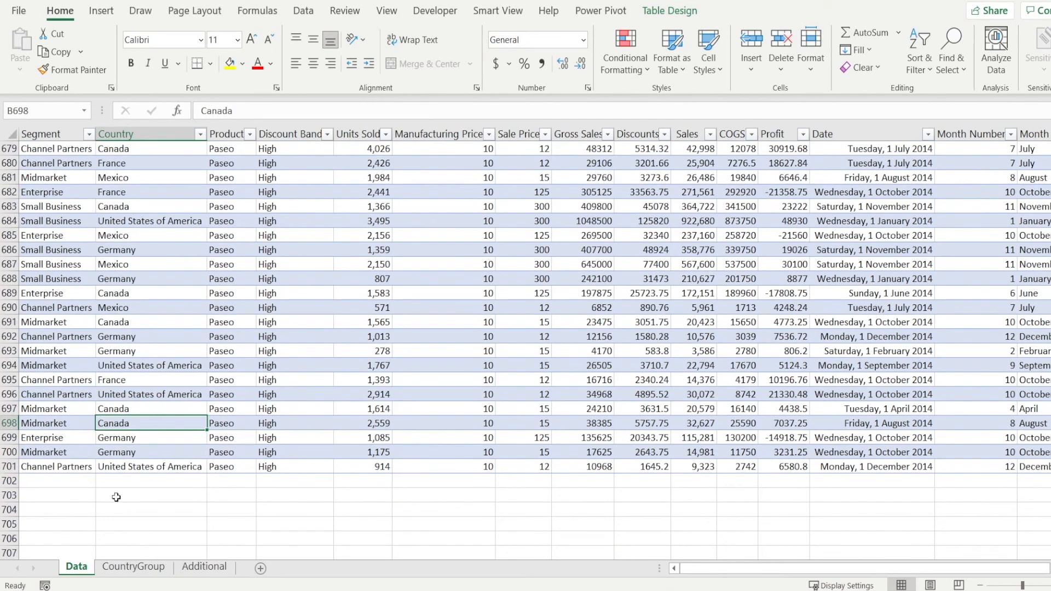
click(203, 568)
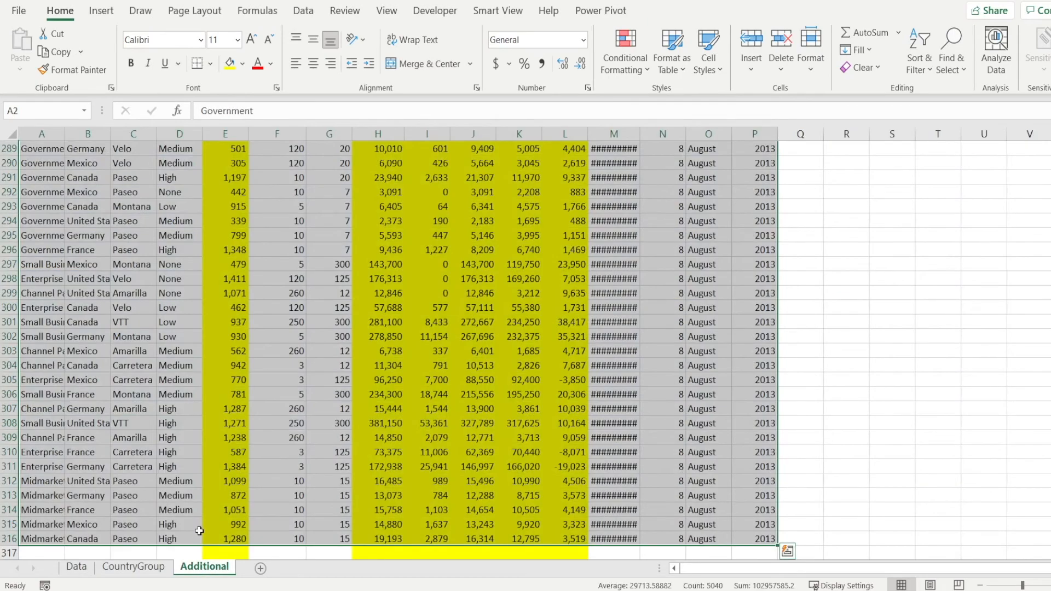
- Select all records on the Additional sheet, from A2 through column P of row 316, and copy them
click(216, 492)
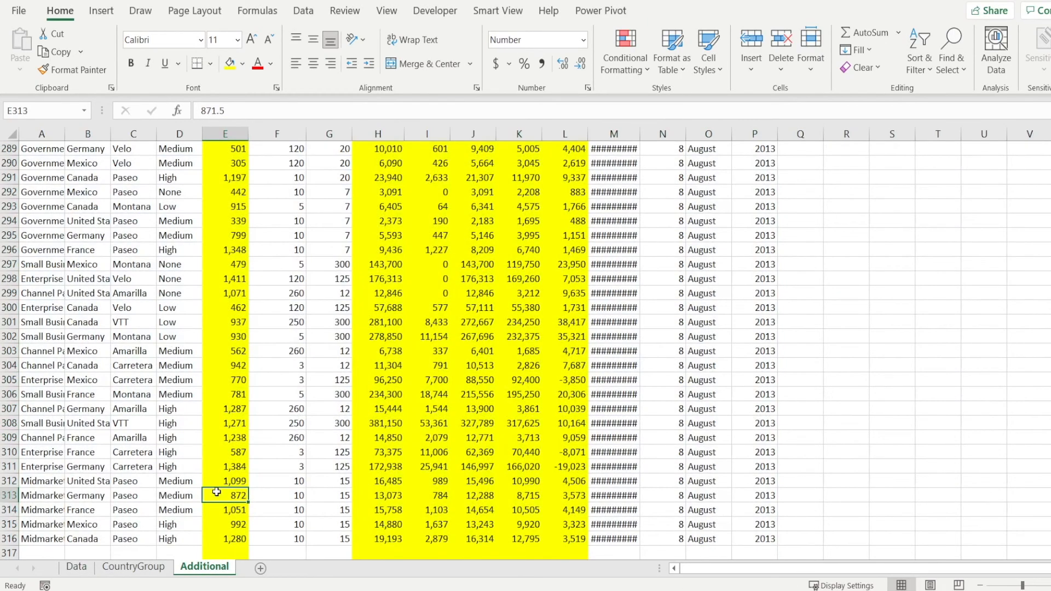
key(ctrl+Up)
key(Down)
key(Left)
key(Home)
key(shift+Right)
key(shift+Right)
key(shift+Right)
key(shift+Right)
key(shift+Right)
key(shift+Right)
key(shift+Right)
key(shift+Right)
key(shift+Right)
key(shift+Right)
key(shift+Right)
key(shift+Right)
key(shift+Right)
key(shift+Right)
key(shift+Right)
key(ctrl+shift+Down)
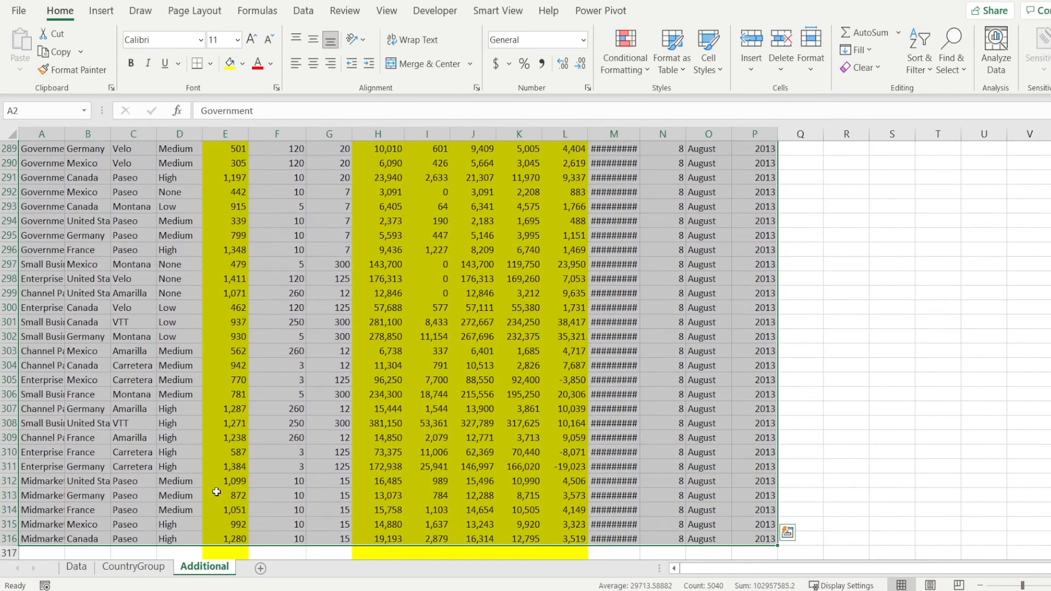
key(ctrl+c)
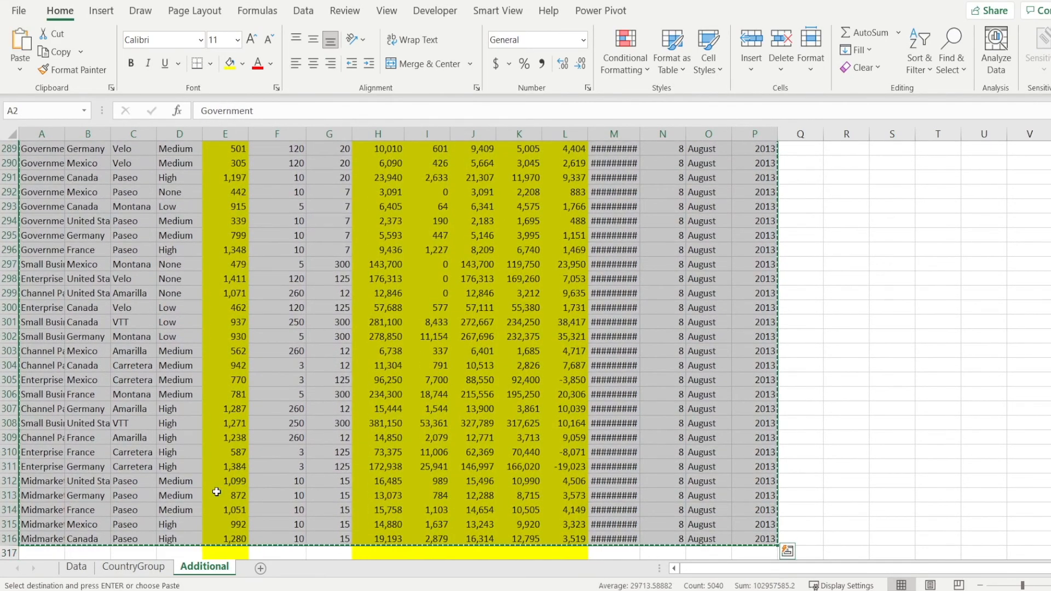
- Paste the copied records on the Data sheet starting at A702, directly below the table's last row, and end copy mode
click(76, 568)
click(63, 481)
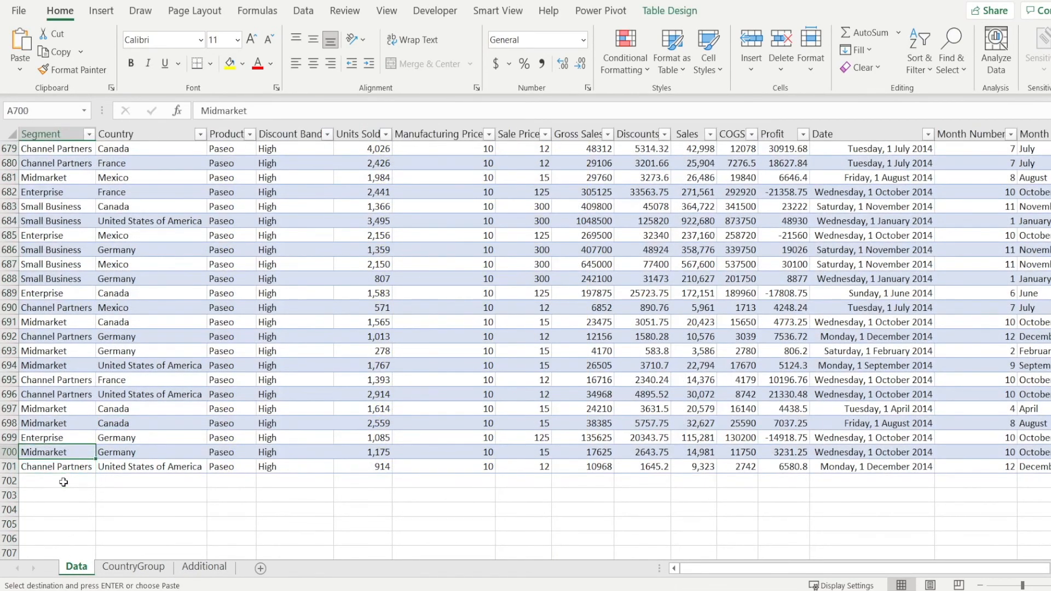
key(ctrl+v)
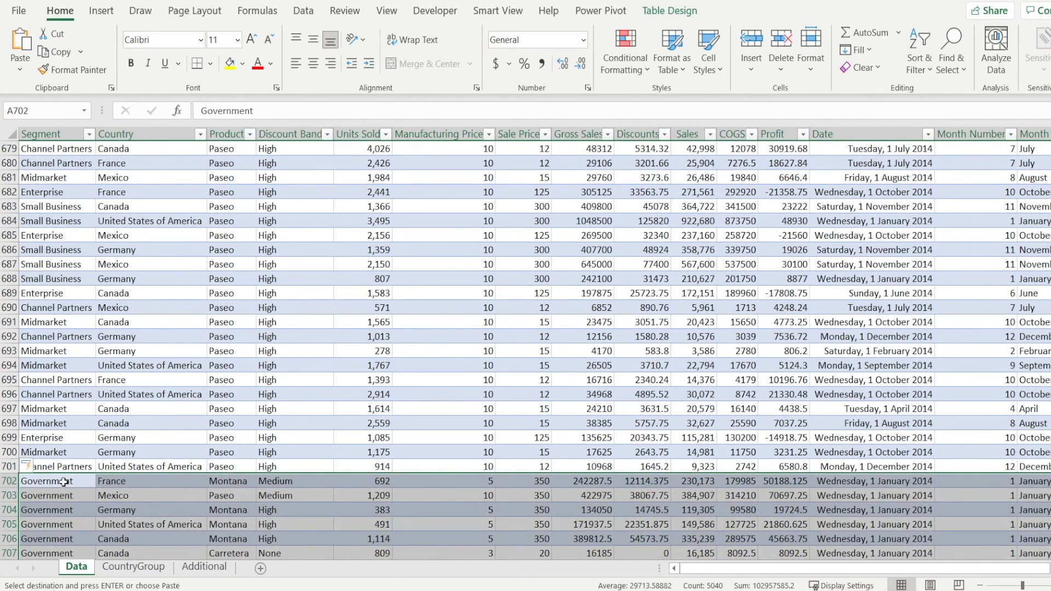
key(Down)
key(Down)
key(Down)
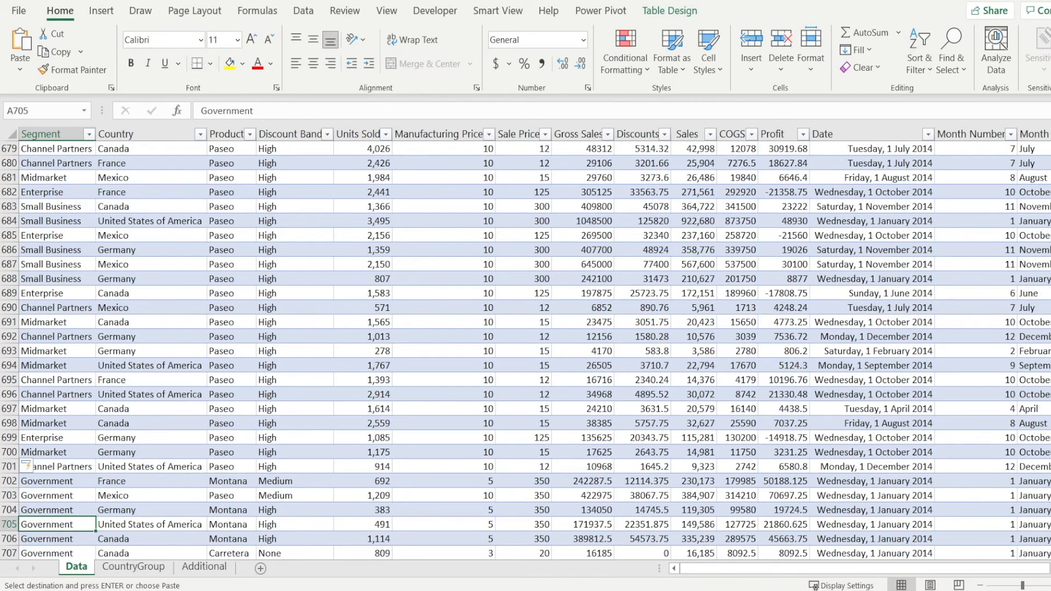
key(Escape)
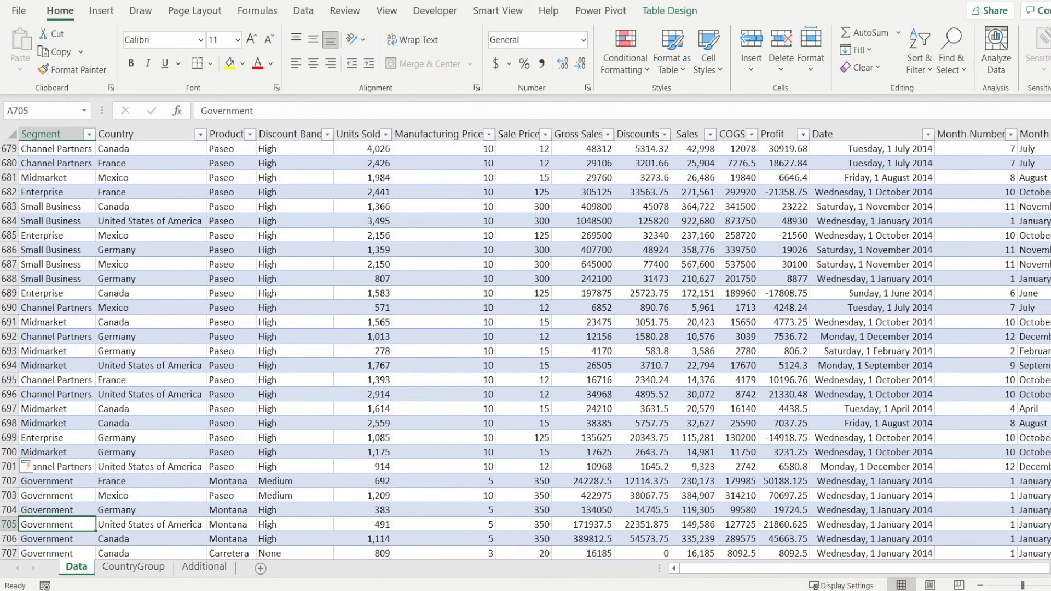
- Switch back to the sales dashboard in Power BI Desktop and refresh the report's data
key(alt+Tab)
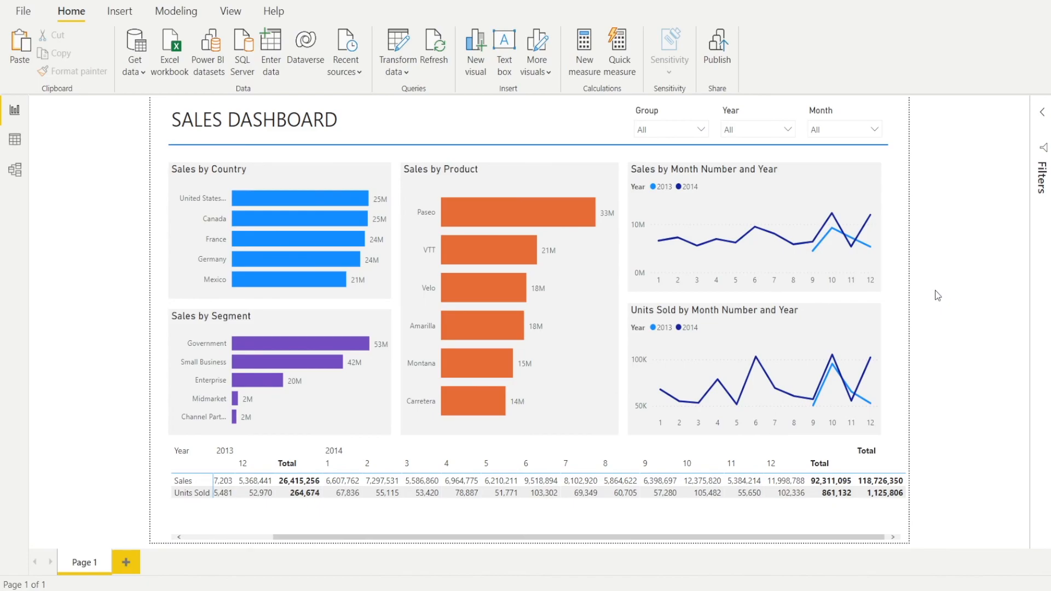
click(438, 54)
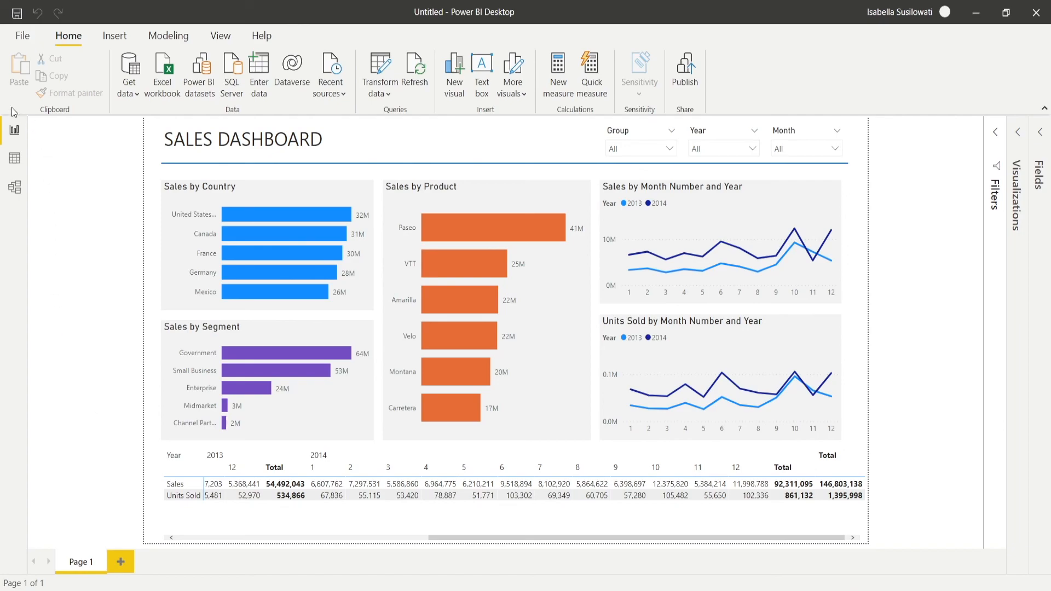
- Save the report as a Power BI file named Example2 in the PBI folder
click(22, 36)
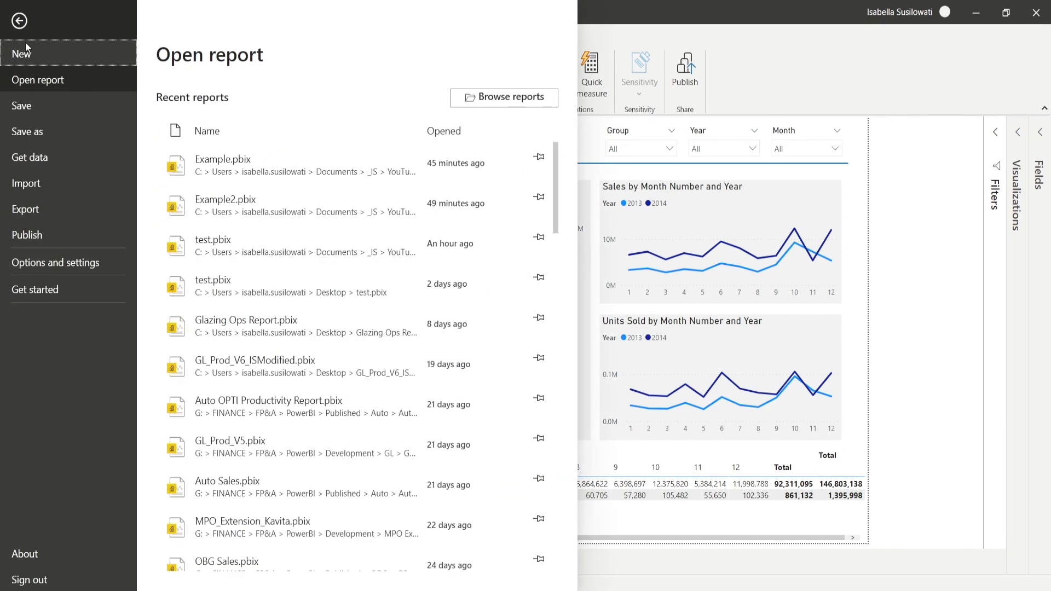
click(38, 140)
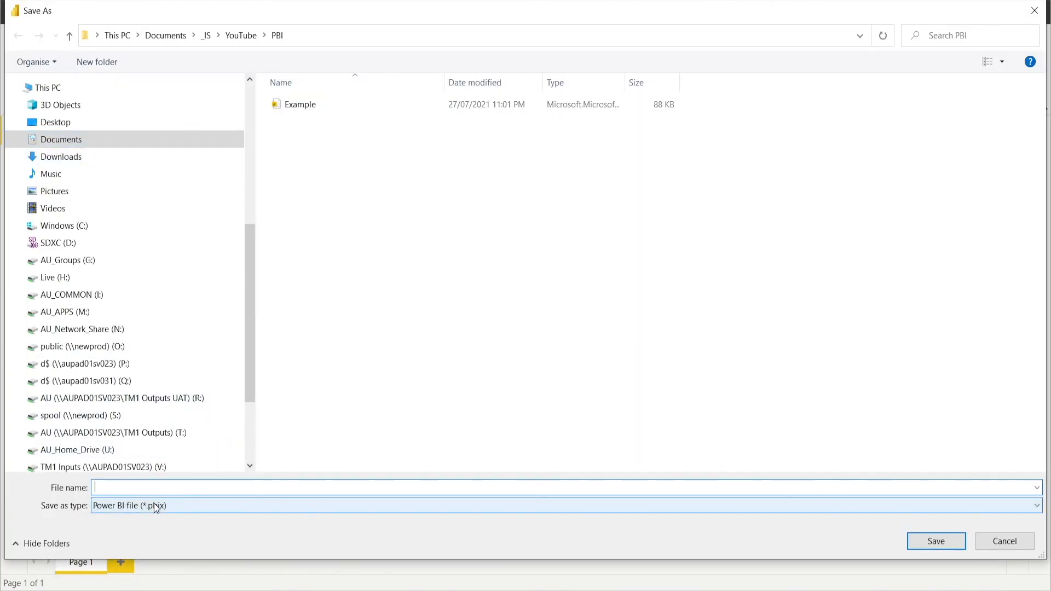
text(Example)
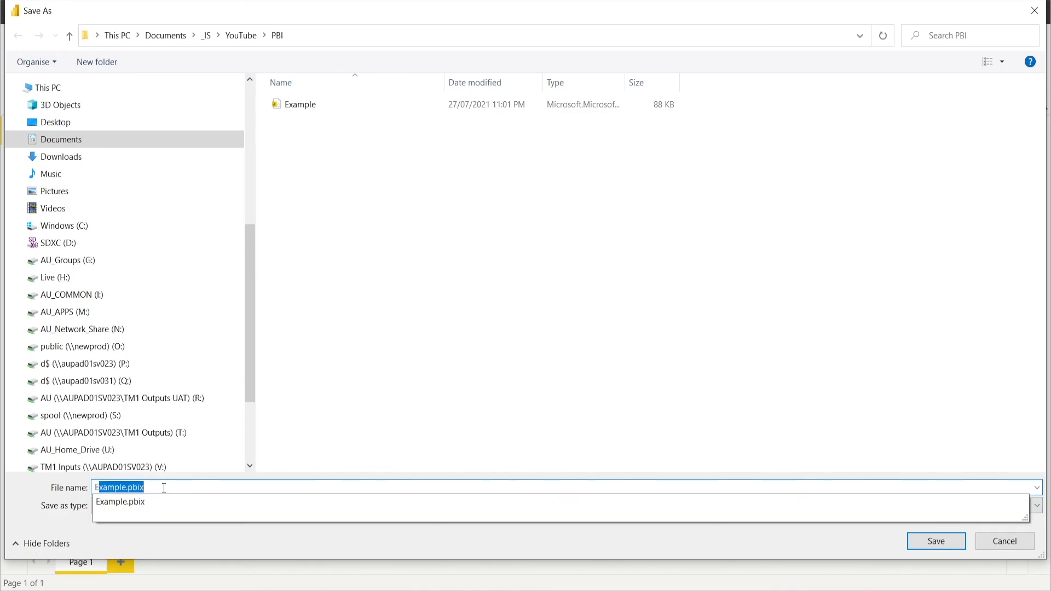
text(2)
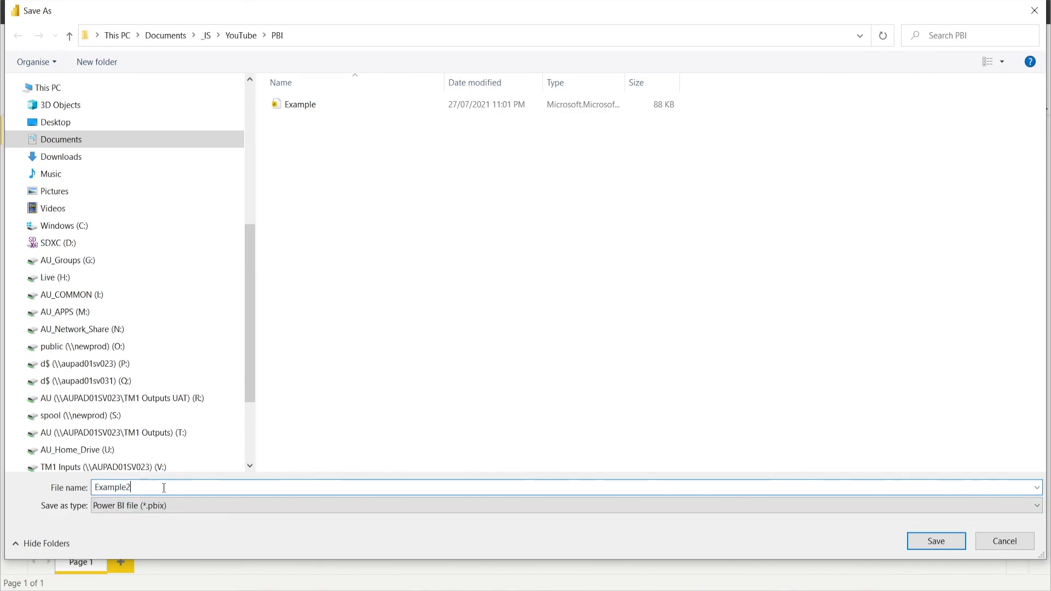
click(934, 544)
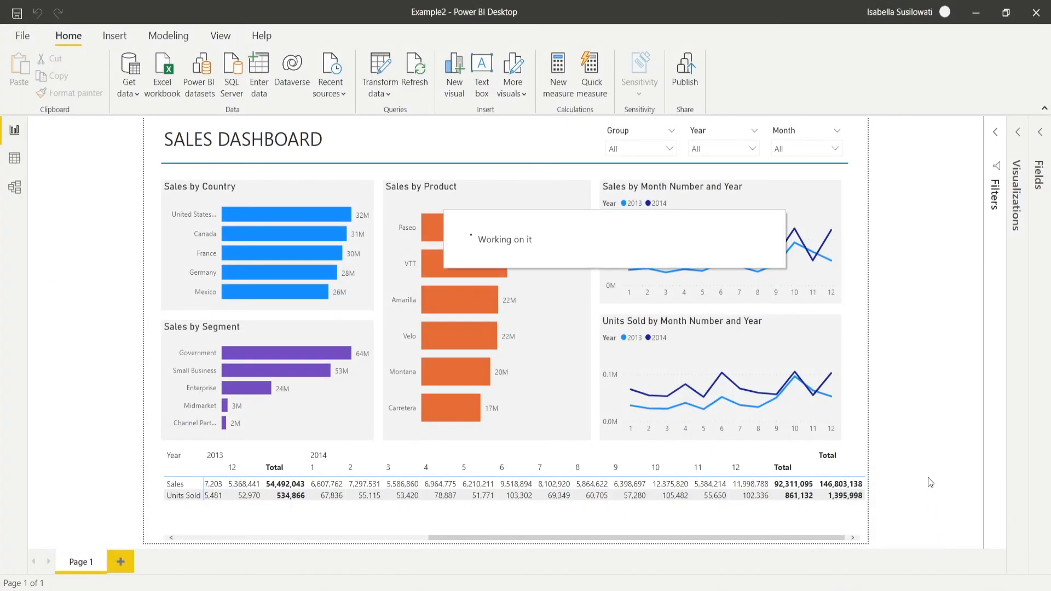